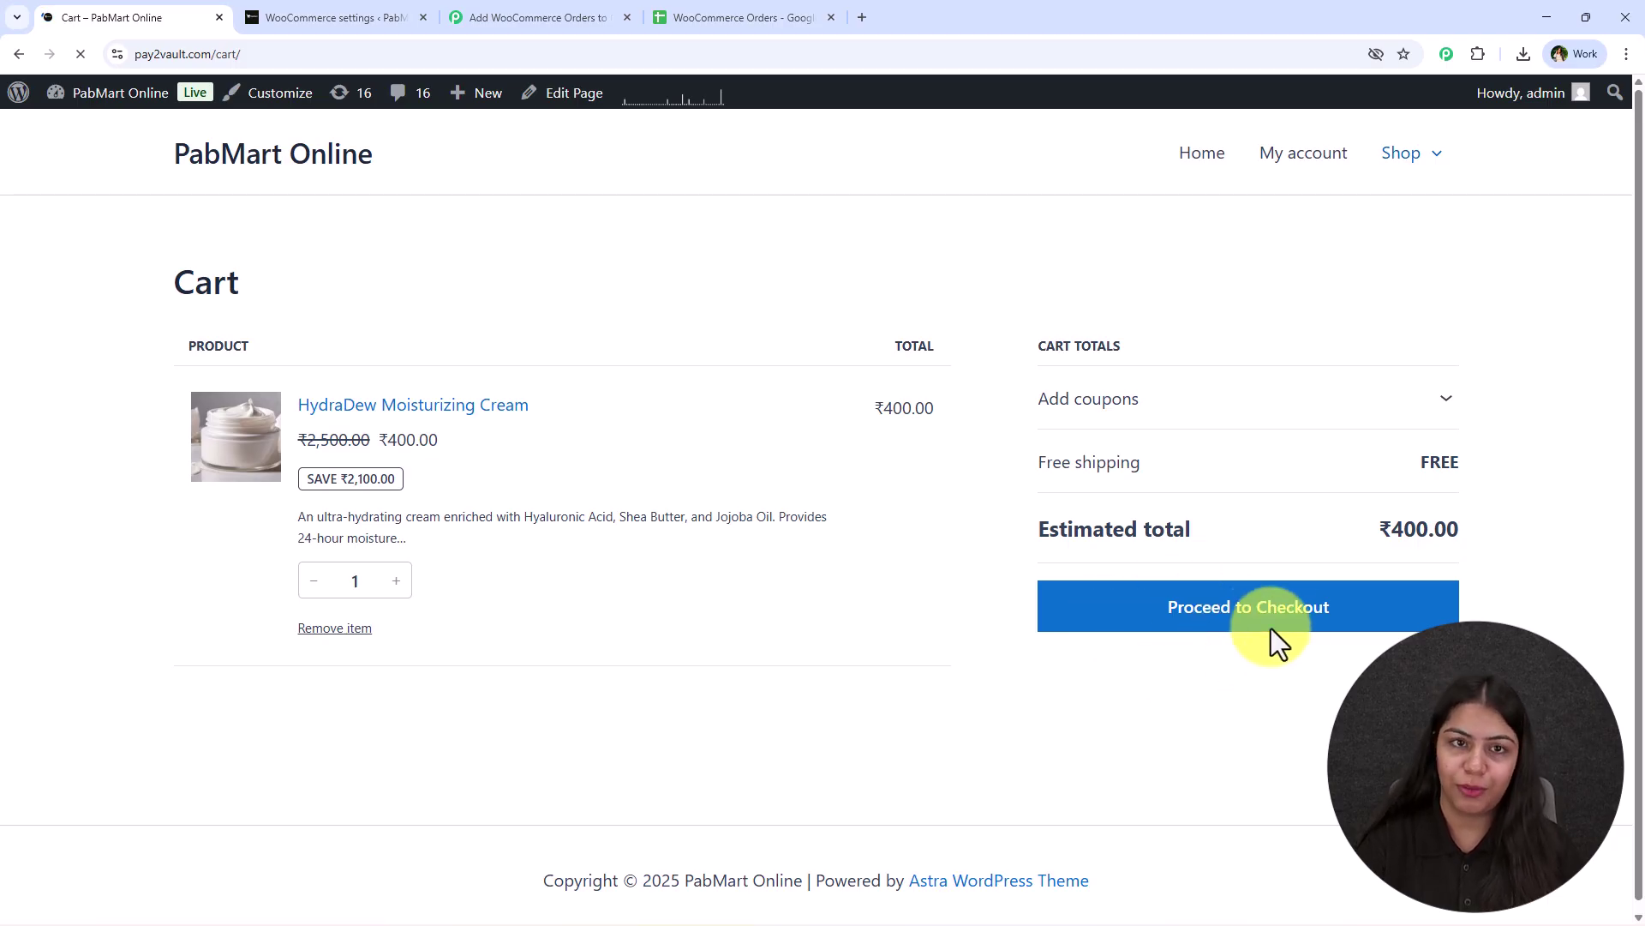
Proceed to checkout with the HydraDew Moisturizing Cream and bring up the WooCommerce Orders sheet.
{"action": "left_click", "coordinate": [1165, 605]}
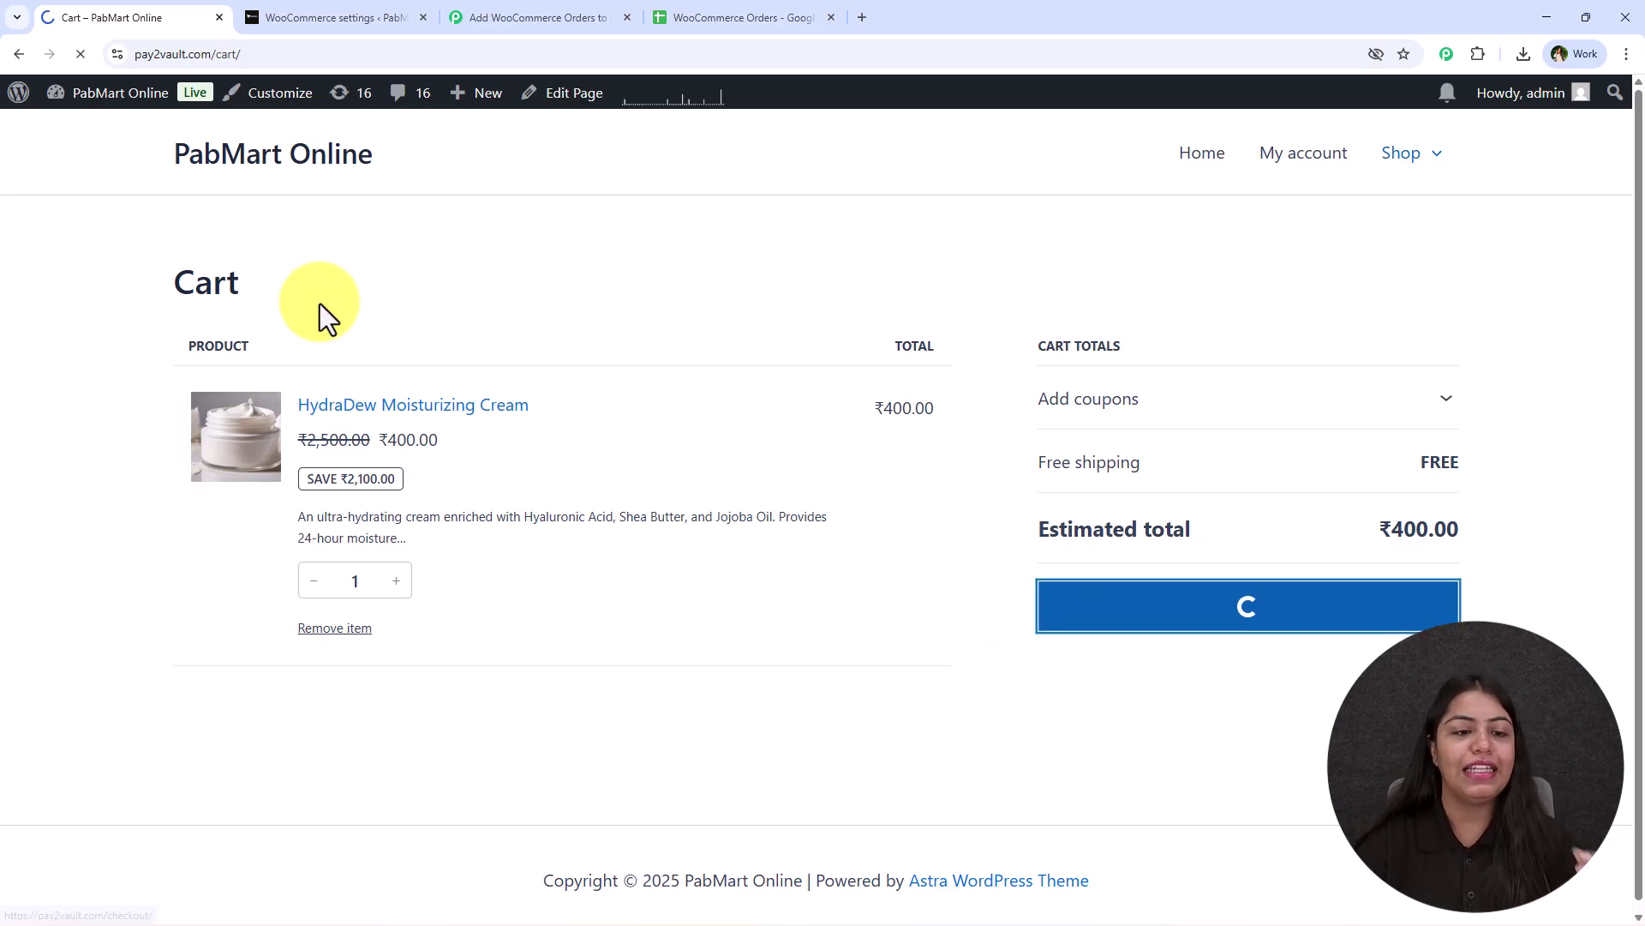
{"action": "left_click", "coordinate": [685, 17]}
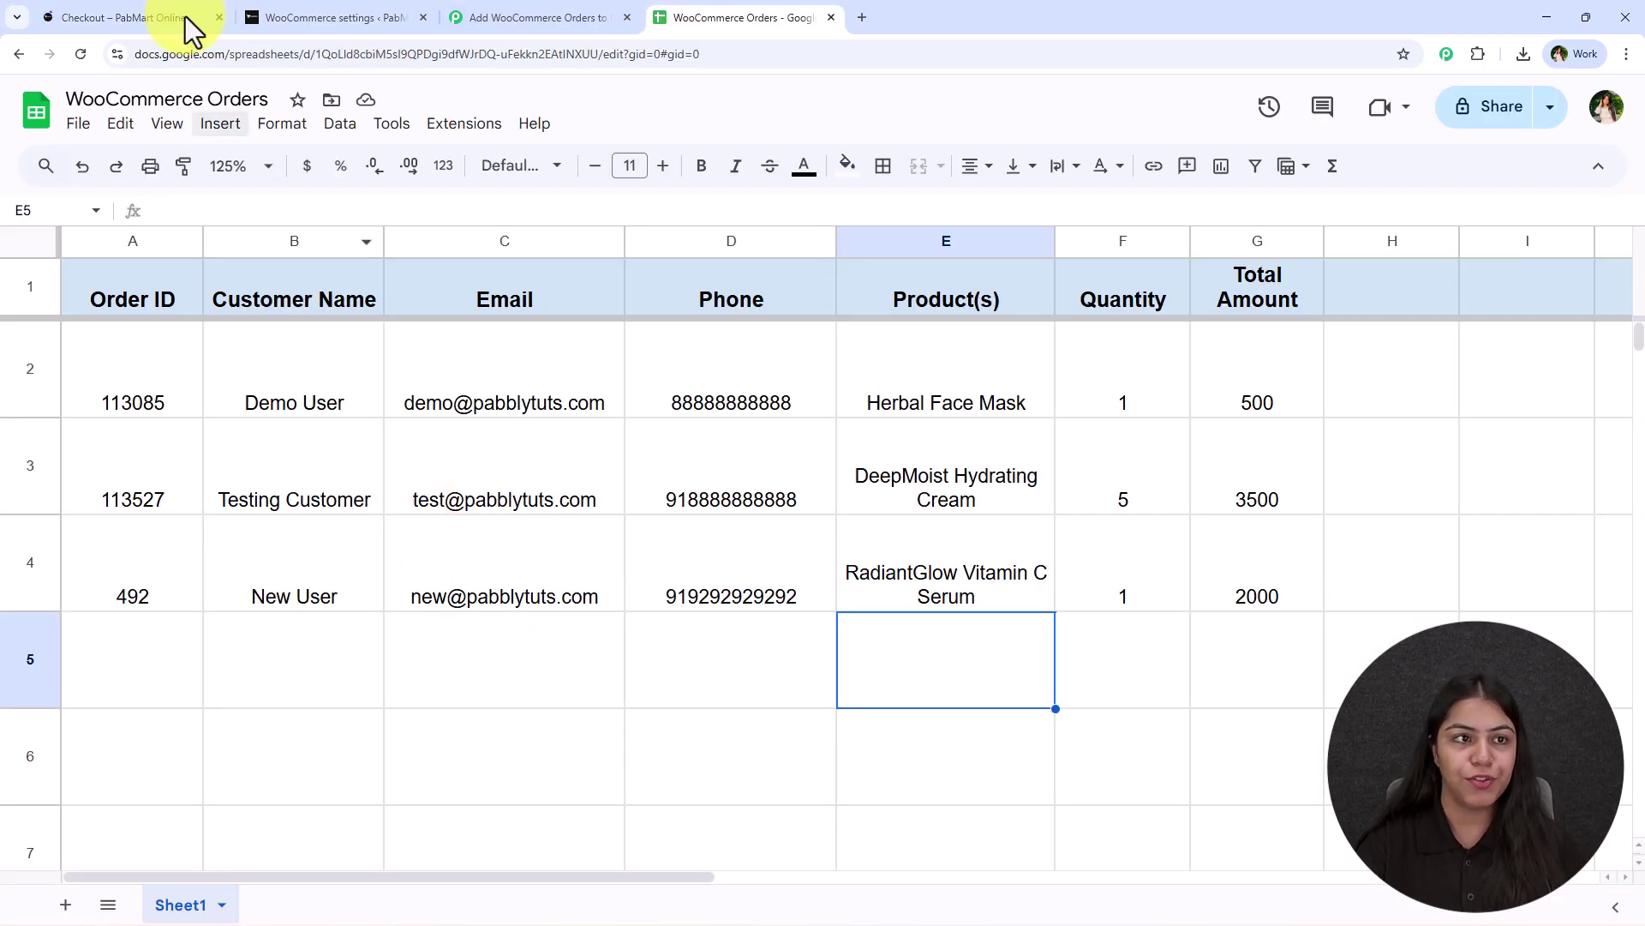
On checkout, change the customer email, shipping first name and phone number.
{"action": "left_click", "coordinate": [127, 16]}
{"action": "scroll", "coordinate": [396, 610], "scroll_direction": "down", "scroll_amount": 1}
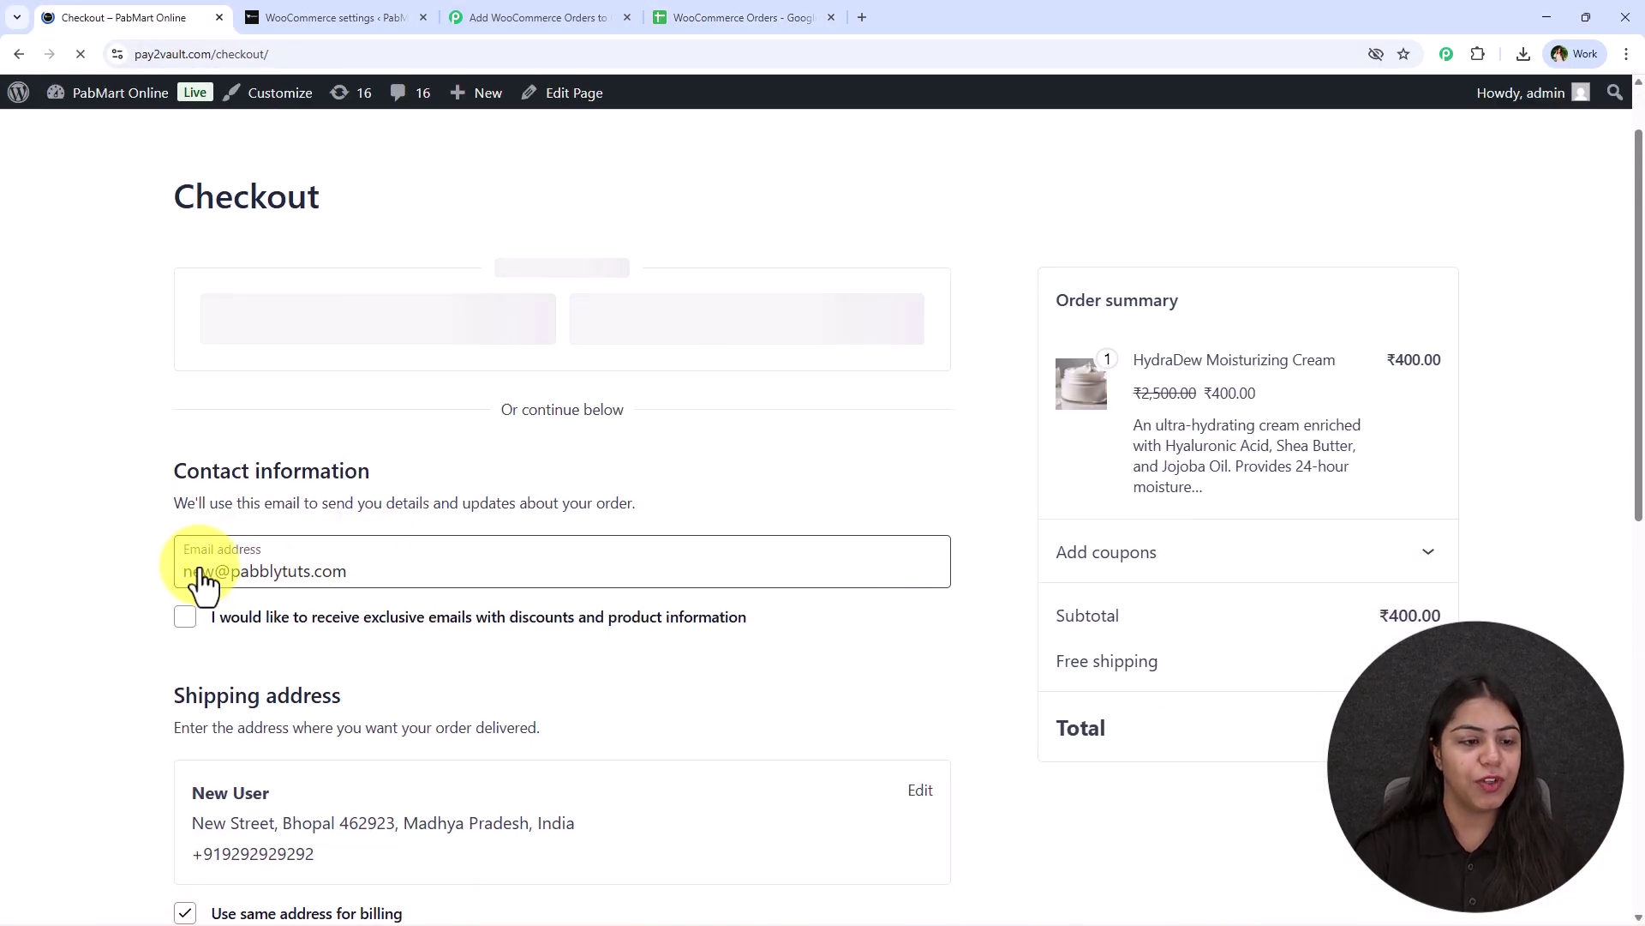
{"action": "scroll", "coordinate": [258, 514], "scroll_direction": "down", "scroll_amount": 2}
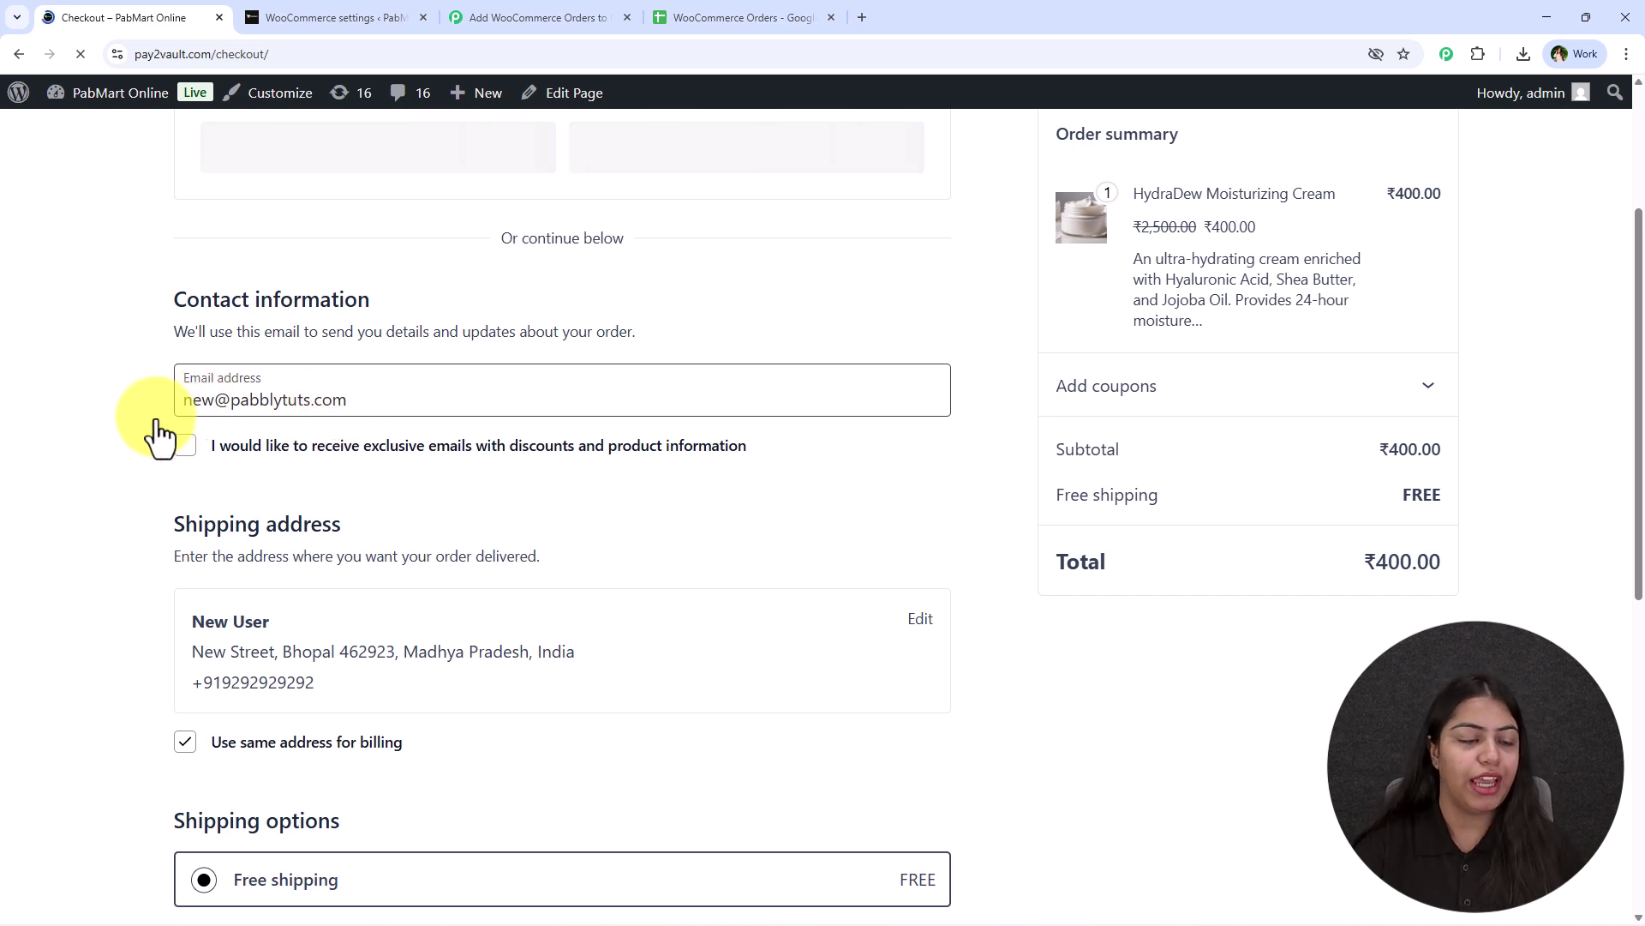
{"action": "double_click", "coordinate": [190, 397]}
{"action": "type", "text": "smart"}
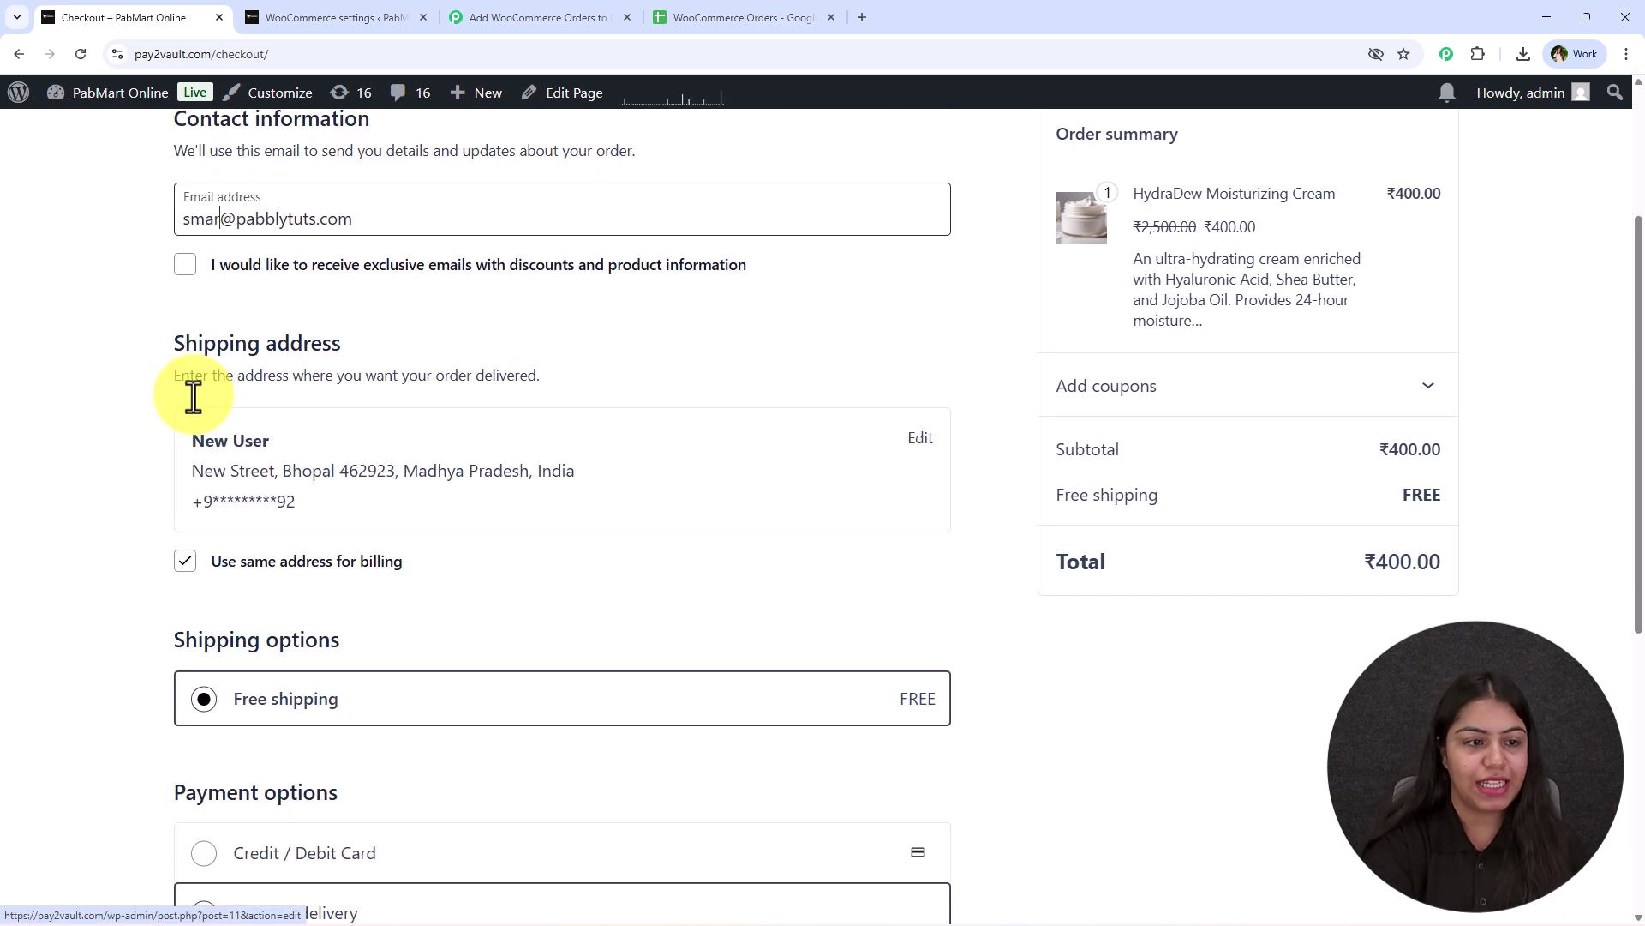
{"action": "left_click", "coordinate": [918, 439]}
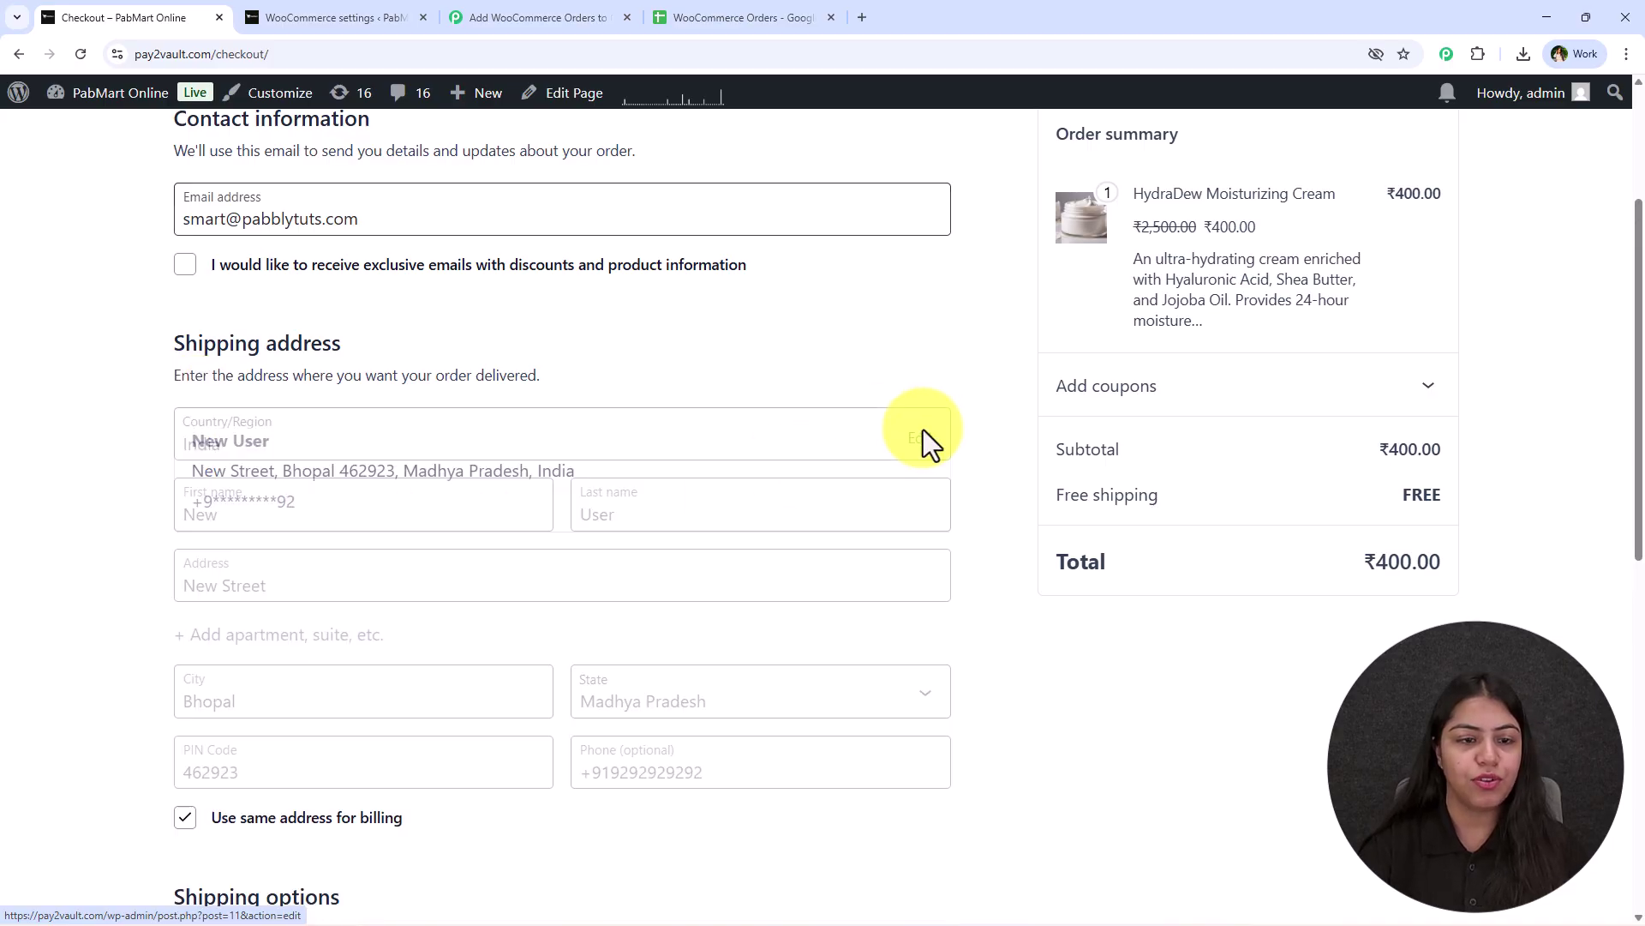
{"action": "double_click", "coordinate": [294, 515]}
{"action": "type", "text": "Smart"}
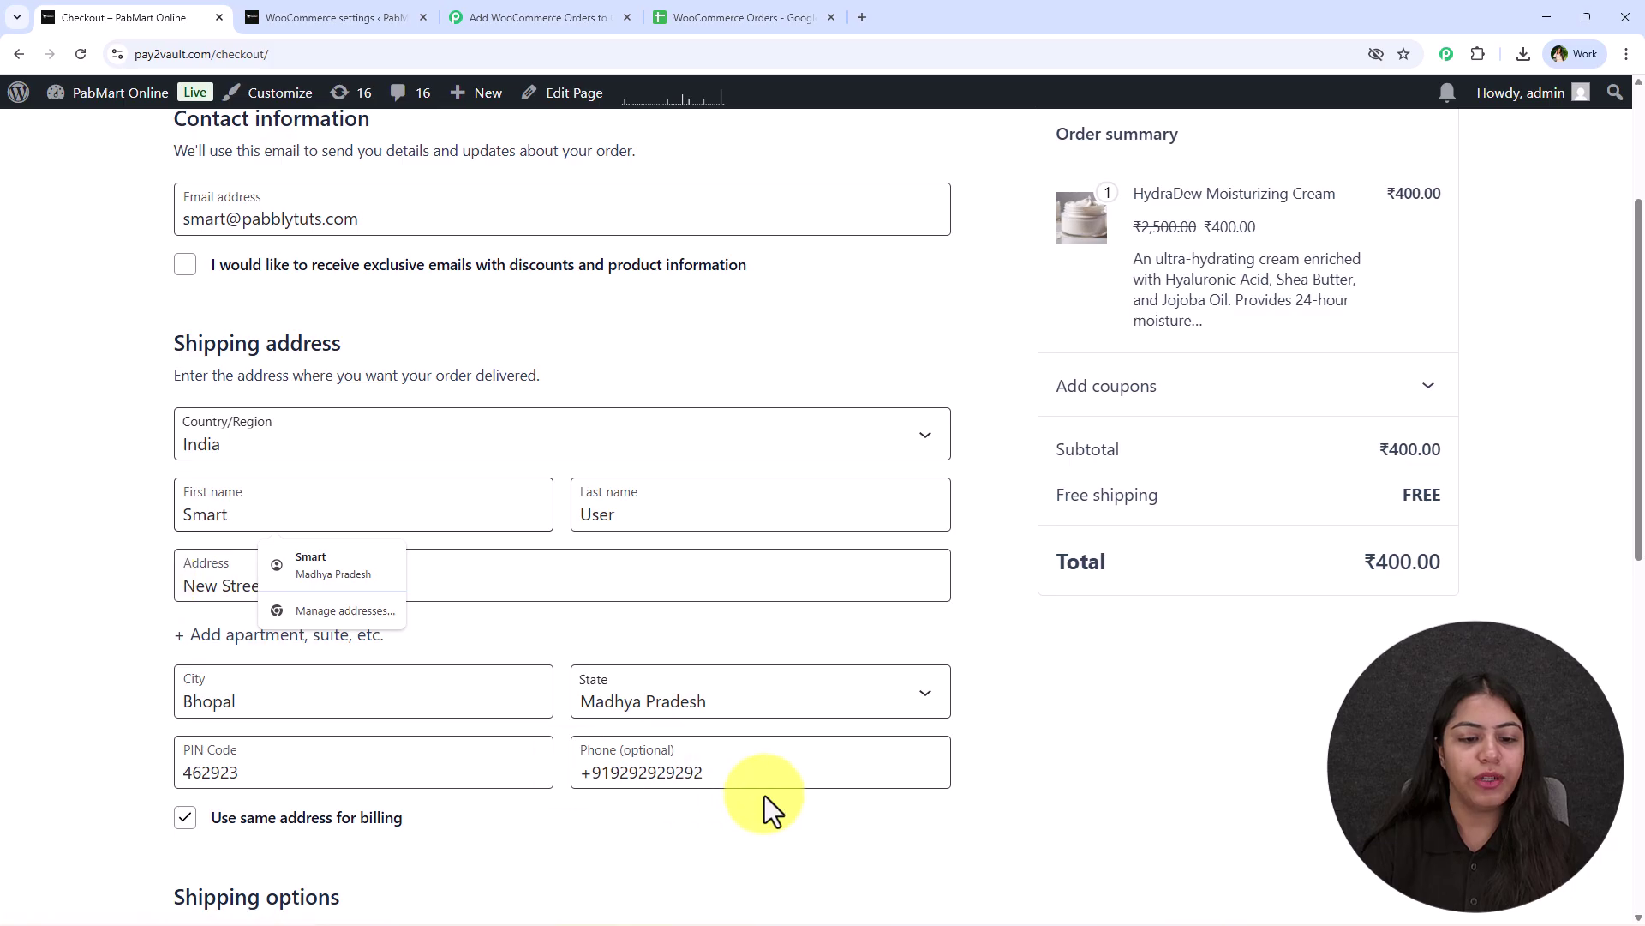
{"action": "left_click_drag", "start_coordinate": [728, 774], "coordinate": [612, 782]}
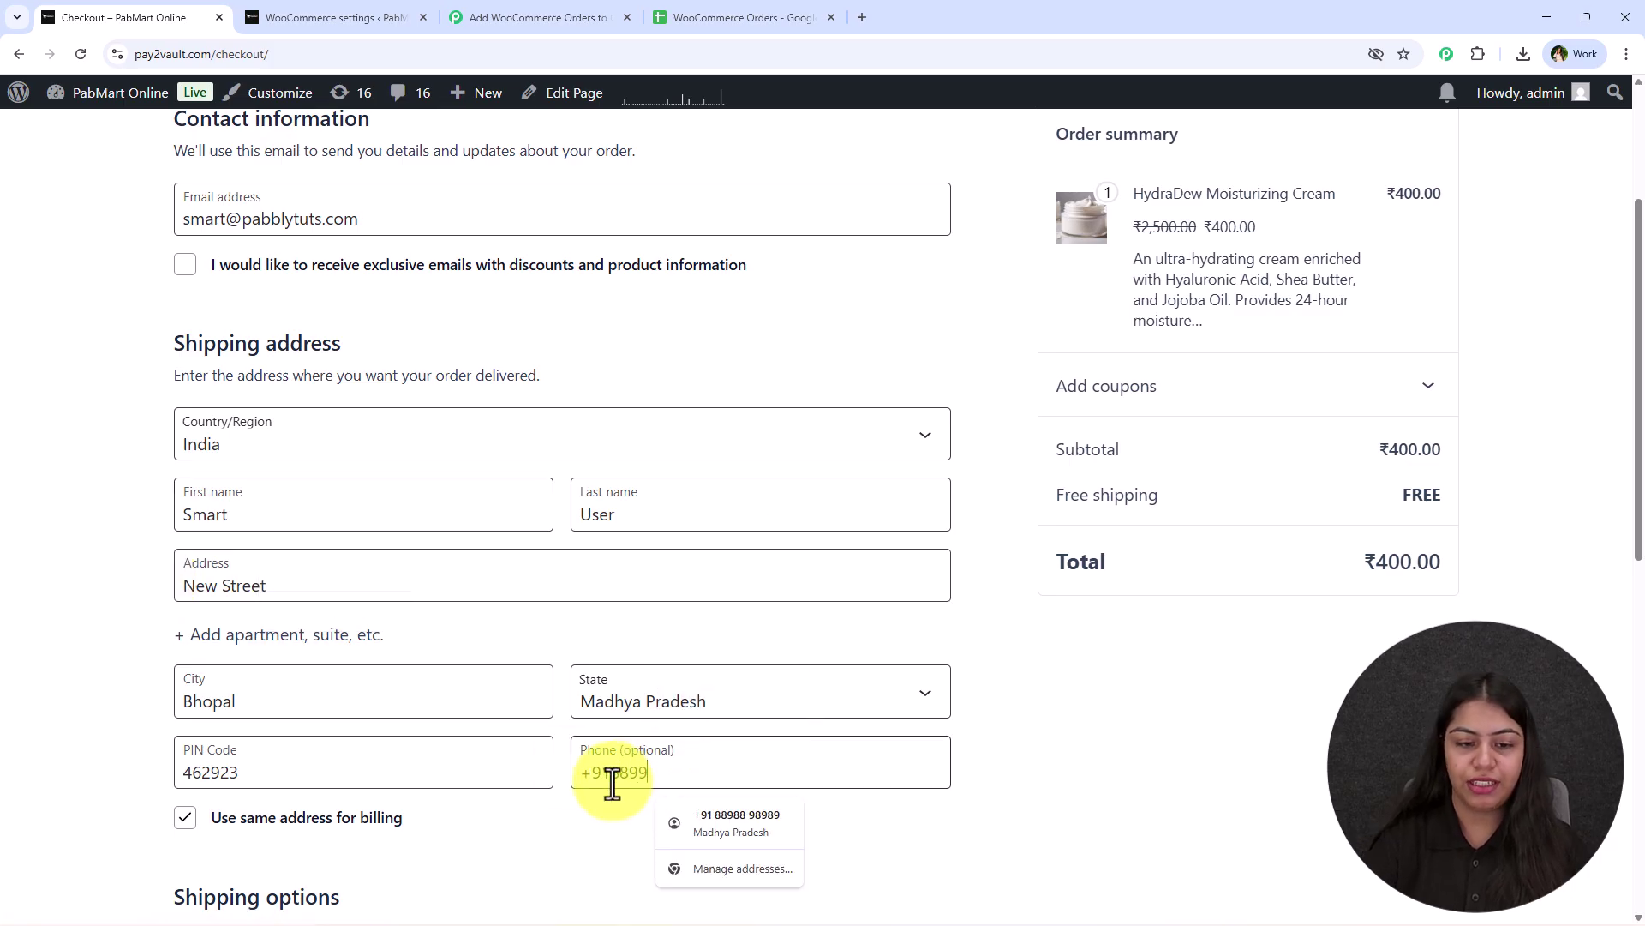
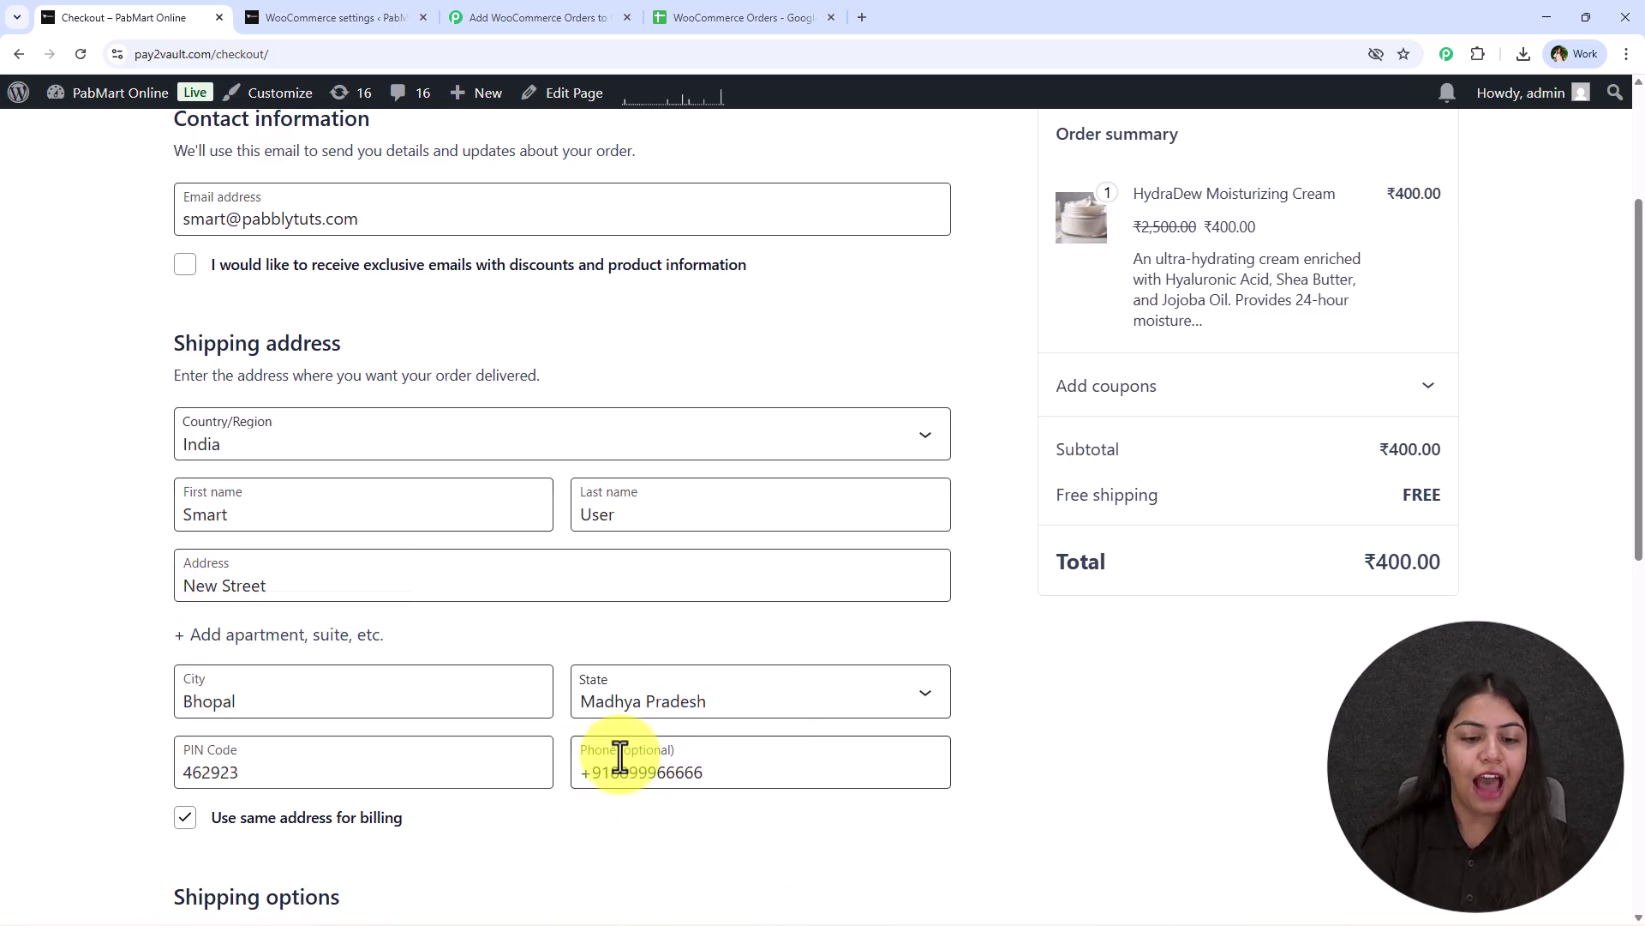
Place the cash-on-delivery order and view the ₹400 order confirmation.
{"action": "scroll", "coordinate": [137, 573], "scroll_direction": "down", "scroll_amount": 6}
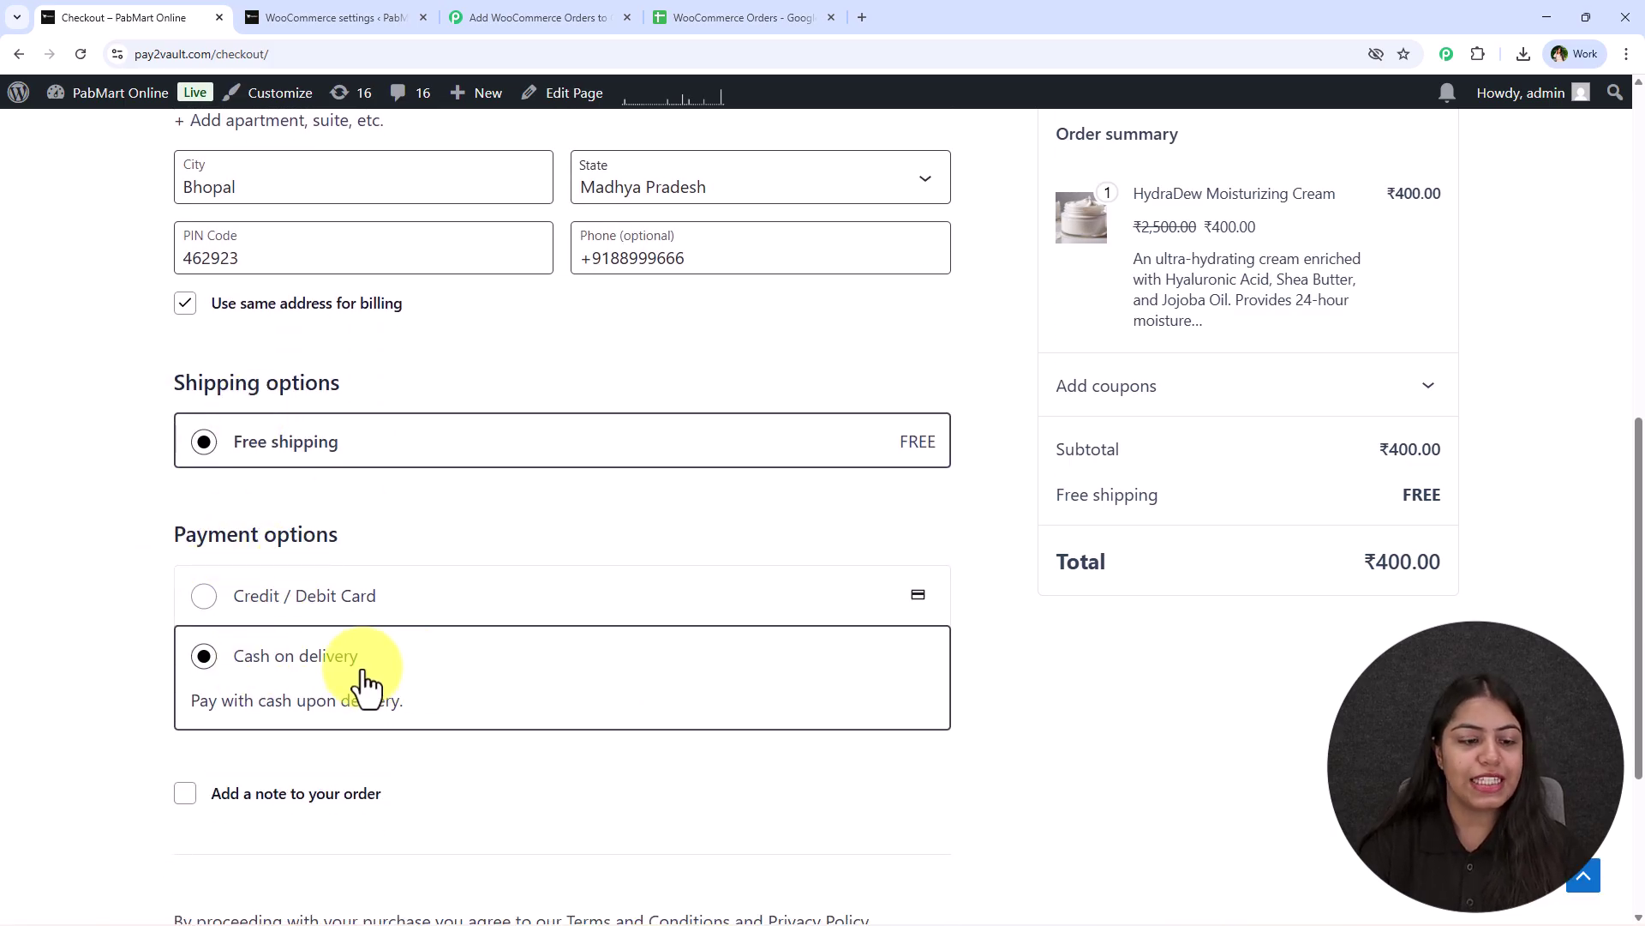
{"action": "scroll", "coordinate": [675, 683], "scroll_direction": "down", "scroll_amount": 4}
{"action": "left_click", "coordinate": [680, 714]}
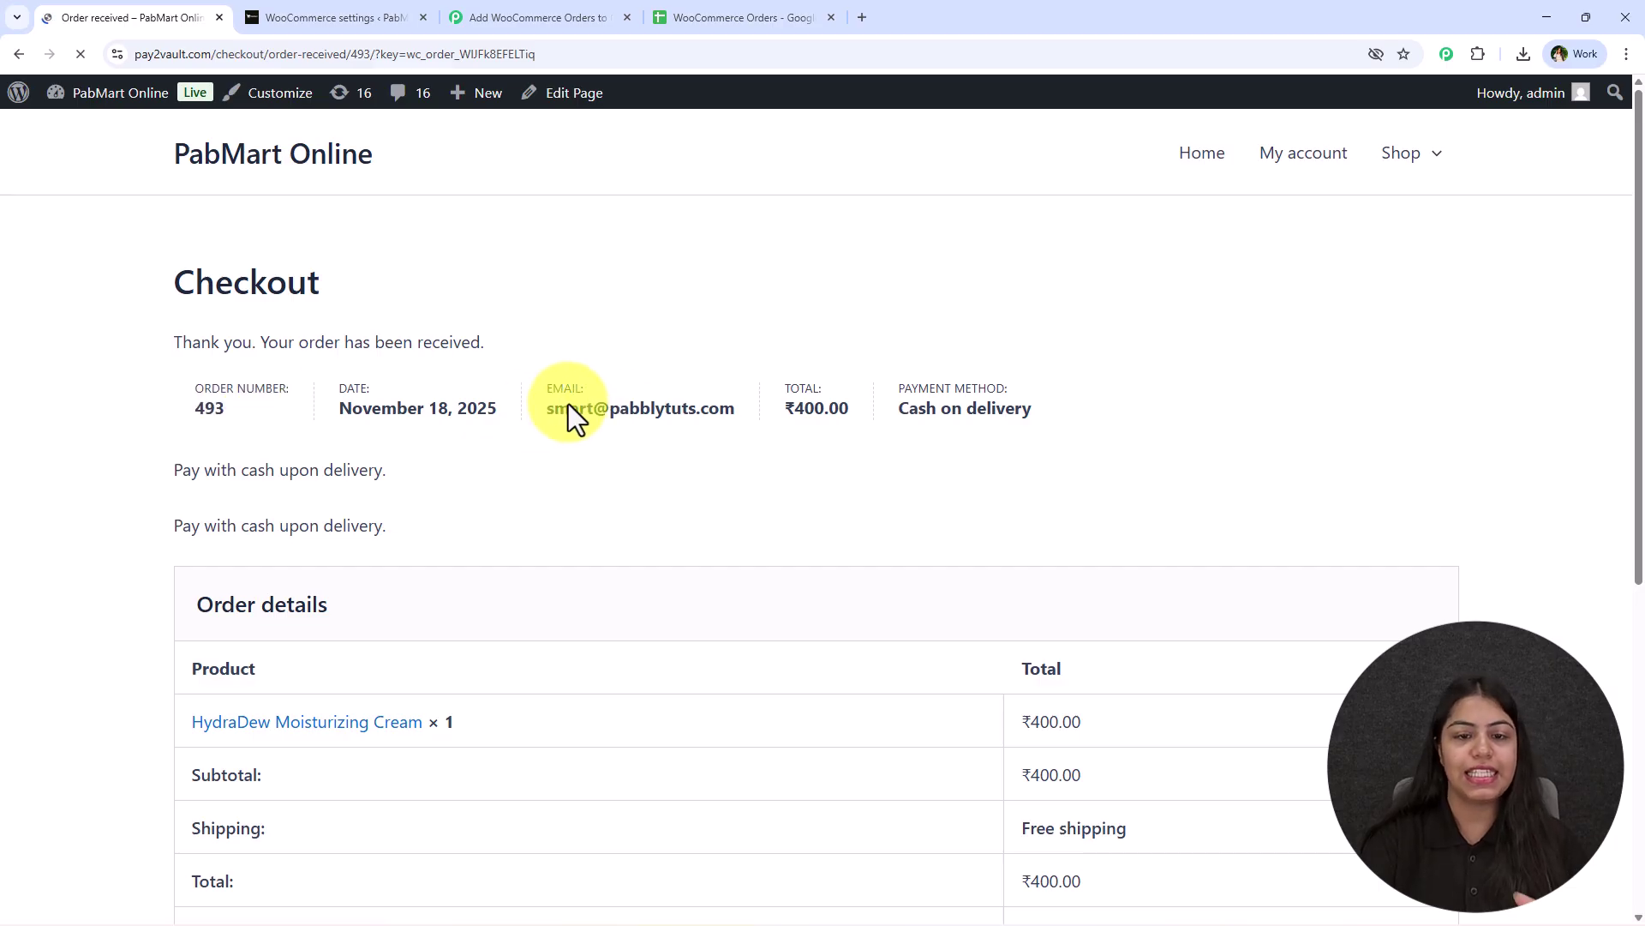
{"action": "scroll", "coordinate": [850, 445], "scroll_direction": "down", "scroll_amount": 3}
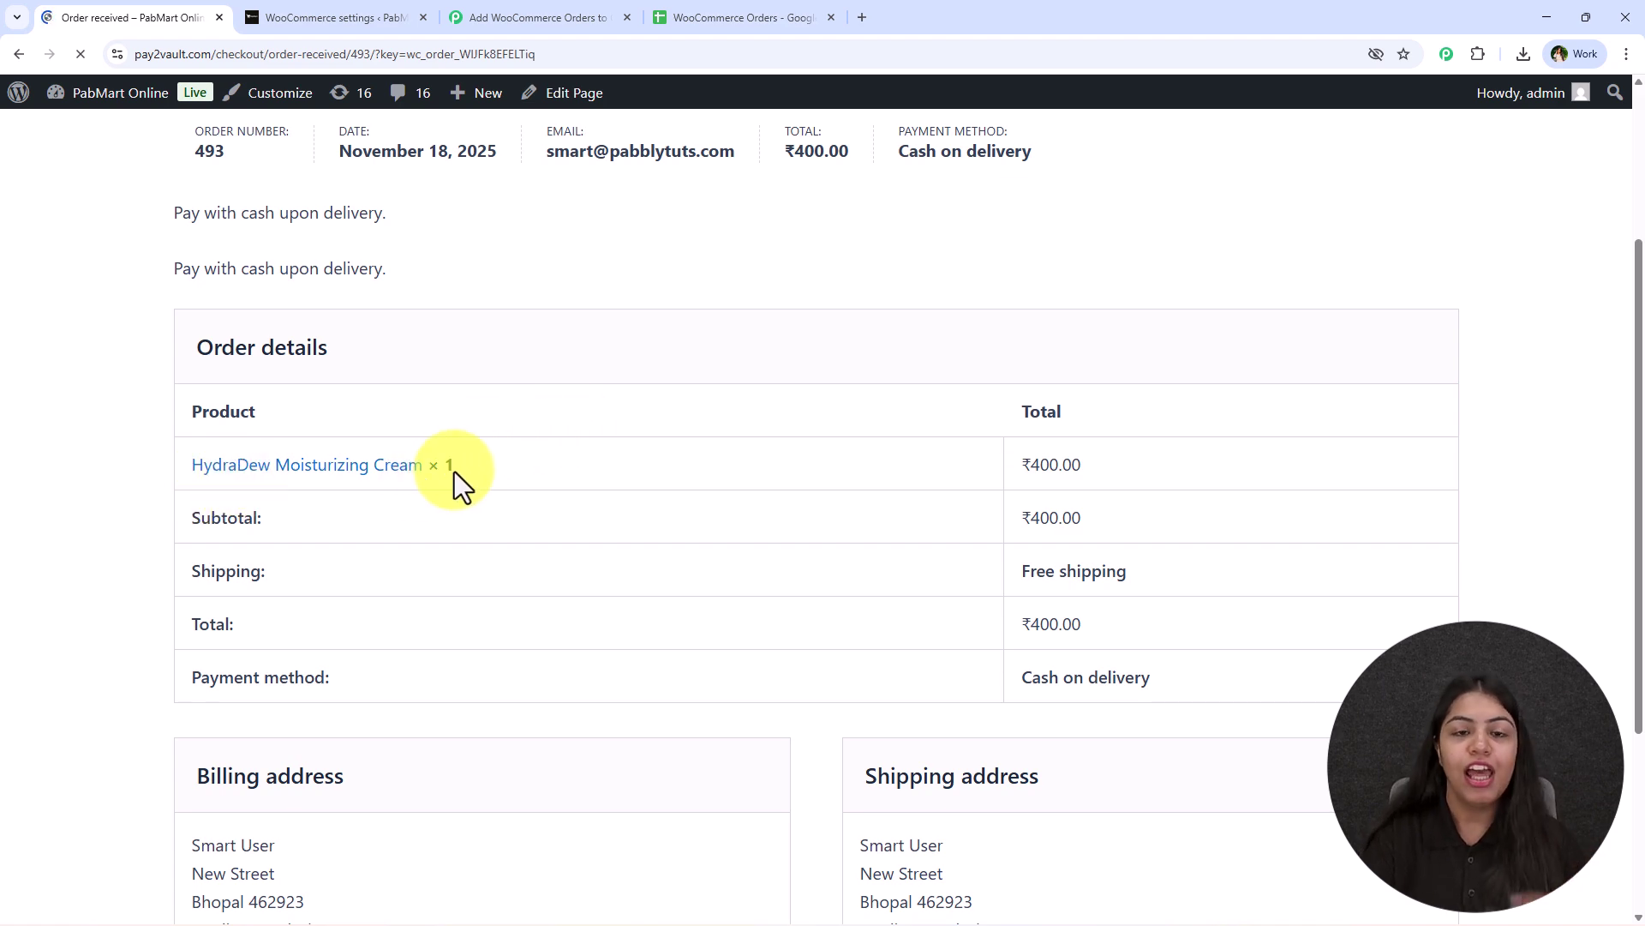
Compare the new row 5 (HydraDew Moisturizing Cream, quantity 1, total 400) with the confirmation page.
{"action": "left_click", "coordinate": [691, 12]}
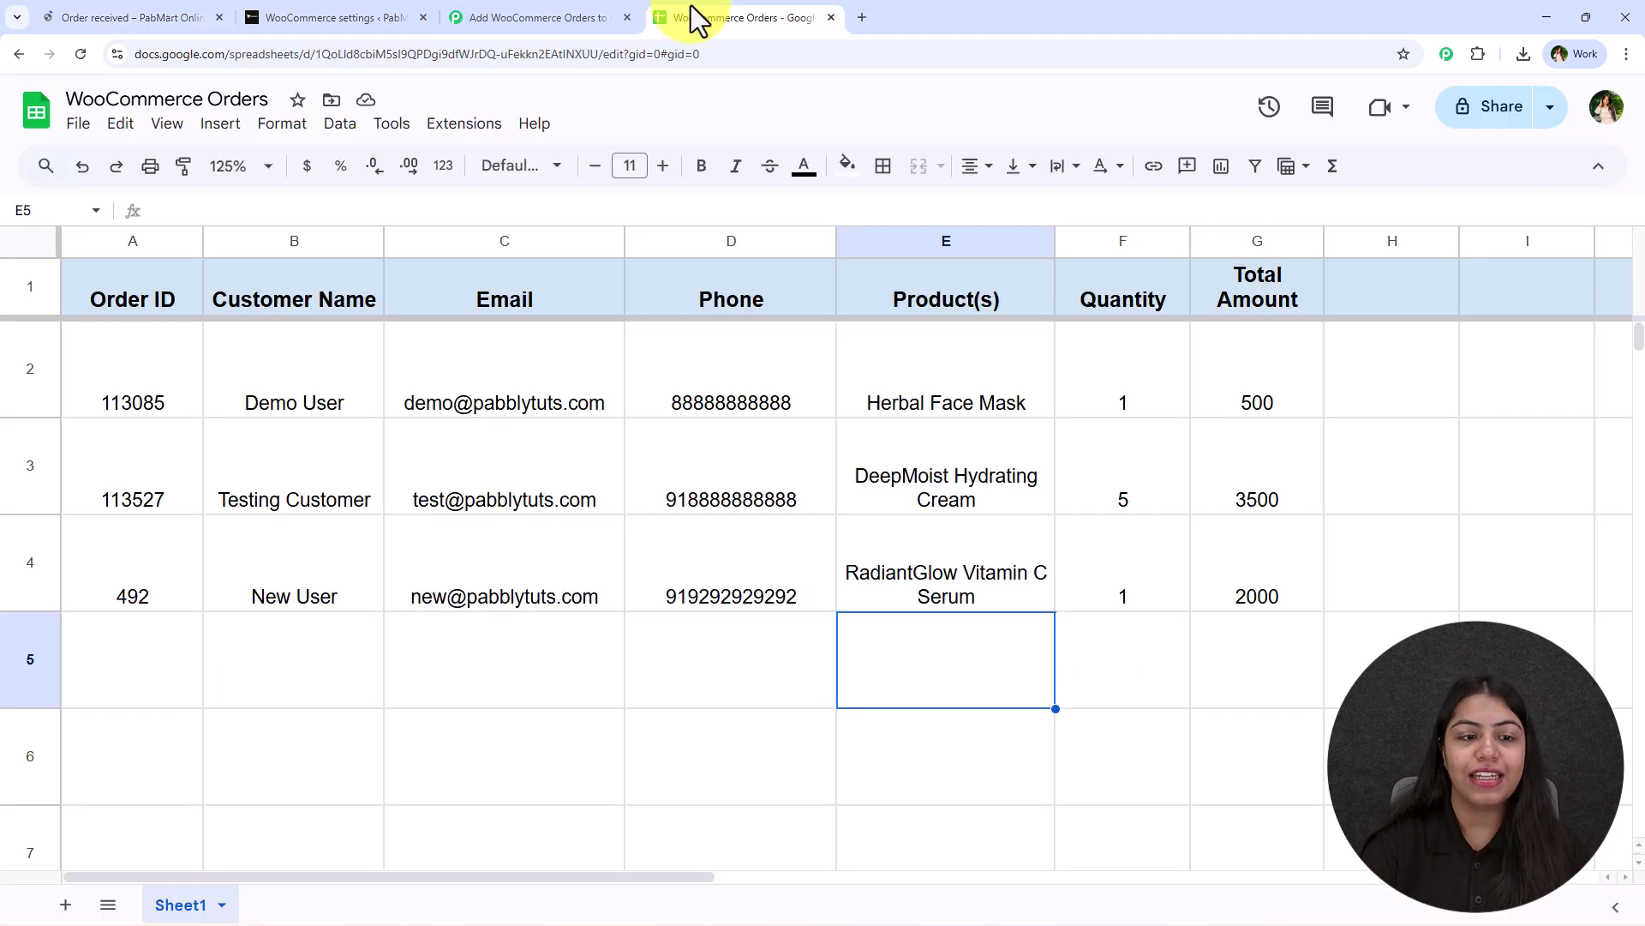
{"action": "left_click_drag", "start_coordinate": [172, 686], "coordinate": [1285, 672]}
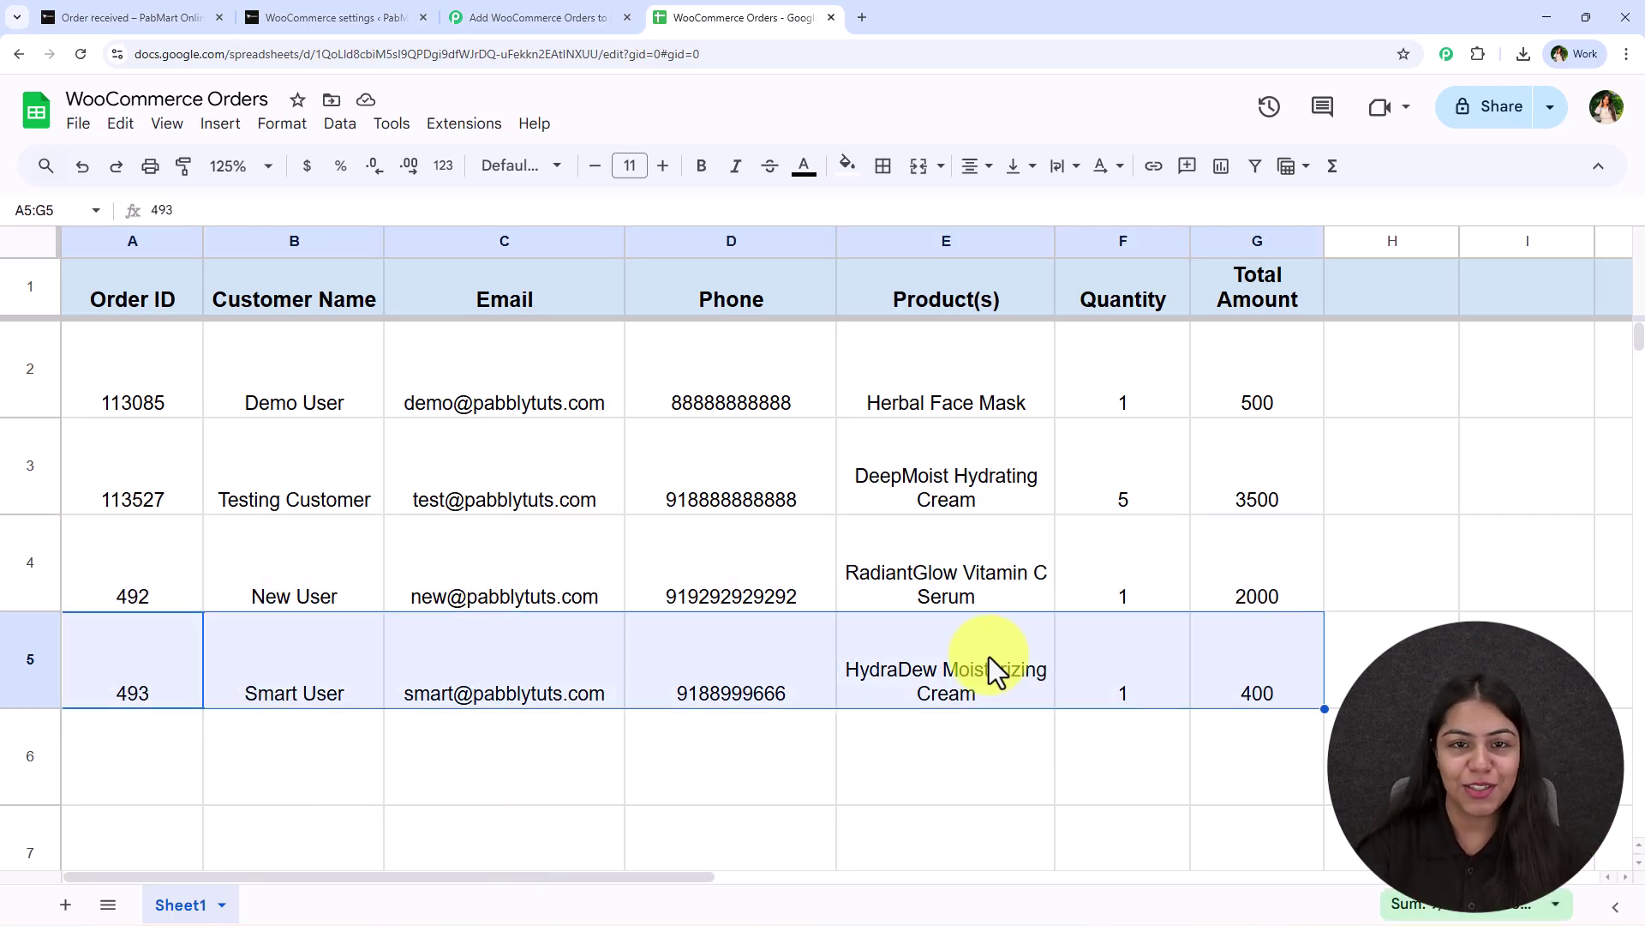
{"action": "left_click", "coordinate": [121, 666]}
{"action": "left_click", "coordinate": [191, 15]}
{"action": "scroll", "coordinate": [172, 343], "scroll_direction": "up", "scroll_amount": 3}
{"action": "left_click", "coordinate": [741, 17]}
{"action": "left_click_drag", "start_coordinate": [294, 677], "coordinate": [1171, 681]}
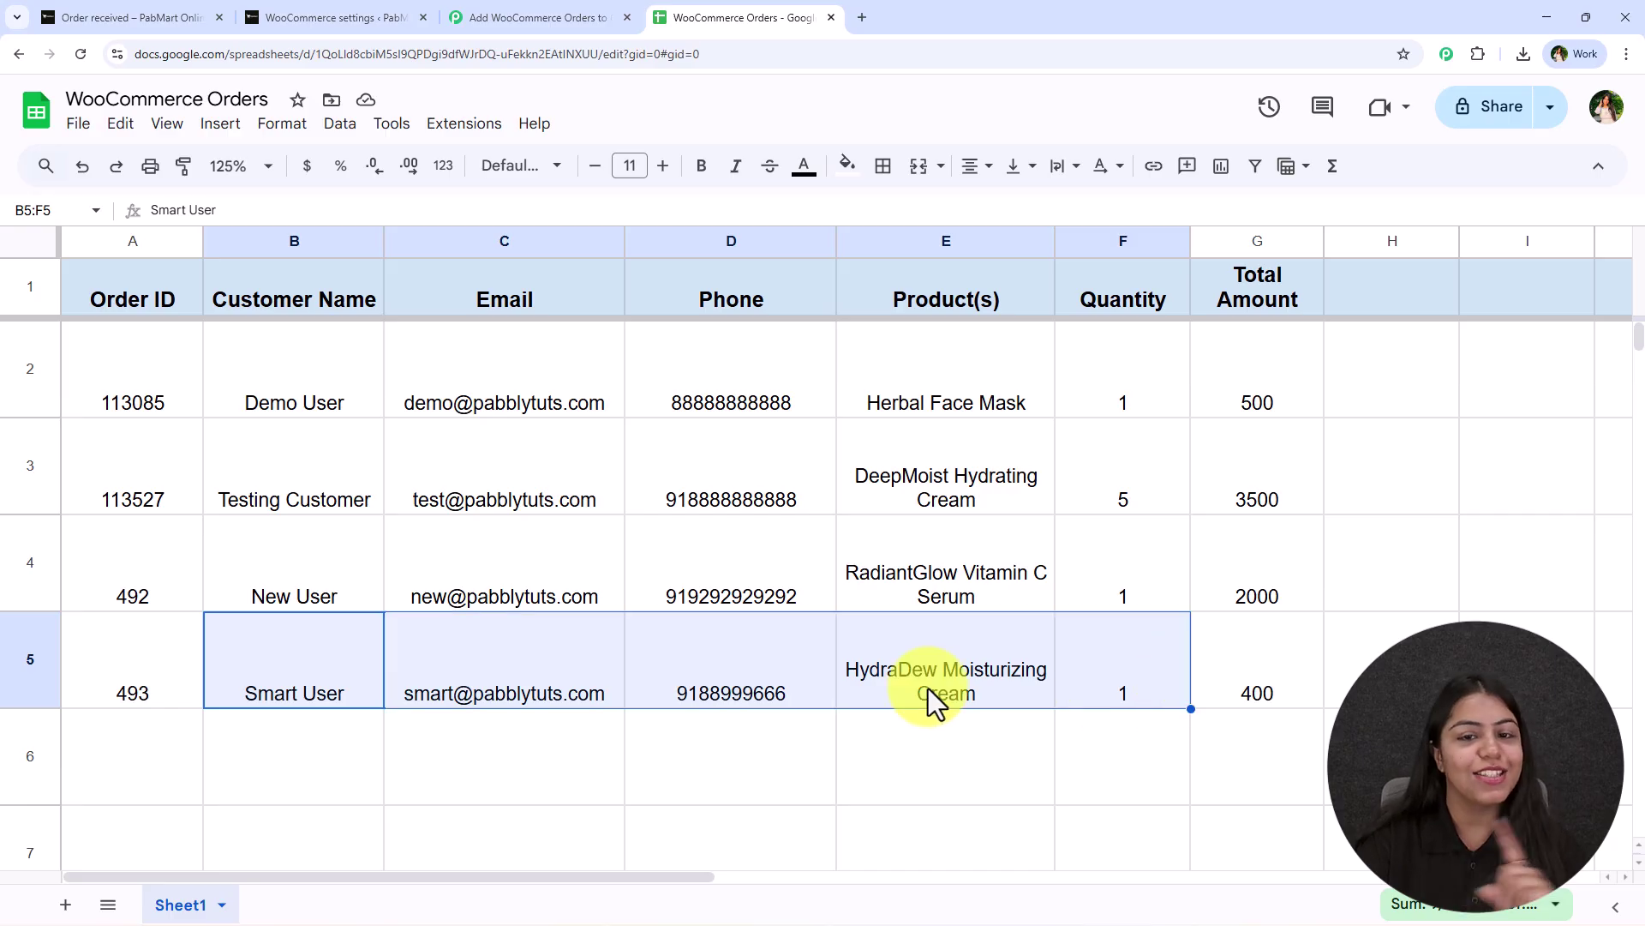
{"action": "left_click", "coordinate": [951, 691]}
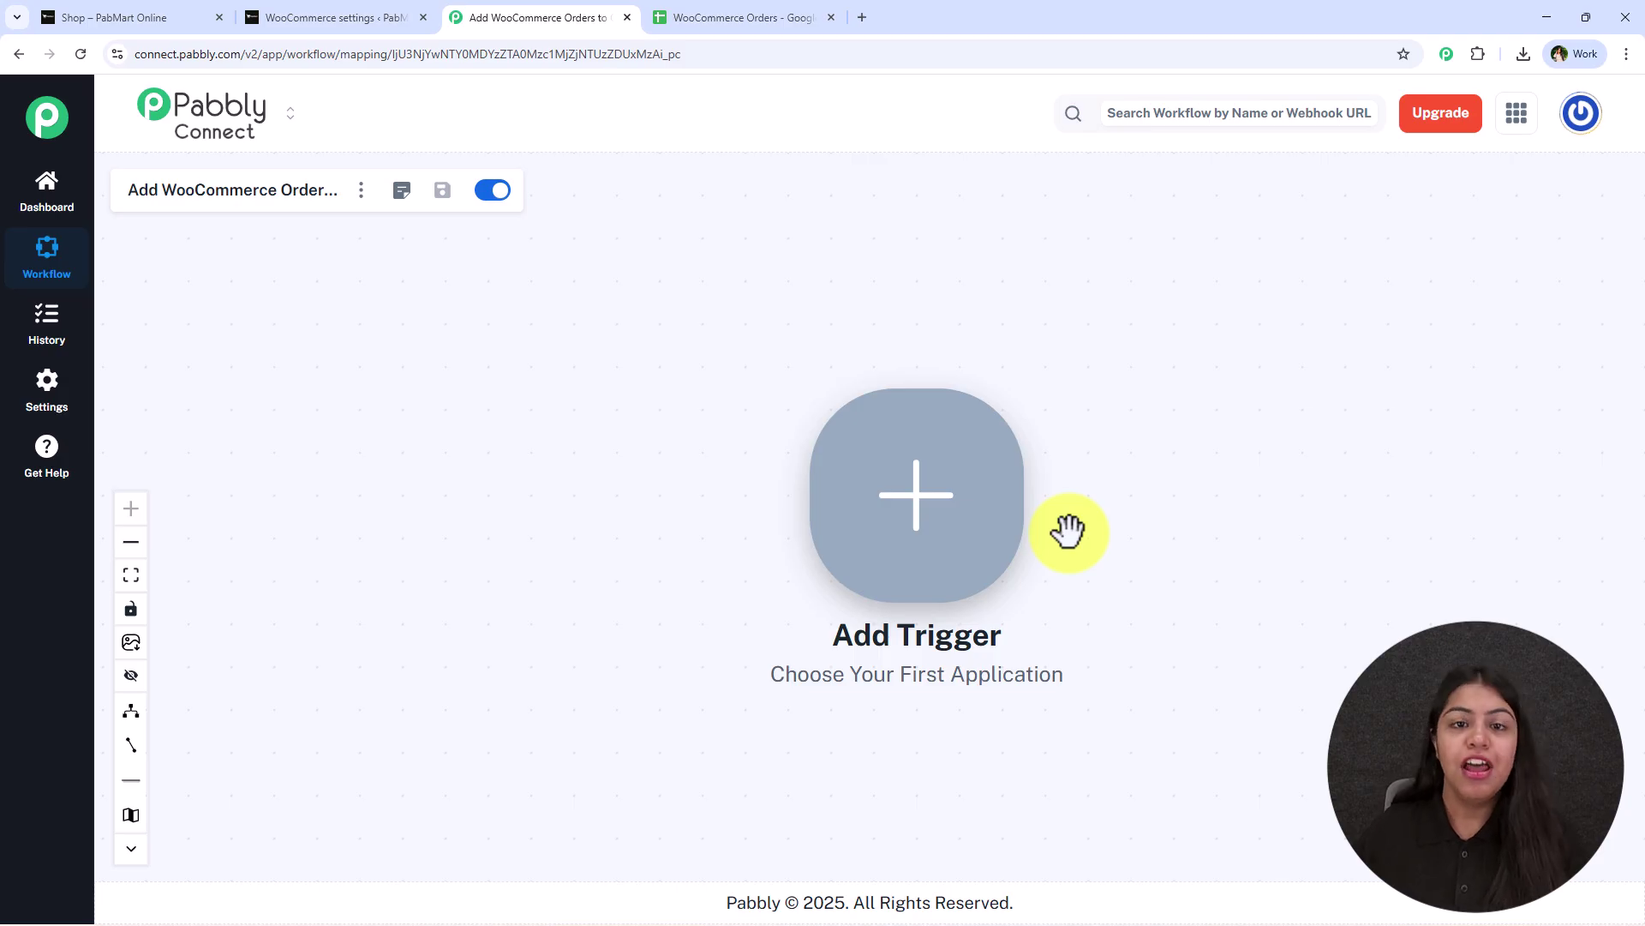
{"action": "left_click", "coordinate": [855, 6]}
{"action": "type", "text": "pabbly"}
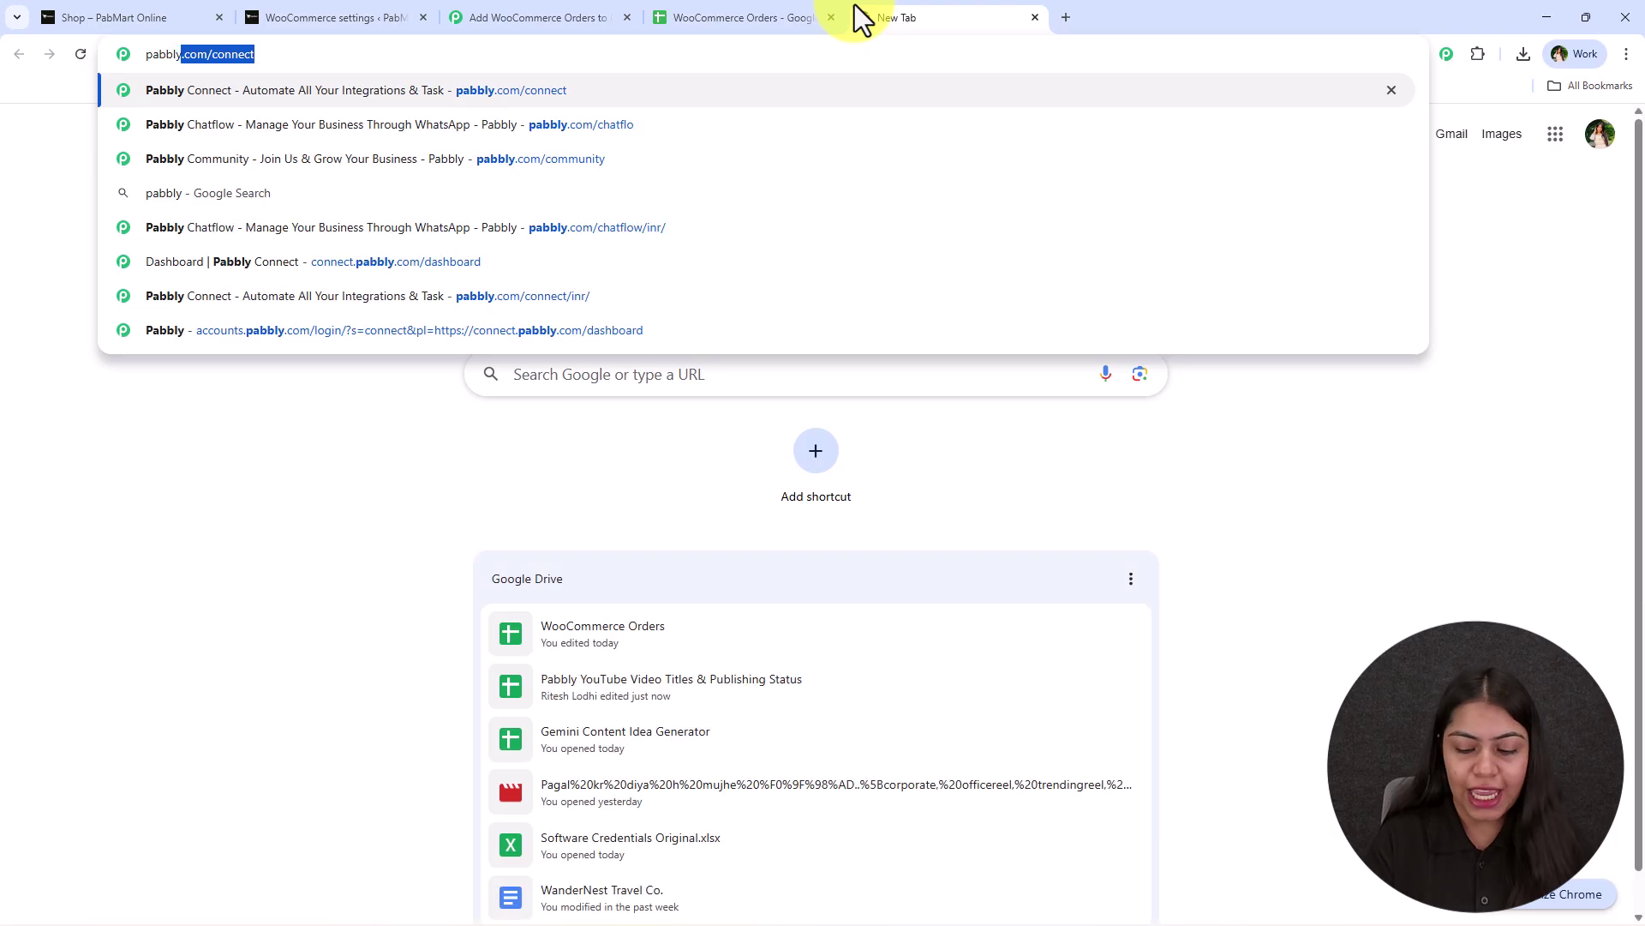
{"action": "key", "text": "Return"}
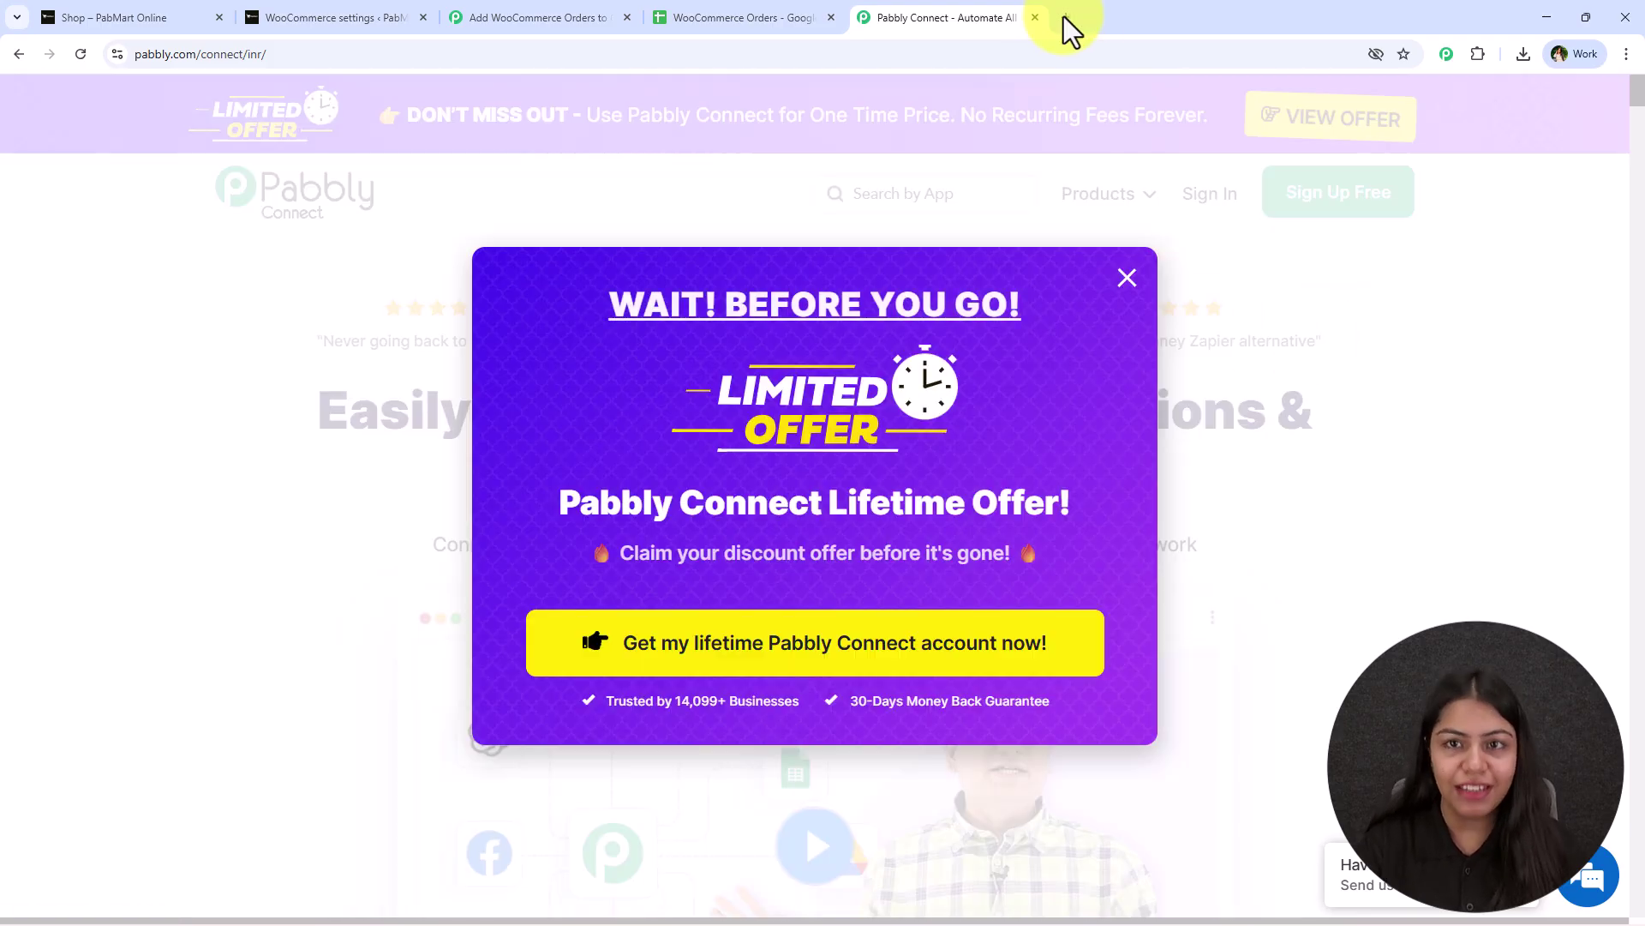
{"action": "left_click", "coordinate": [1034, 17]}
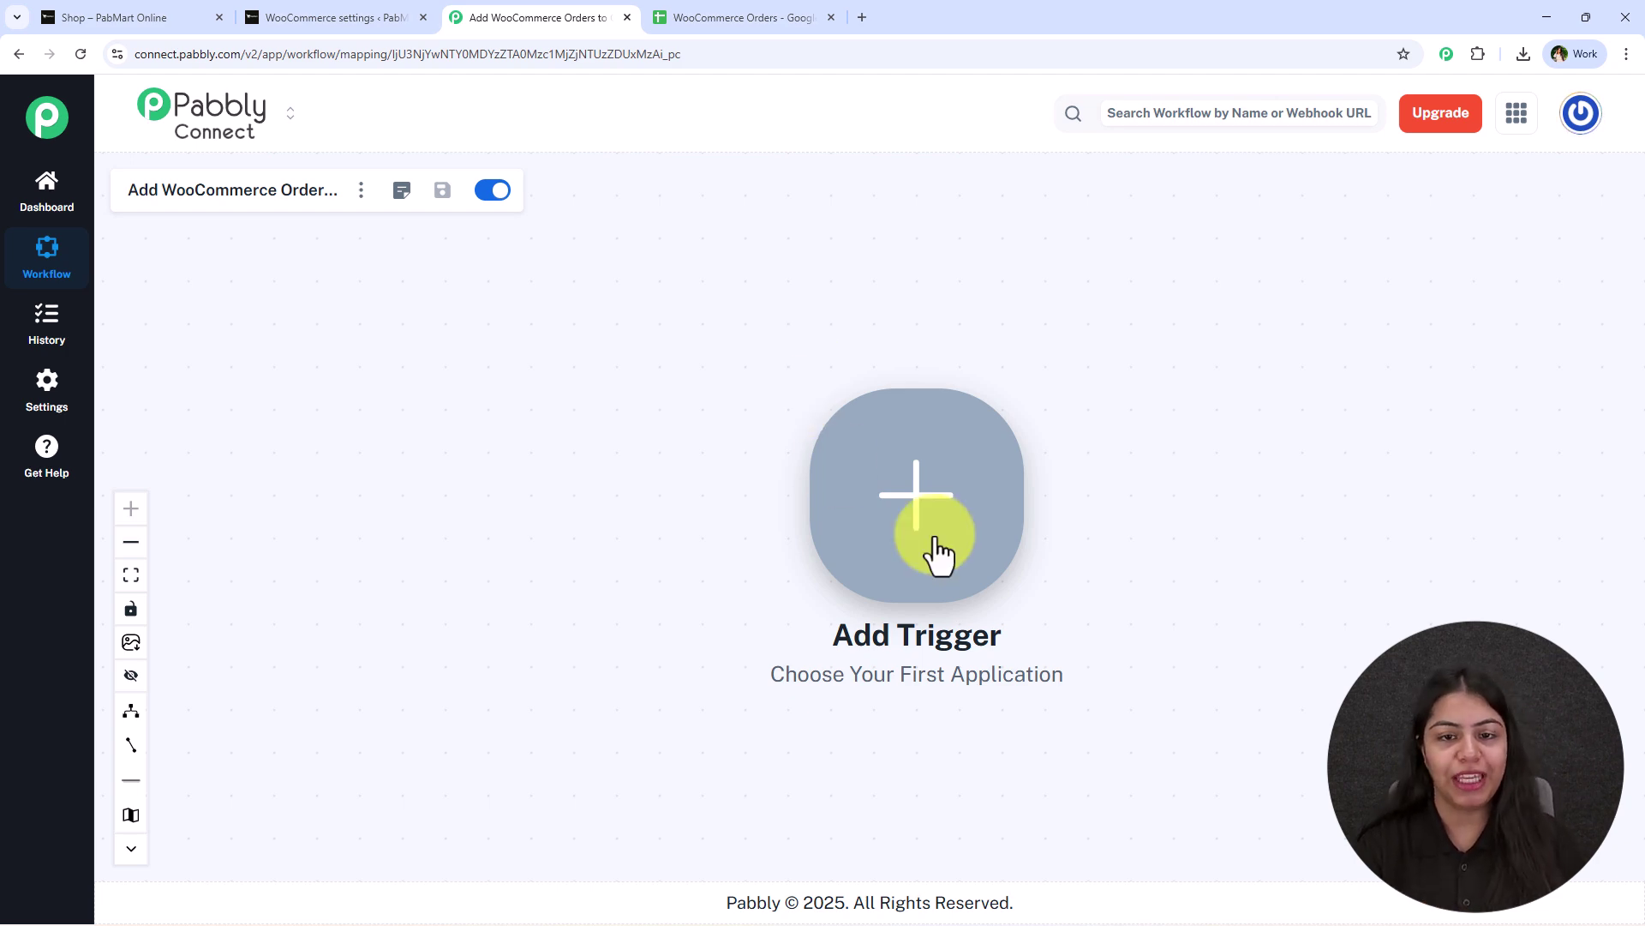
Pan the workflow canvas to bring the Add Trigger node into view.
{"action": "left_click_drag", "start_coordinate": [1109, 518], "coordinate": [995, 513]}
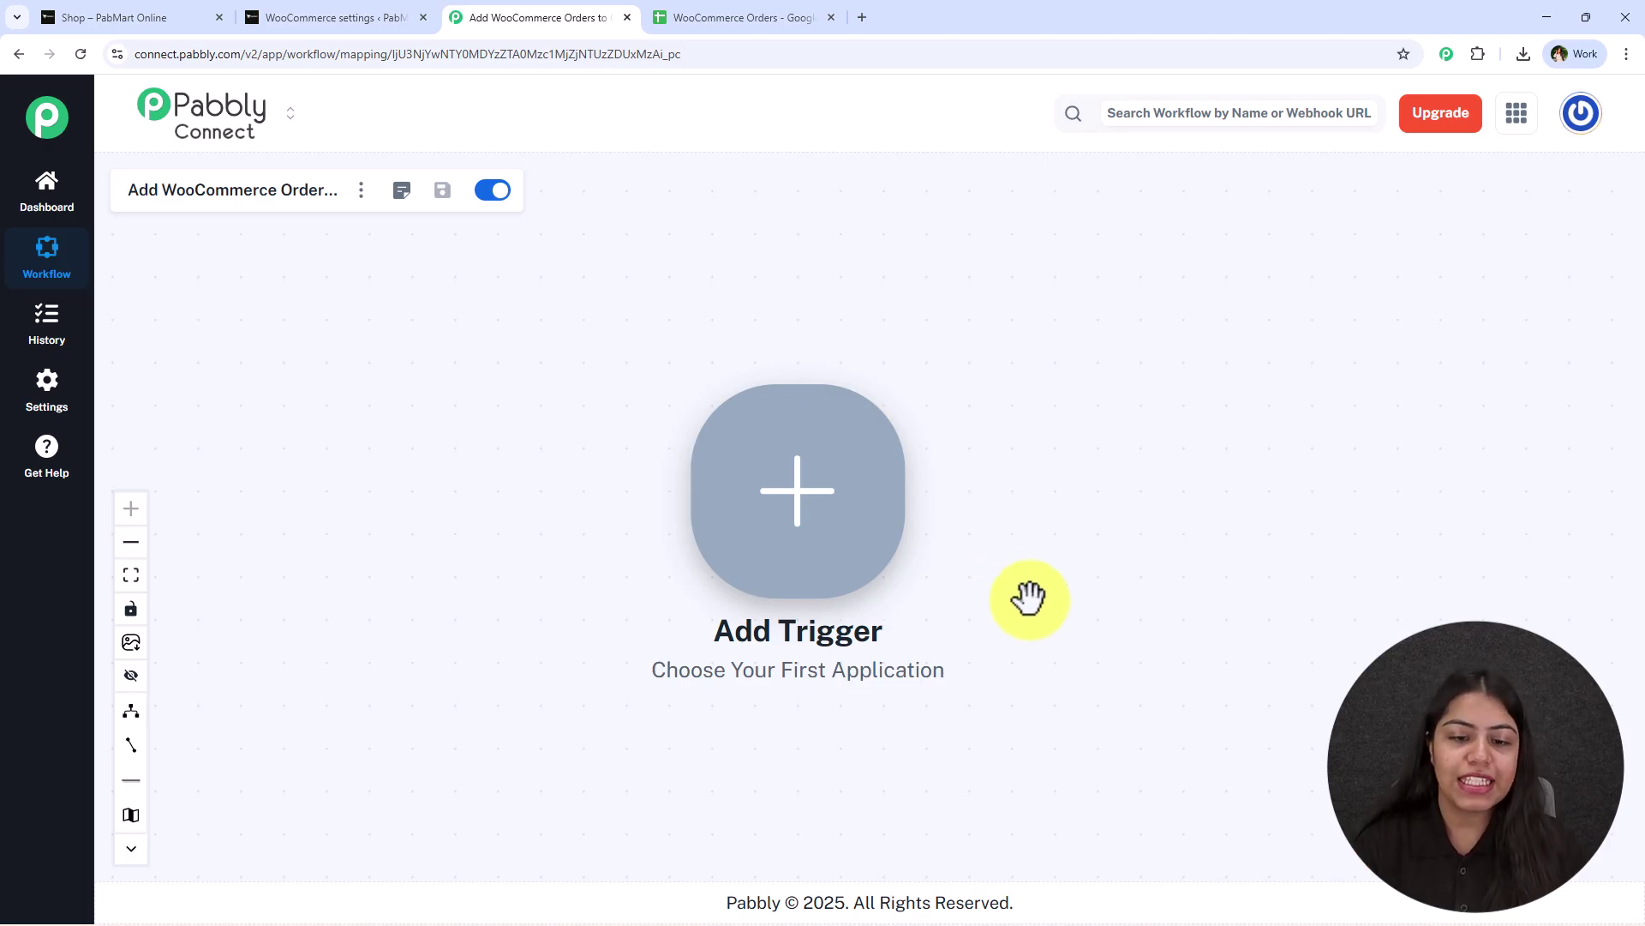
{"action": "left_click_drag", "start_coordinate": [1031, 597], "coordinate": [1031, 573]}
Set the trigger to WooCommerce New Order Created, connect it and copy its webhook URL.
{"action": "left_click", "coordinate": [800, 472]}
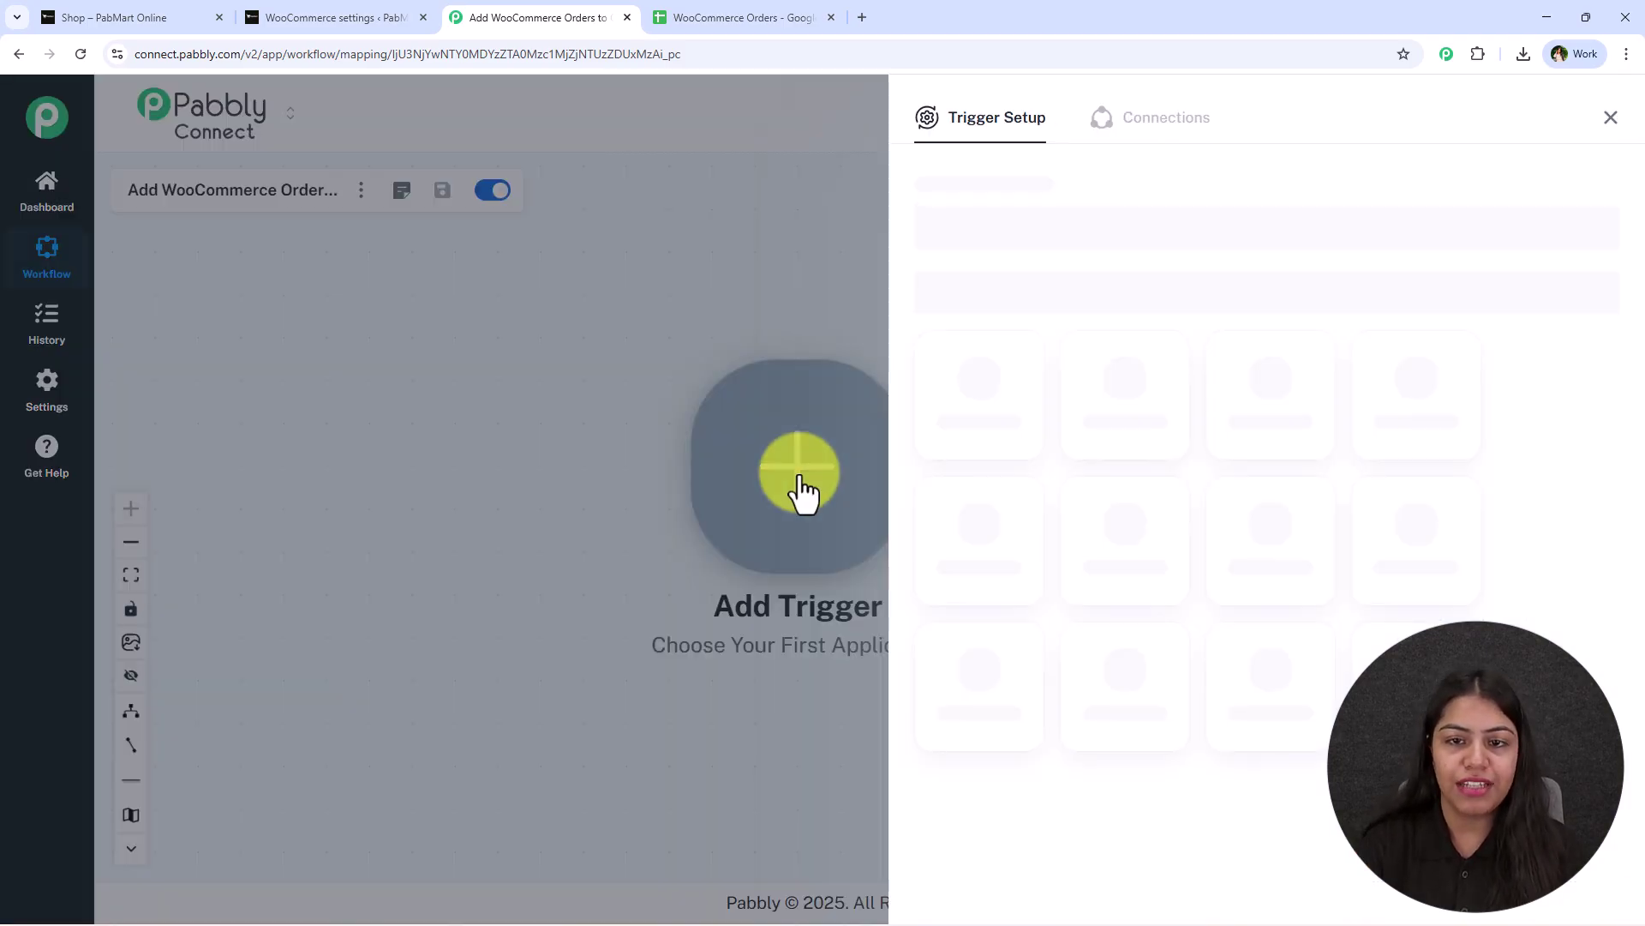
{"action": "type", "text": "Woo"}
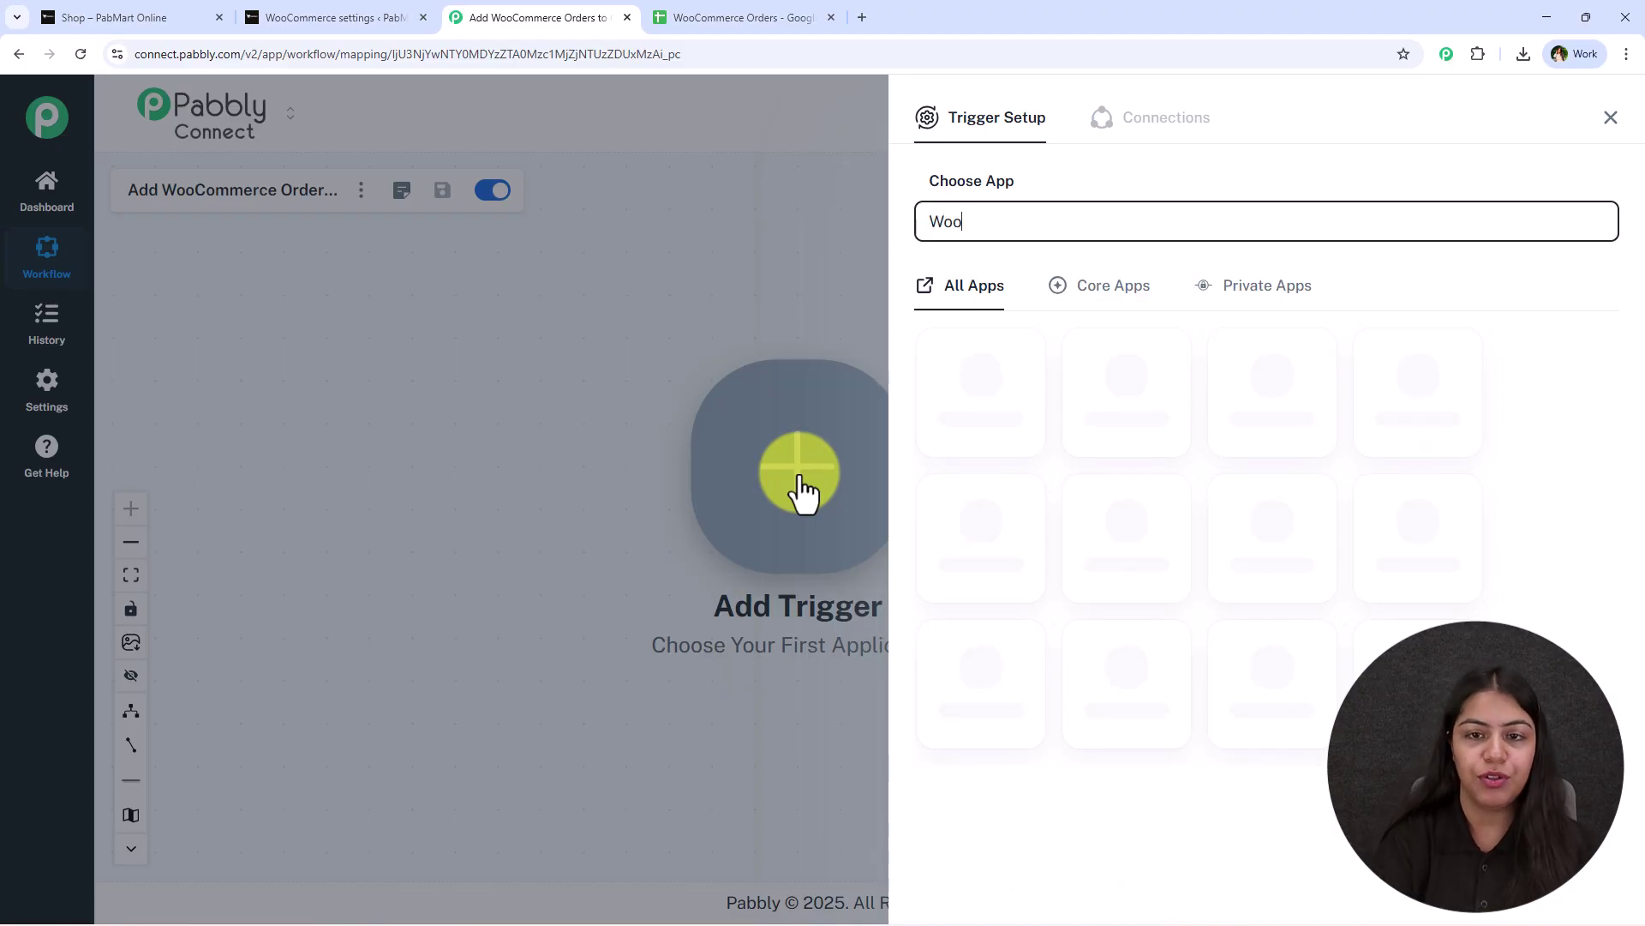
{"action": "left_click", "coordinate": [1260, 398]}
{"action": "left_click", "coordinate": [1076, 304]}
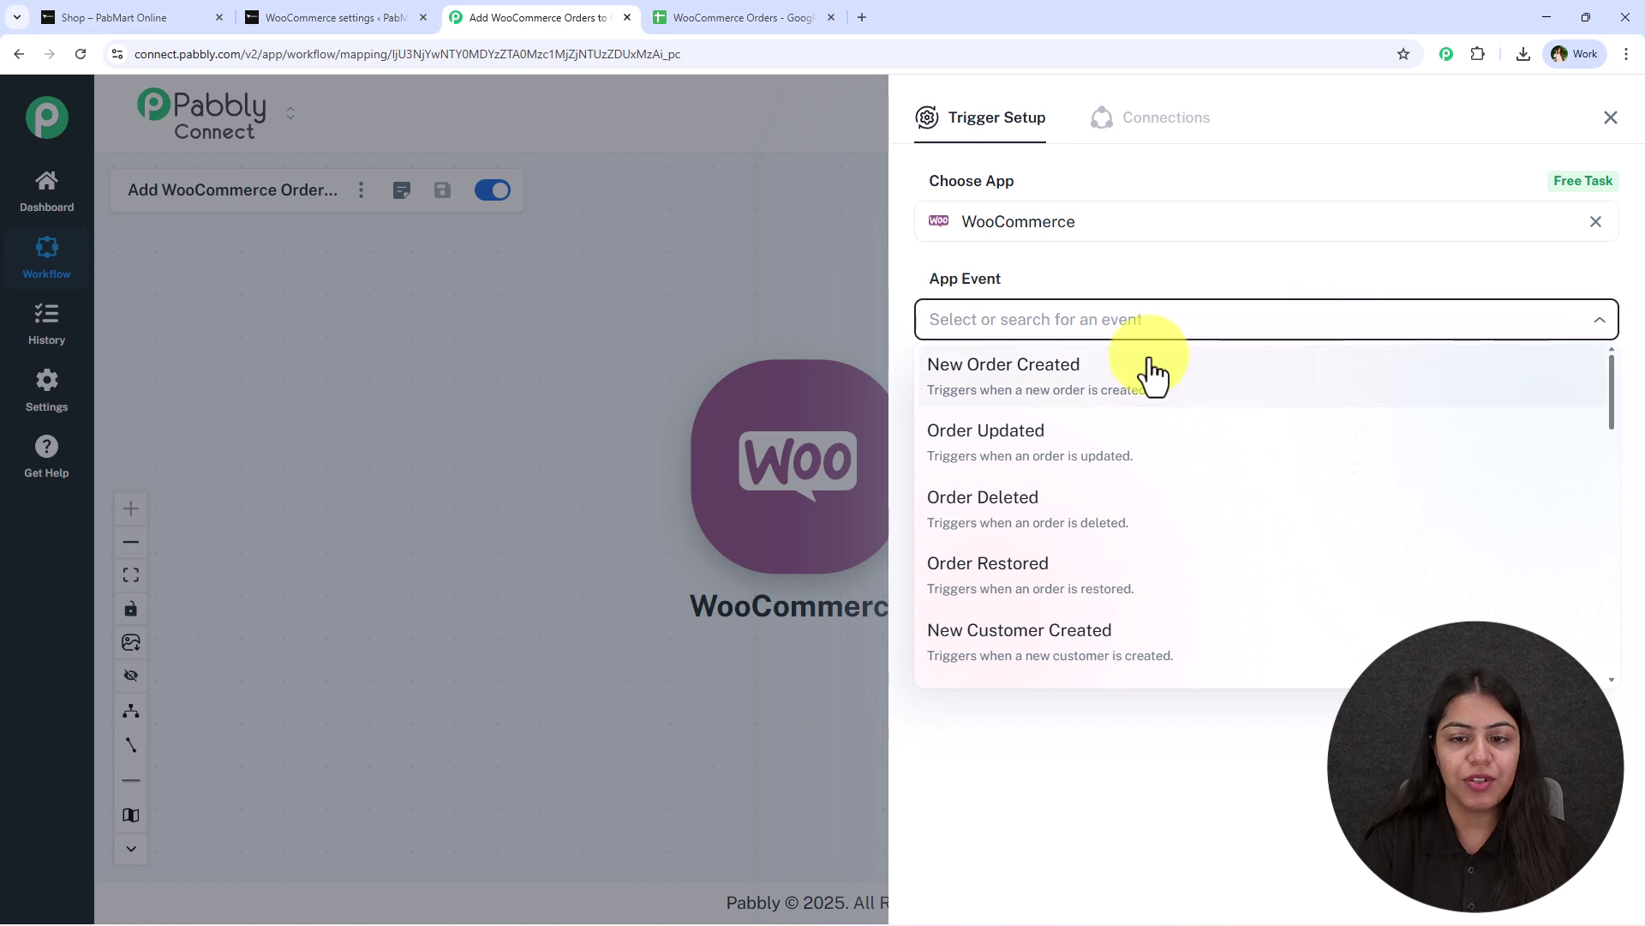
{"action": "left_click", "coordinate": [1153, 375]}
{"action": "left_click", "coordinate": [965, 390]}
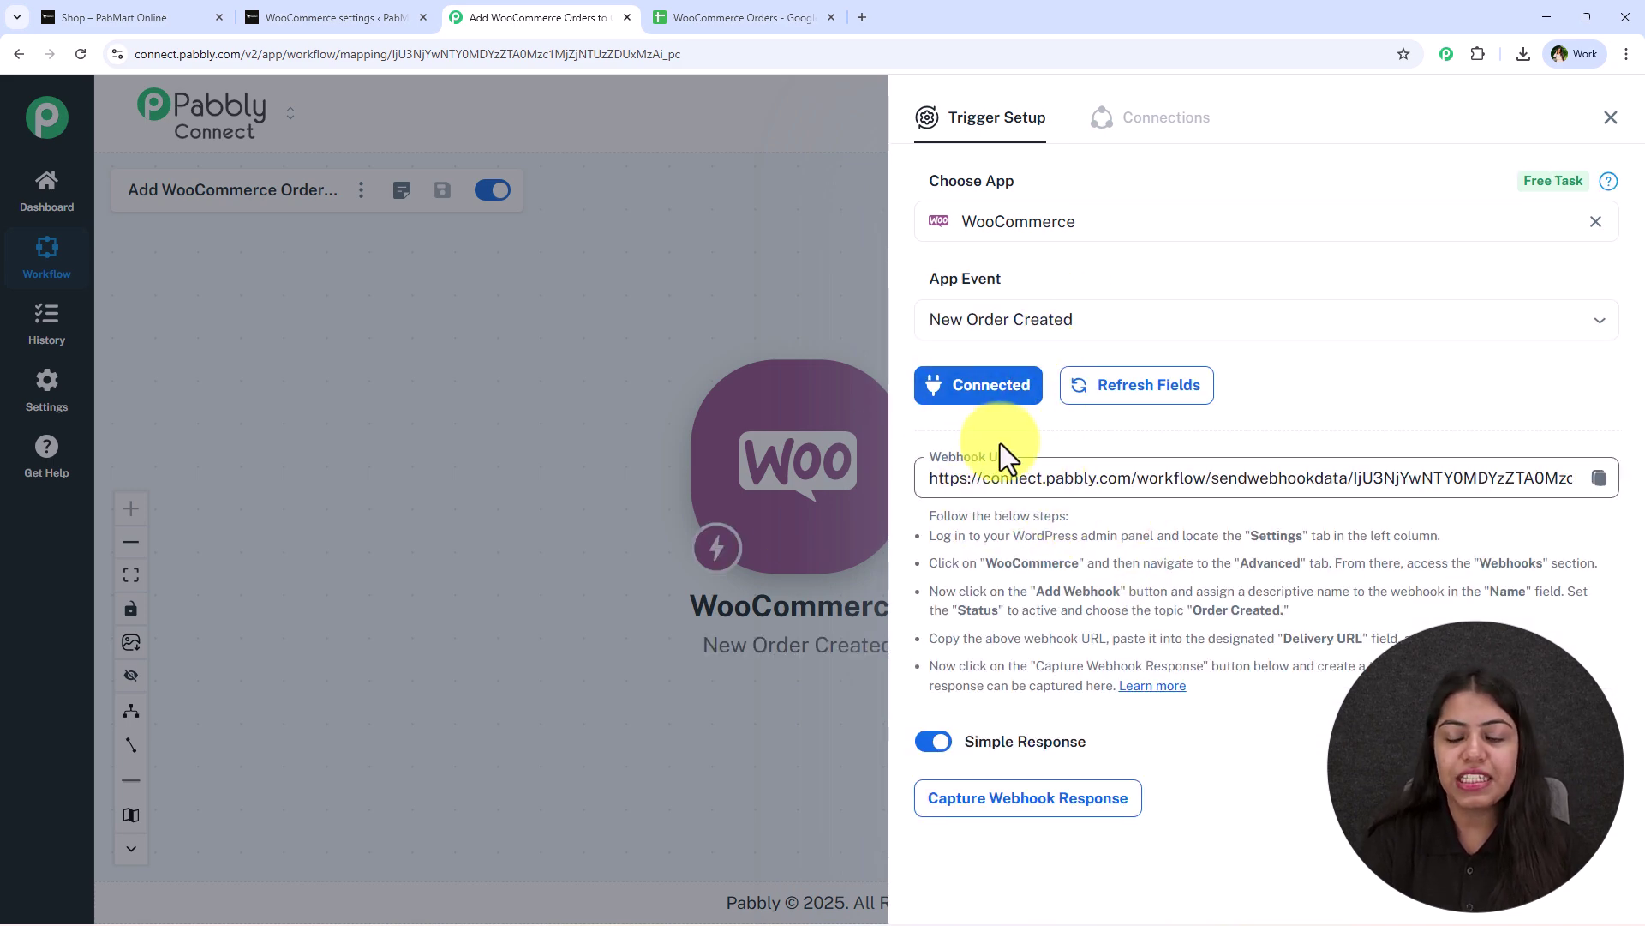
{"action": "left_click", "coordinate": [1599, 478]}
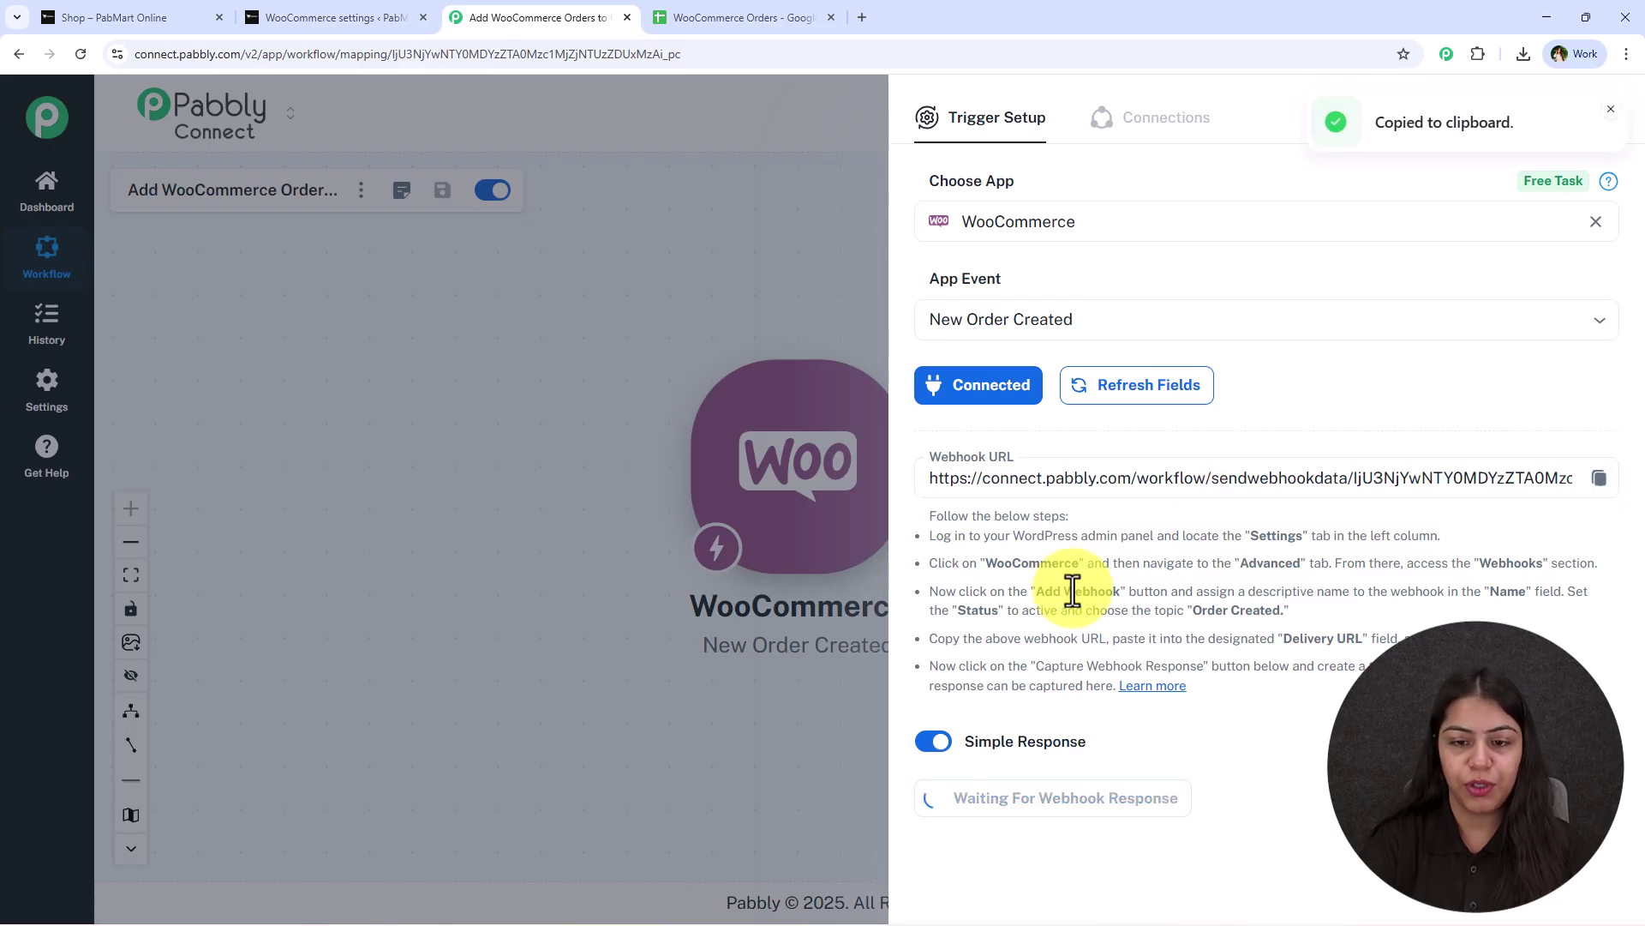
{"action": "left_click", "coordinate": [313, 9]}
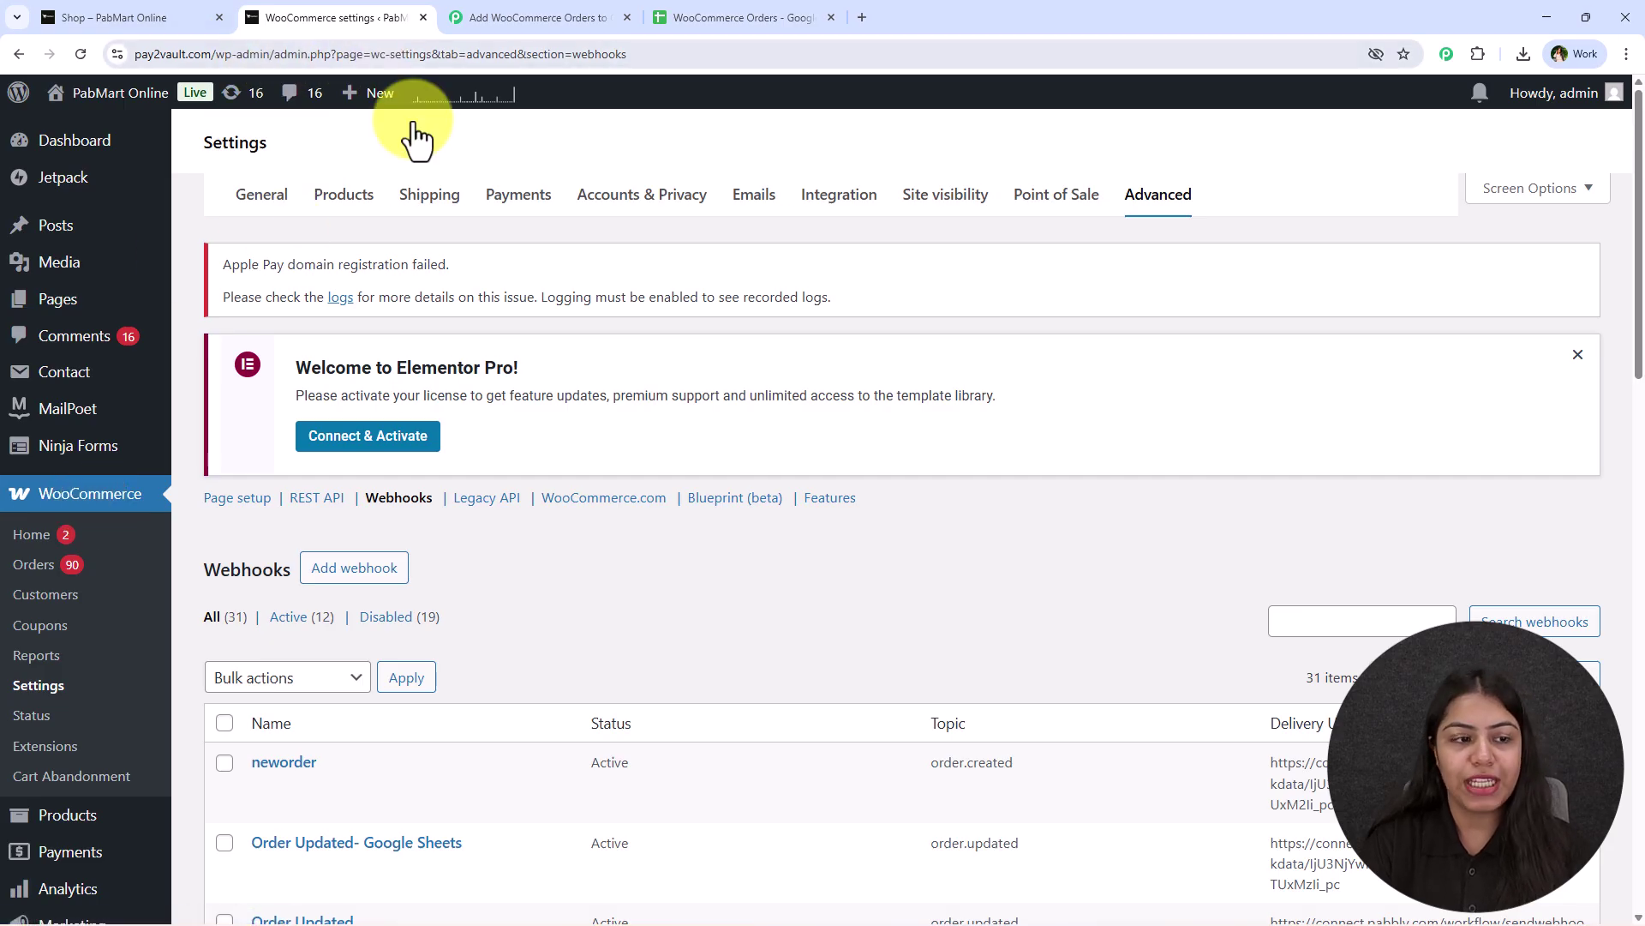
Open the WooCommerce Advanced webhooks settings and recopy the Pabbly trigger's webhook URL.
{"action": "left_click", "coordinate": [39, 686]}
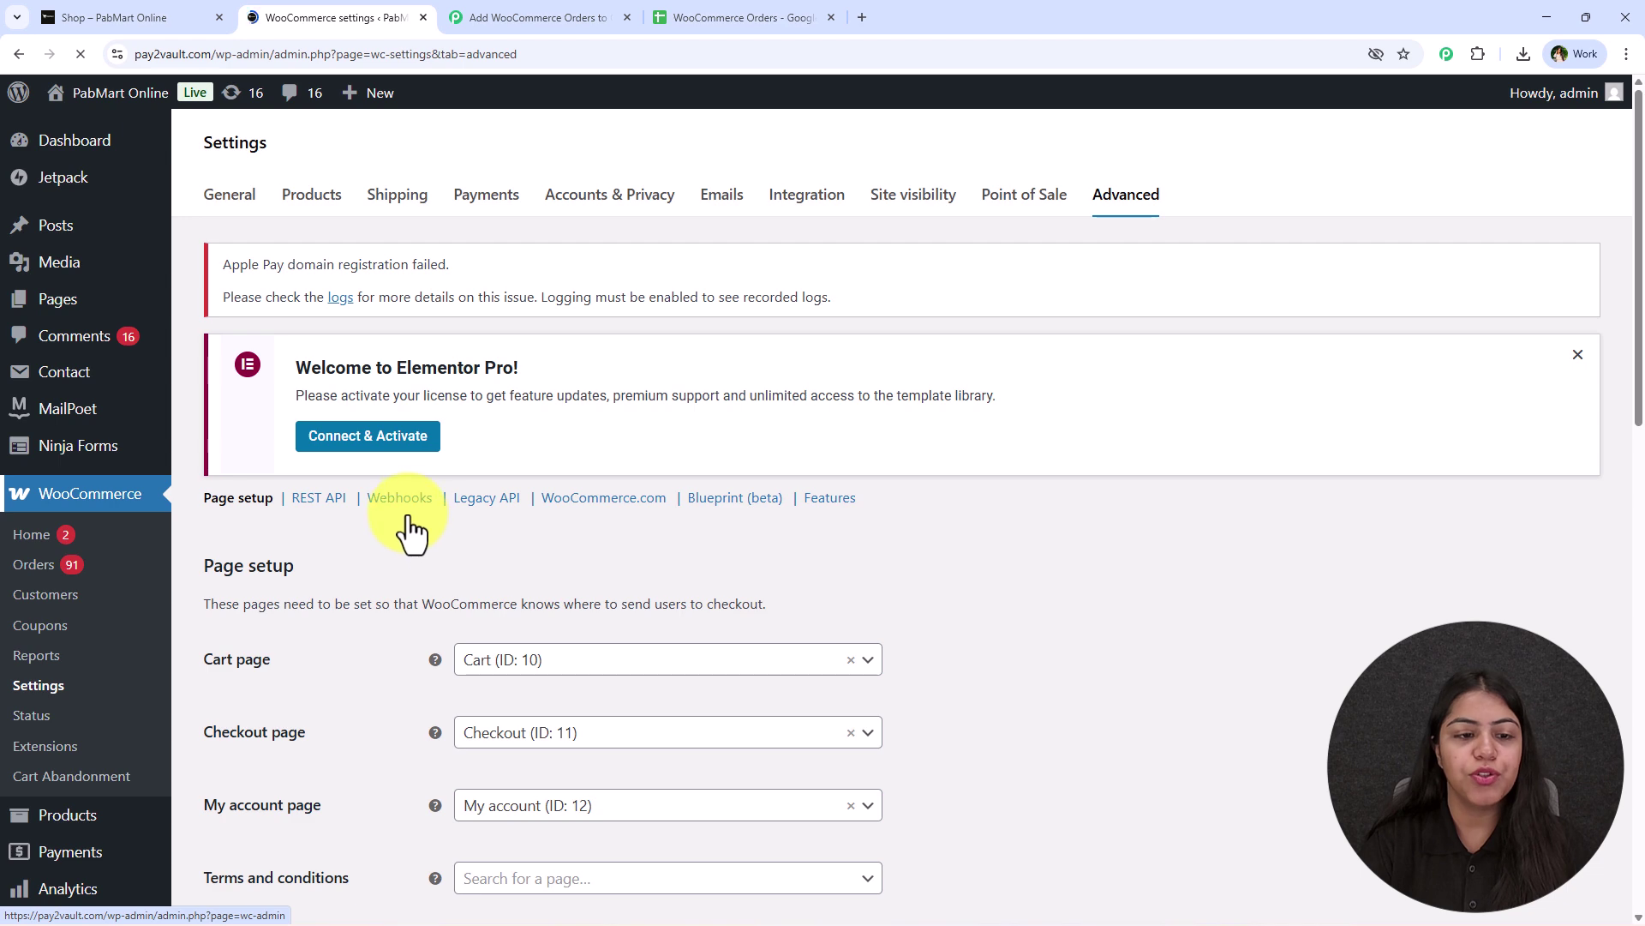
{"action": "left_click", "coordinate": [399, 497]}
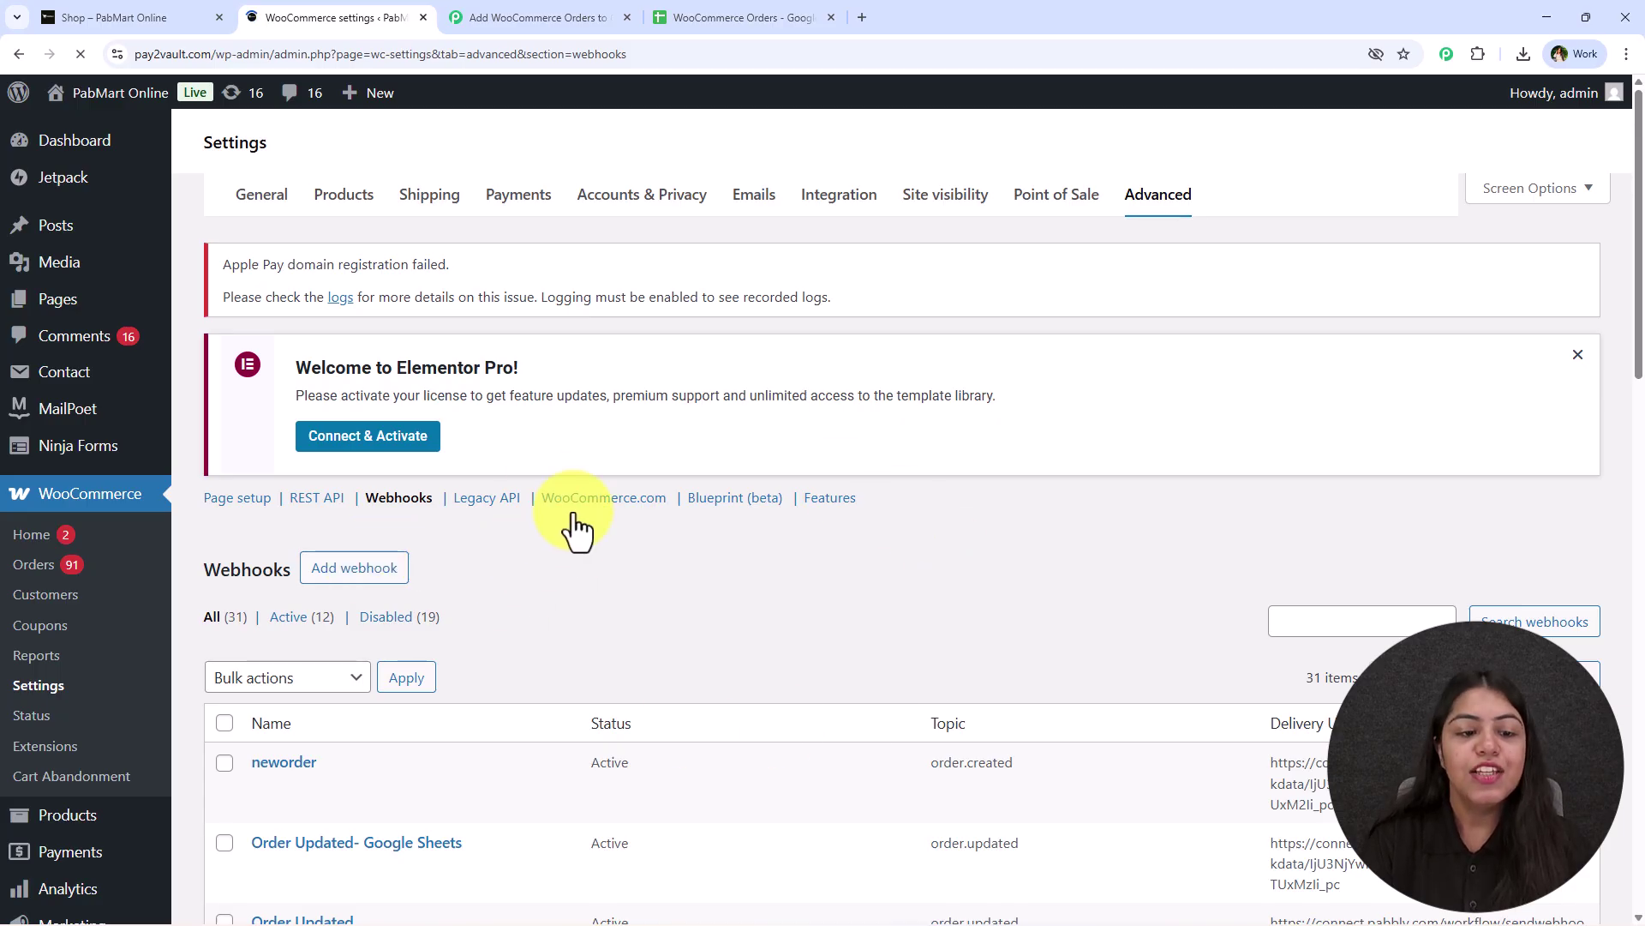
{"action": "scroll", "coordinate": [707, 617], "scroll_direction": "down", "scroll_amount": 2}
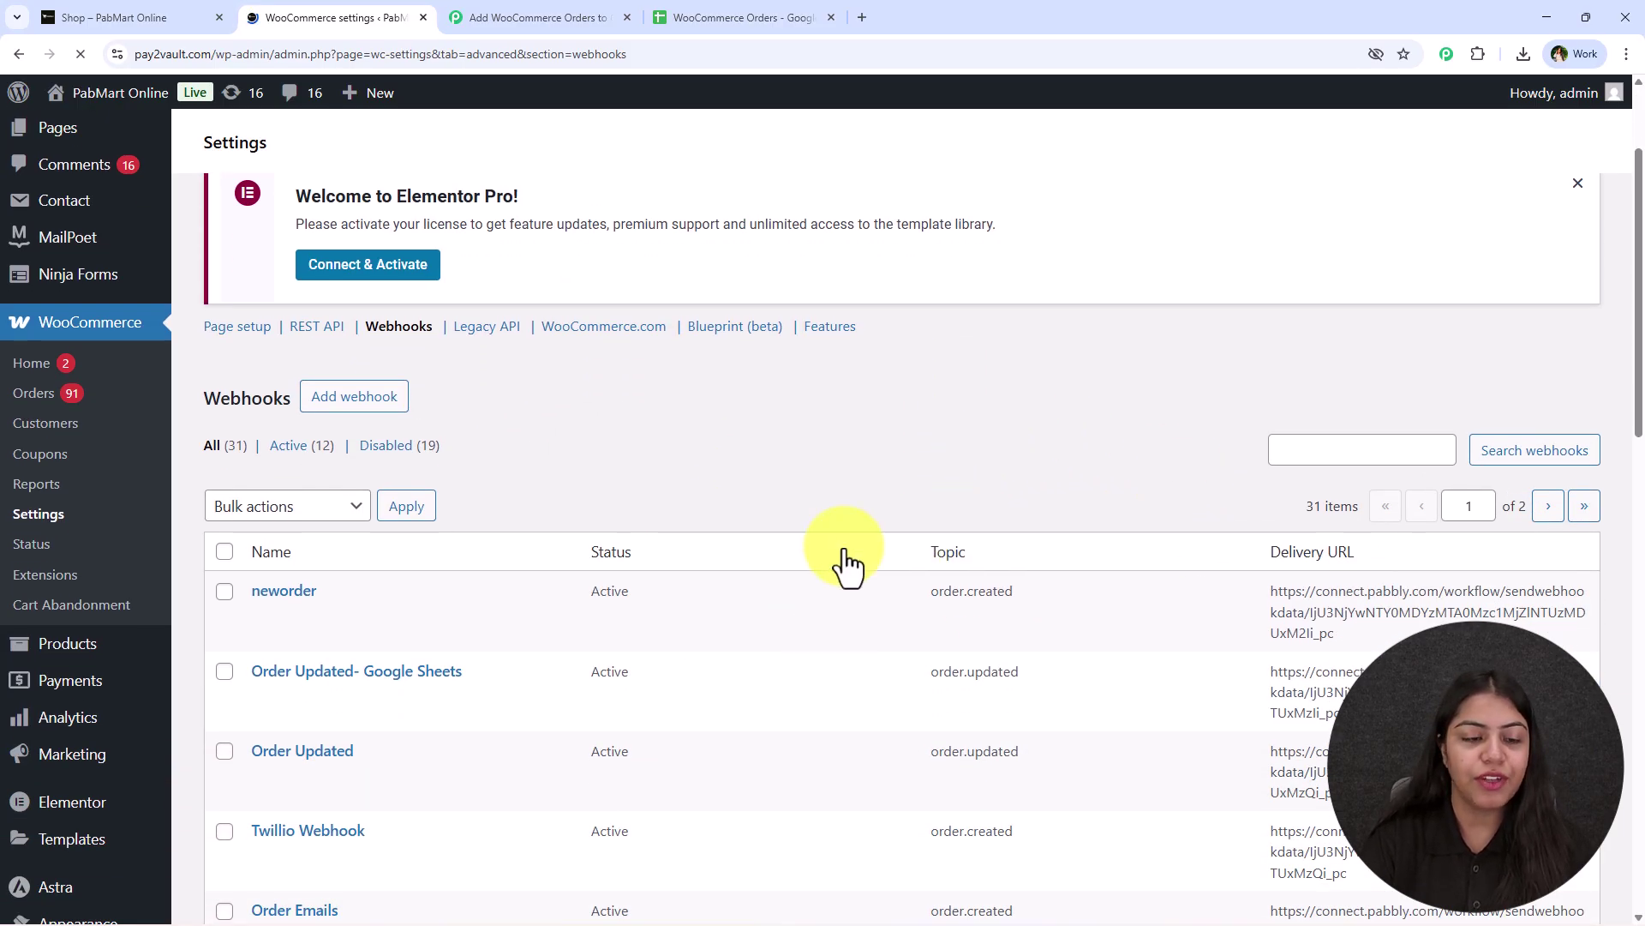
{"action": "left_click", "coordinate": [607, 7]}
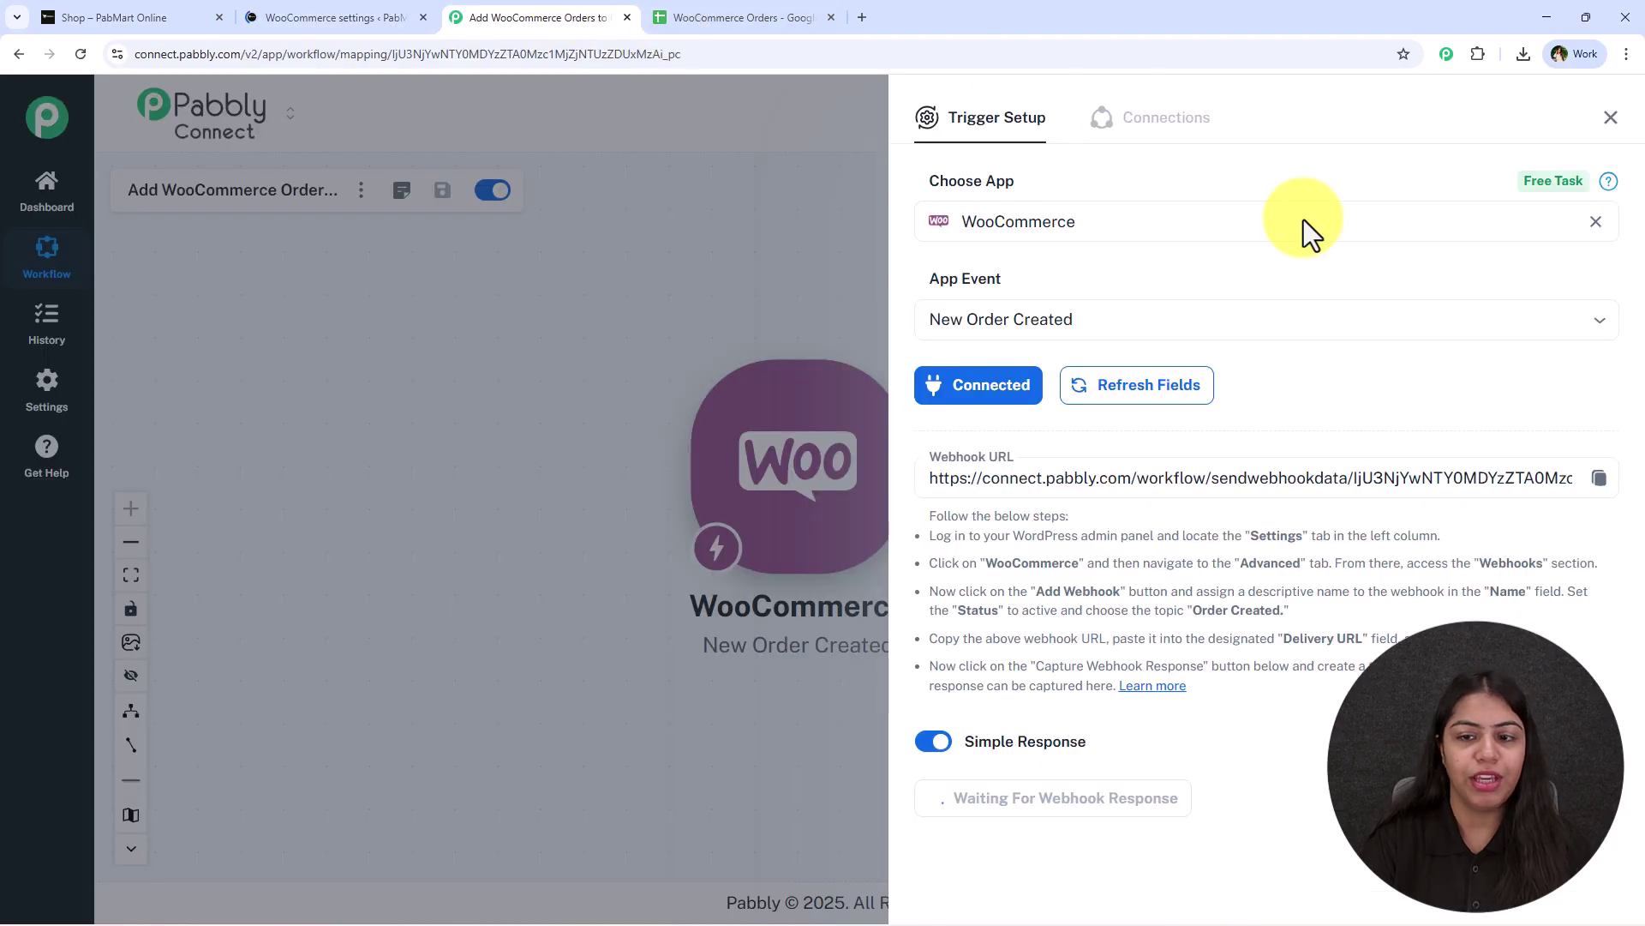
{"action": "left_click", "coordinate": [1599, 478]}
{"action": "left_click", "coordinate": [337, 15]}
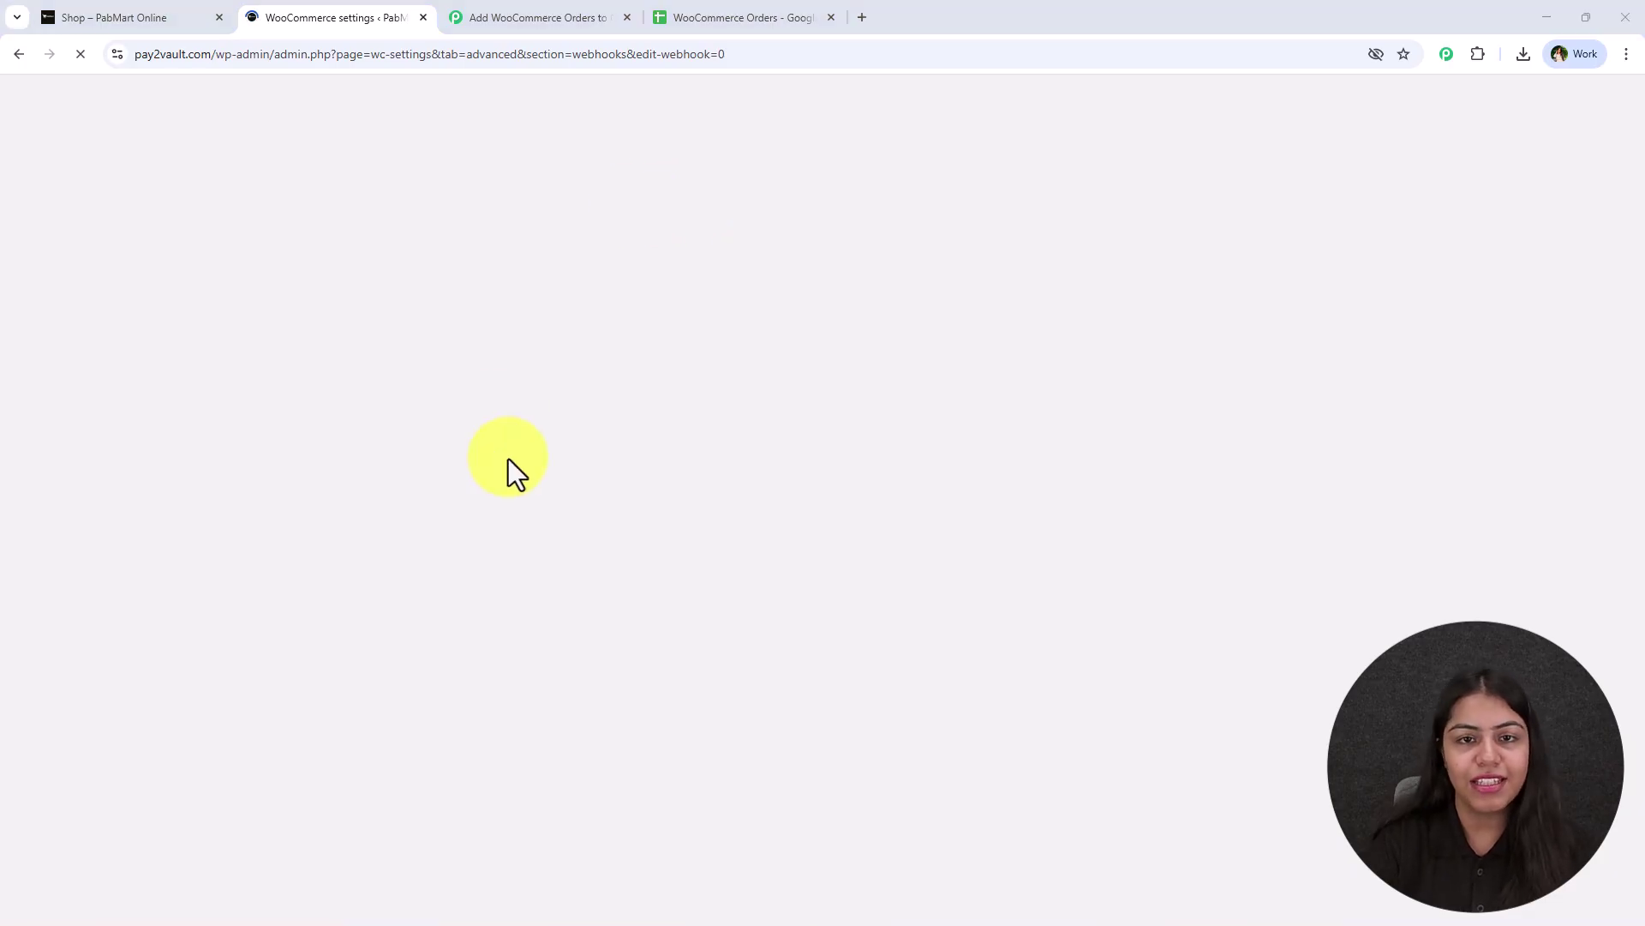
Name the webhook 'New Order', set status Active and topic Order created.
{"action": "scroll", "coordinate": [715, 411], "scroll_direction": "down", "scroll_amount": 5}
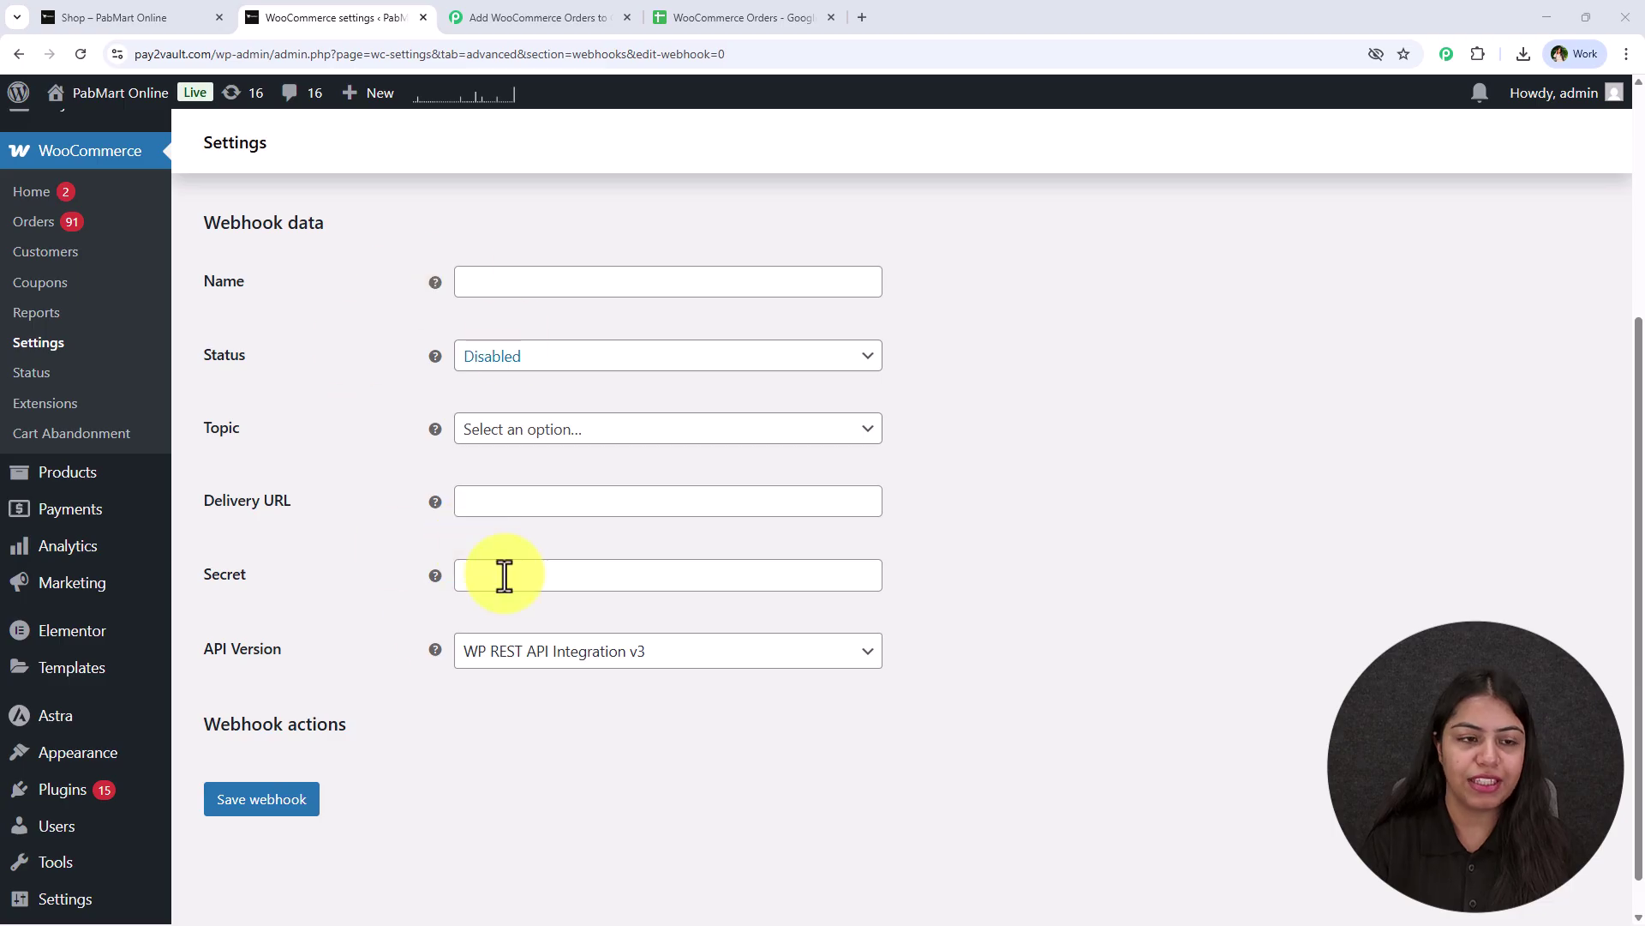
{"action": "scroll", "coordinate": [551, 455], "scroll_direction": "up", "scroll_amount": 2}
{"action": "left_click", "coordinate": [555, 454]}
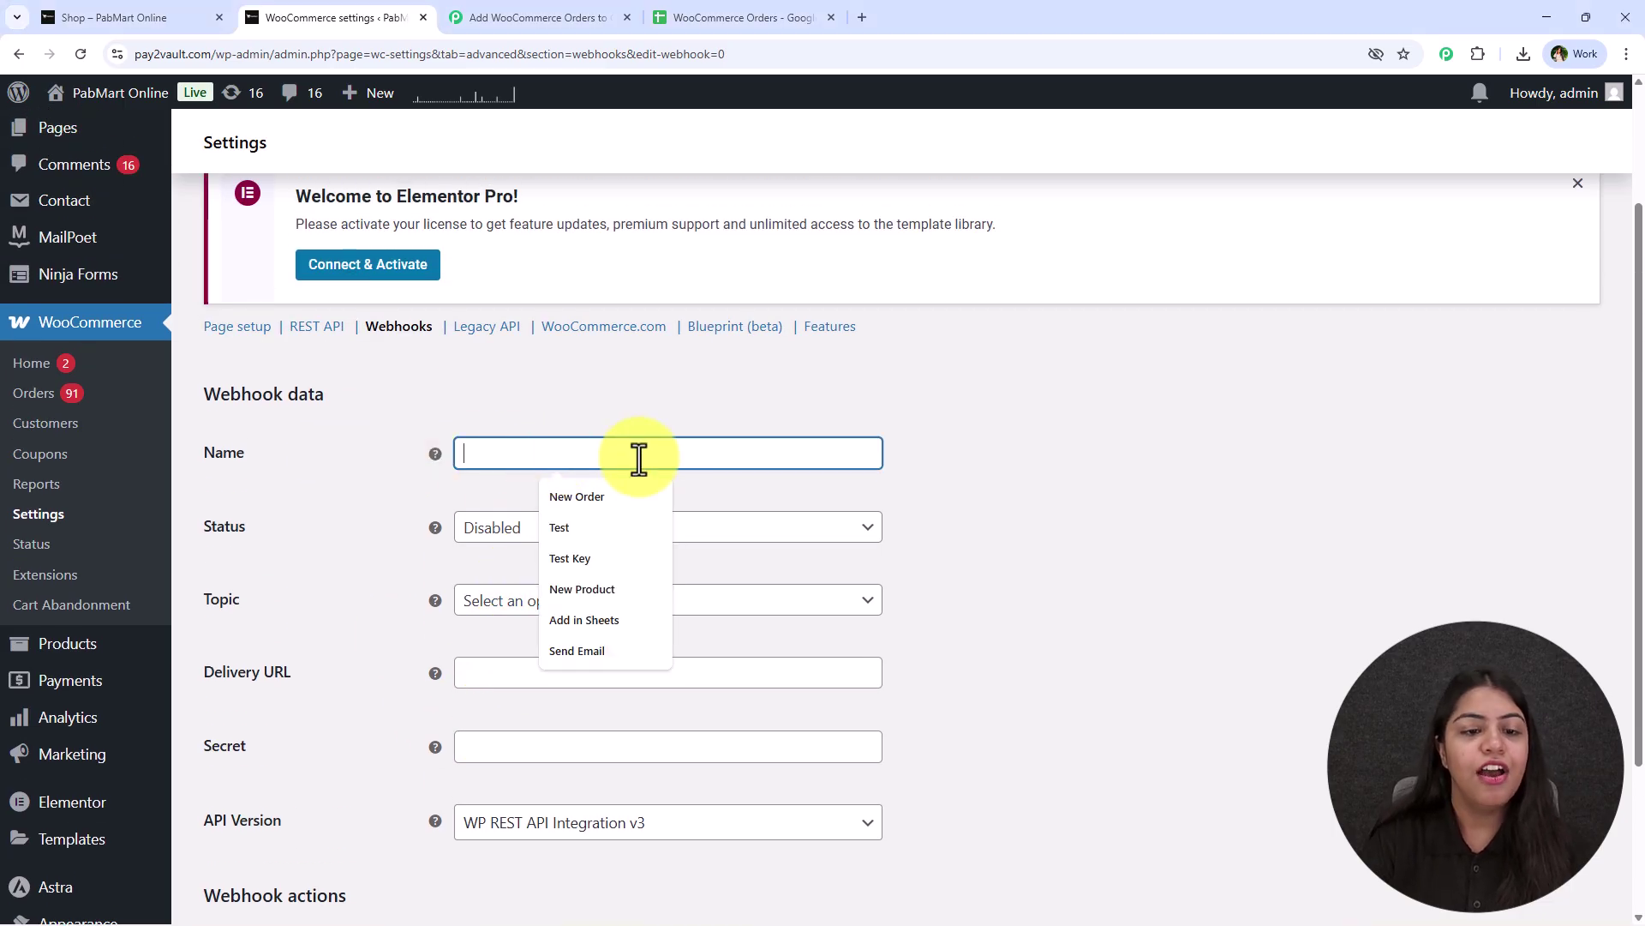
{"action": "left_click", "coordinate": [588, 499]}
{"action": "left_click", "coordinate": [582, 538]}
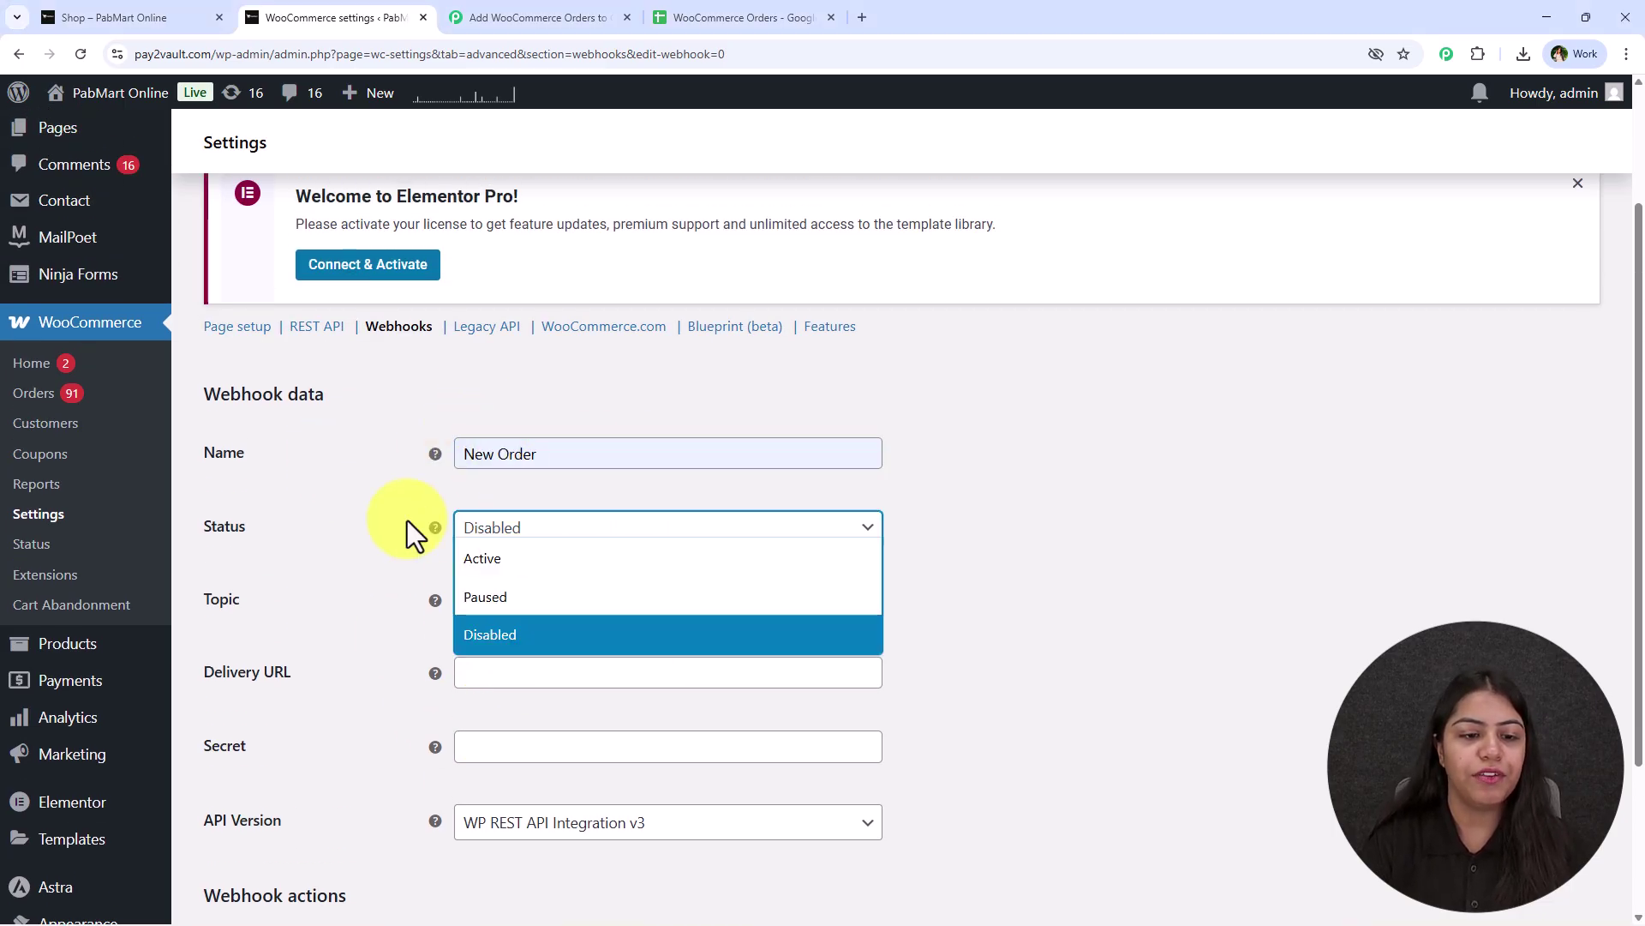
{"action": "left_click", "coordinate": [569, 559]}
{"action": "left_click", "coordinate": [463, 599]}
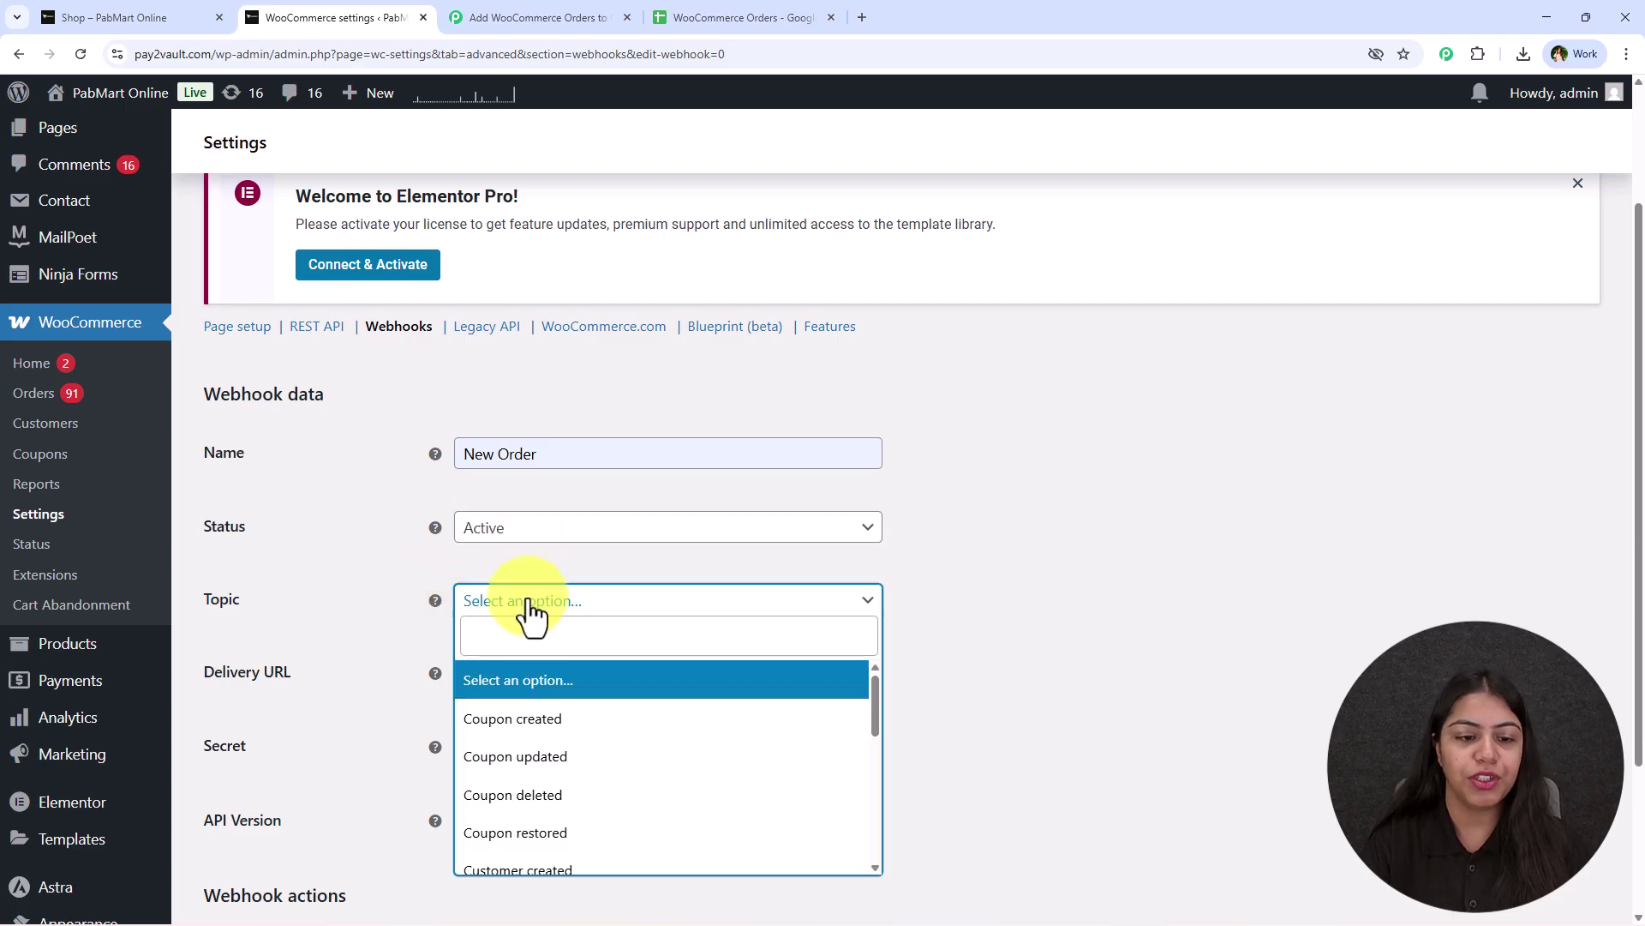
{"action": "type", "text": "or"}
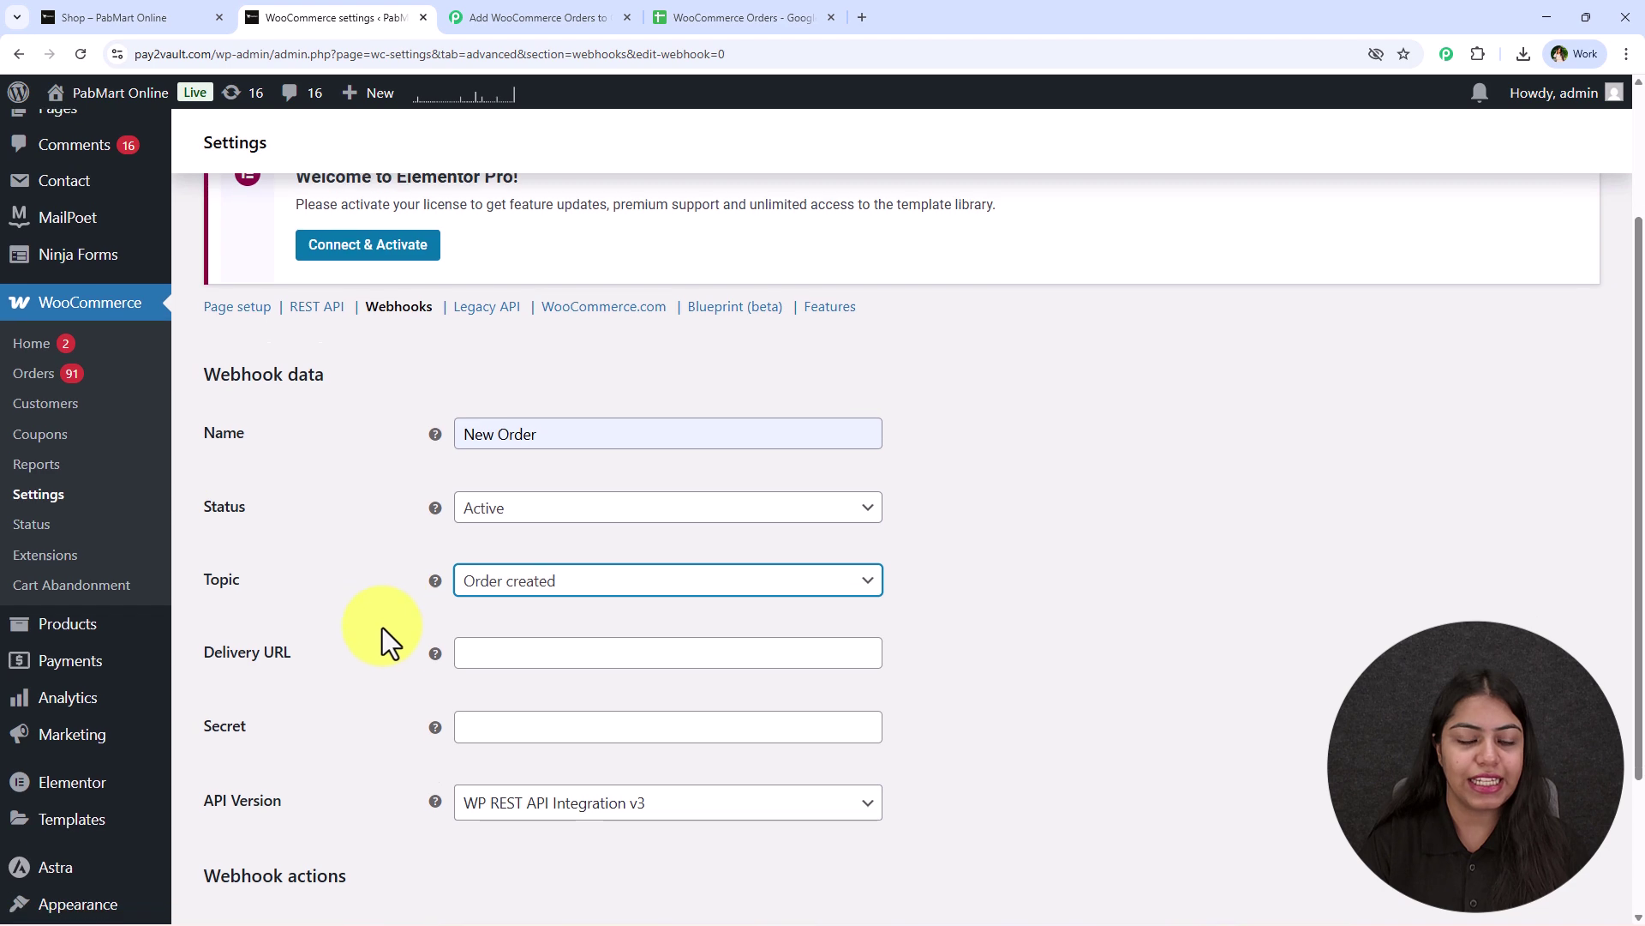
{"action": "scroll", "coordinate": [382, 628], "scroll_direction": "down", "scroll_amount": 2}
Paste the Pabbly URL as delivery URL, enter a secret, keep API v3, and save.
{"action": "left_click", "coordinate": [530, 499]}
{"action": "right_click", "coordinate": [534, 497]}
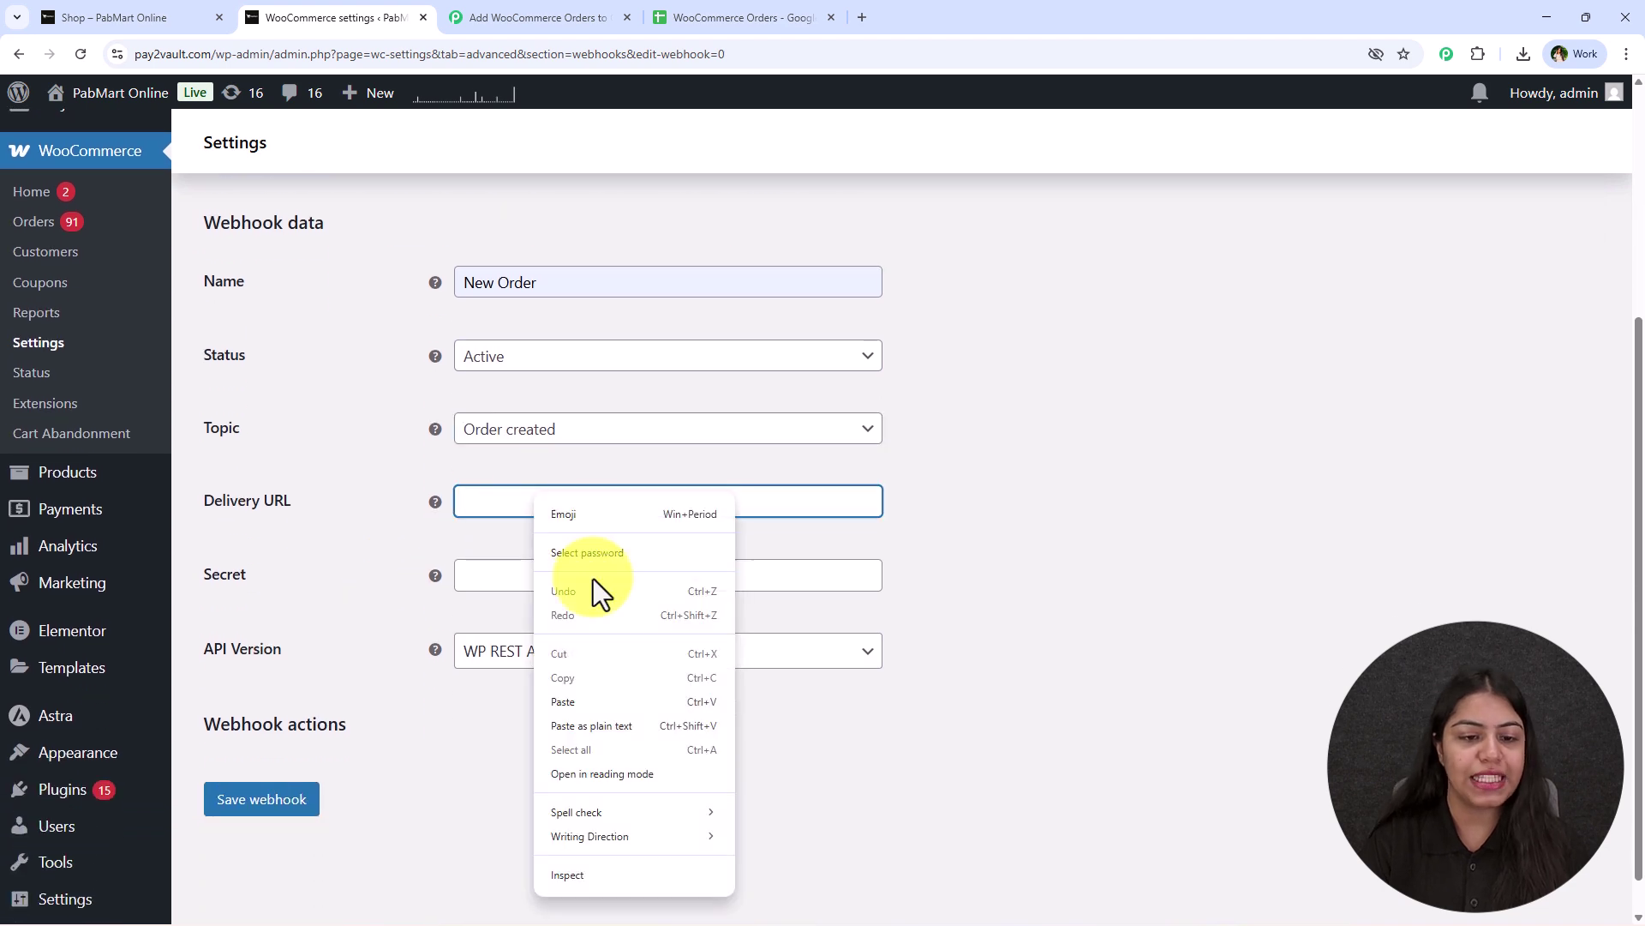
{"action": "left_click", "coordinate": [568, 701]}
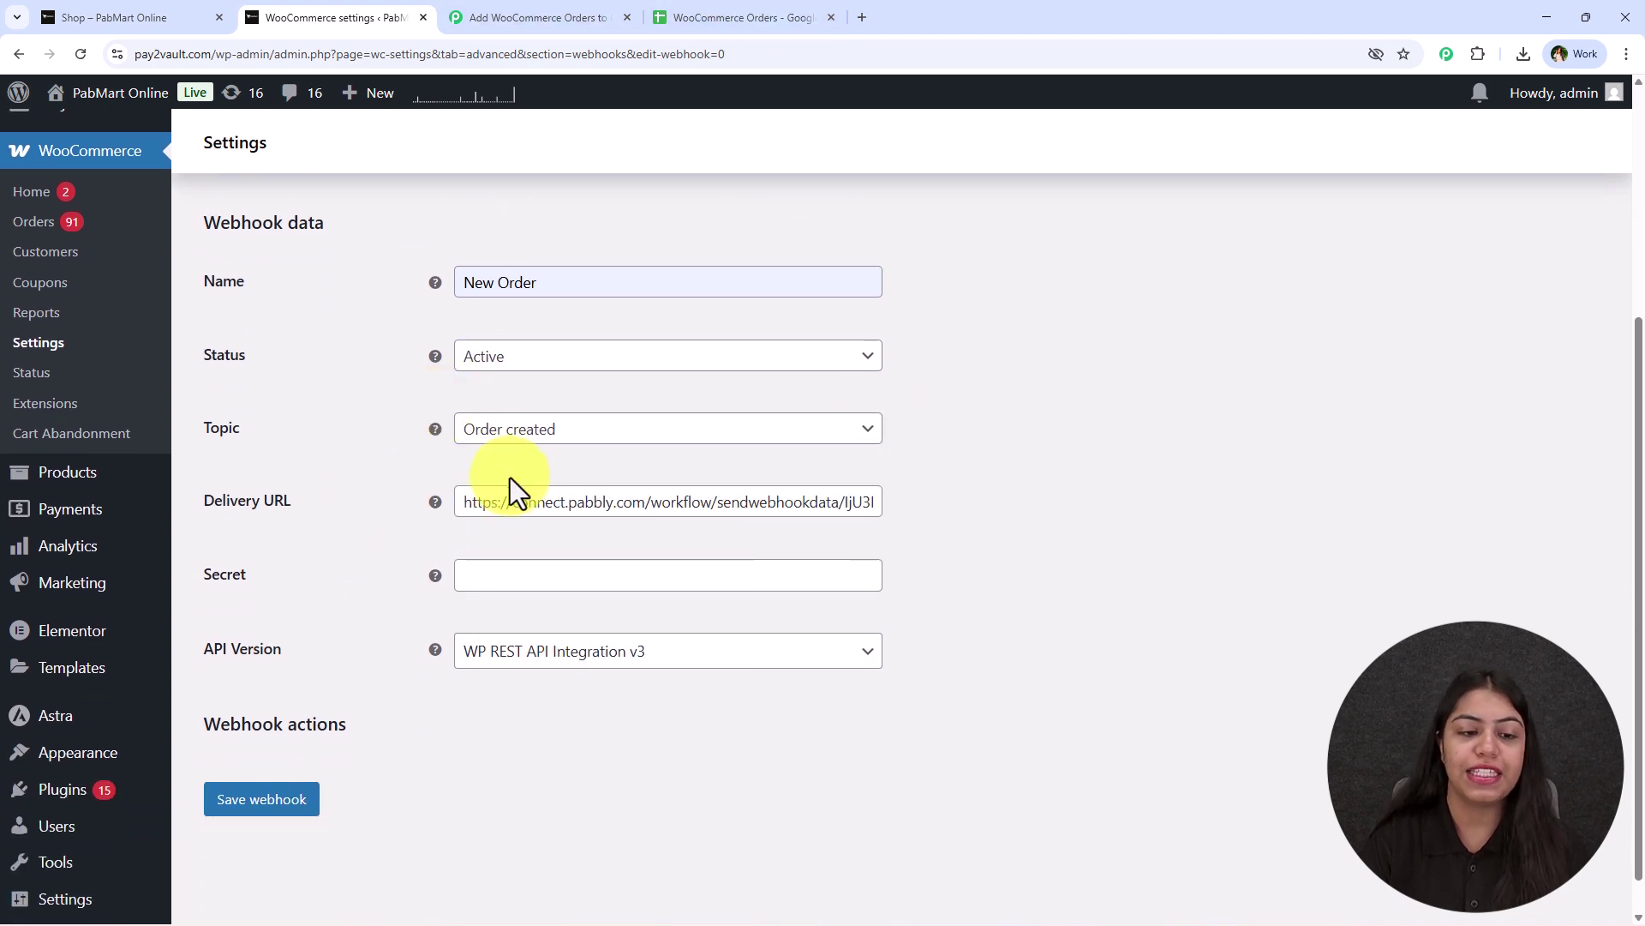
{"action": "left_click", "coordinate": [488, 589]}
{"action": "left_click", "coordinate": [488, 590]}
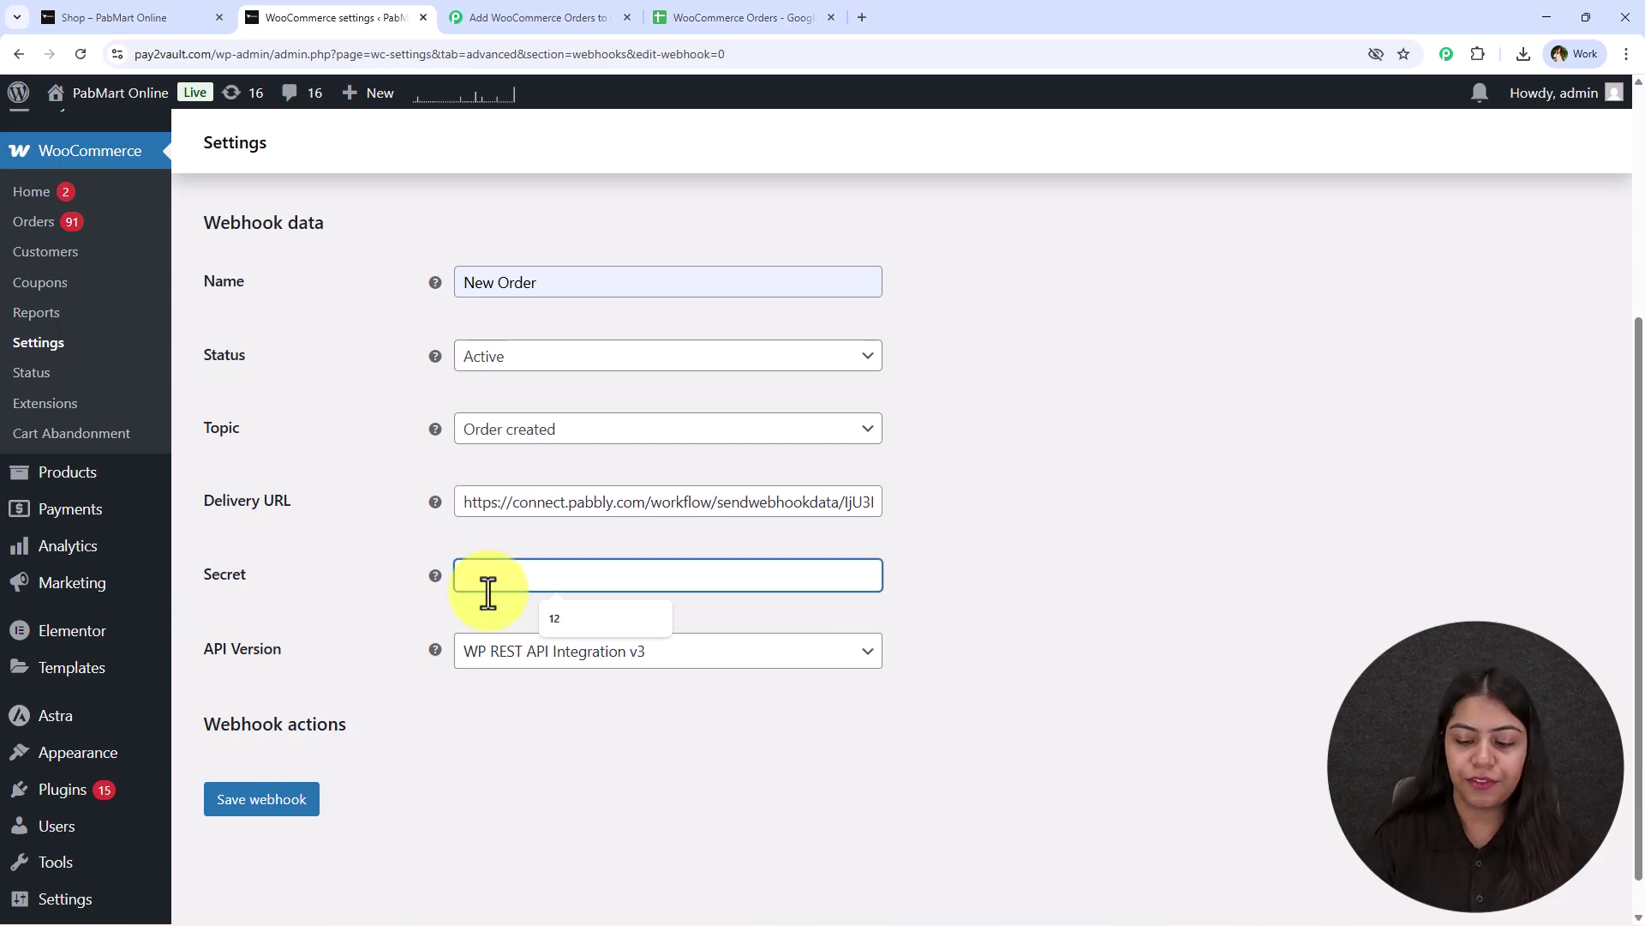
{"action": "type", "text": "123"}
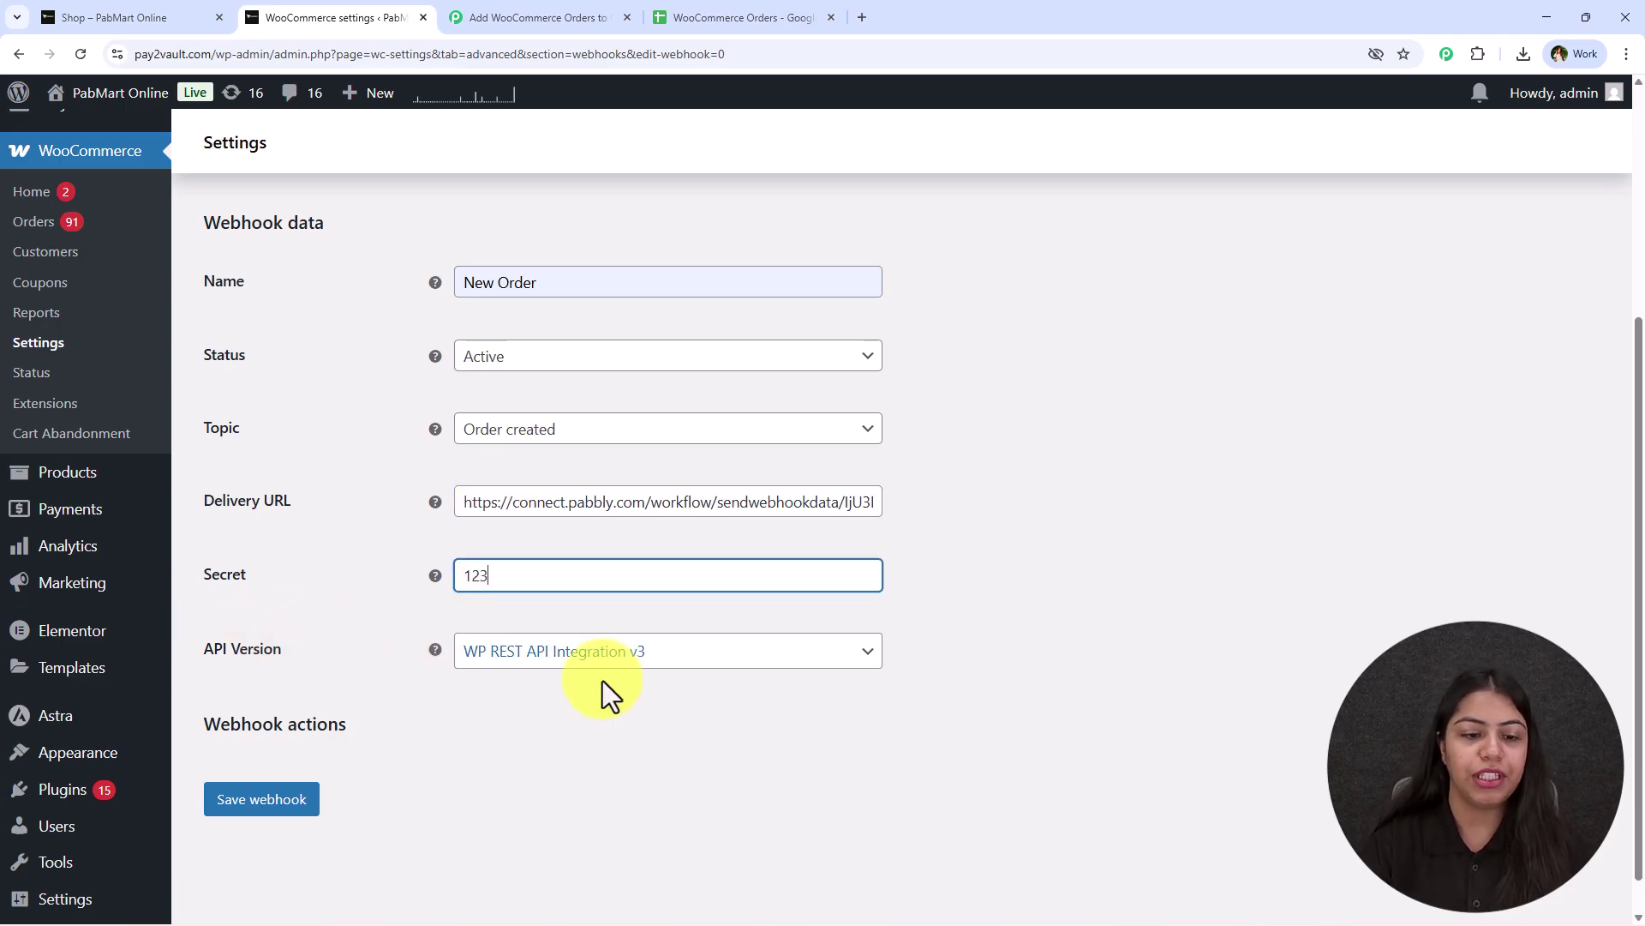
{"action": "left_click", "coordinate": [491, 670]}
{"action": "left_click", "coordinate": [608, 681]}
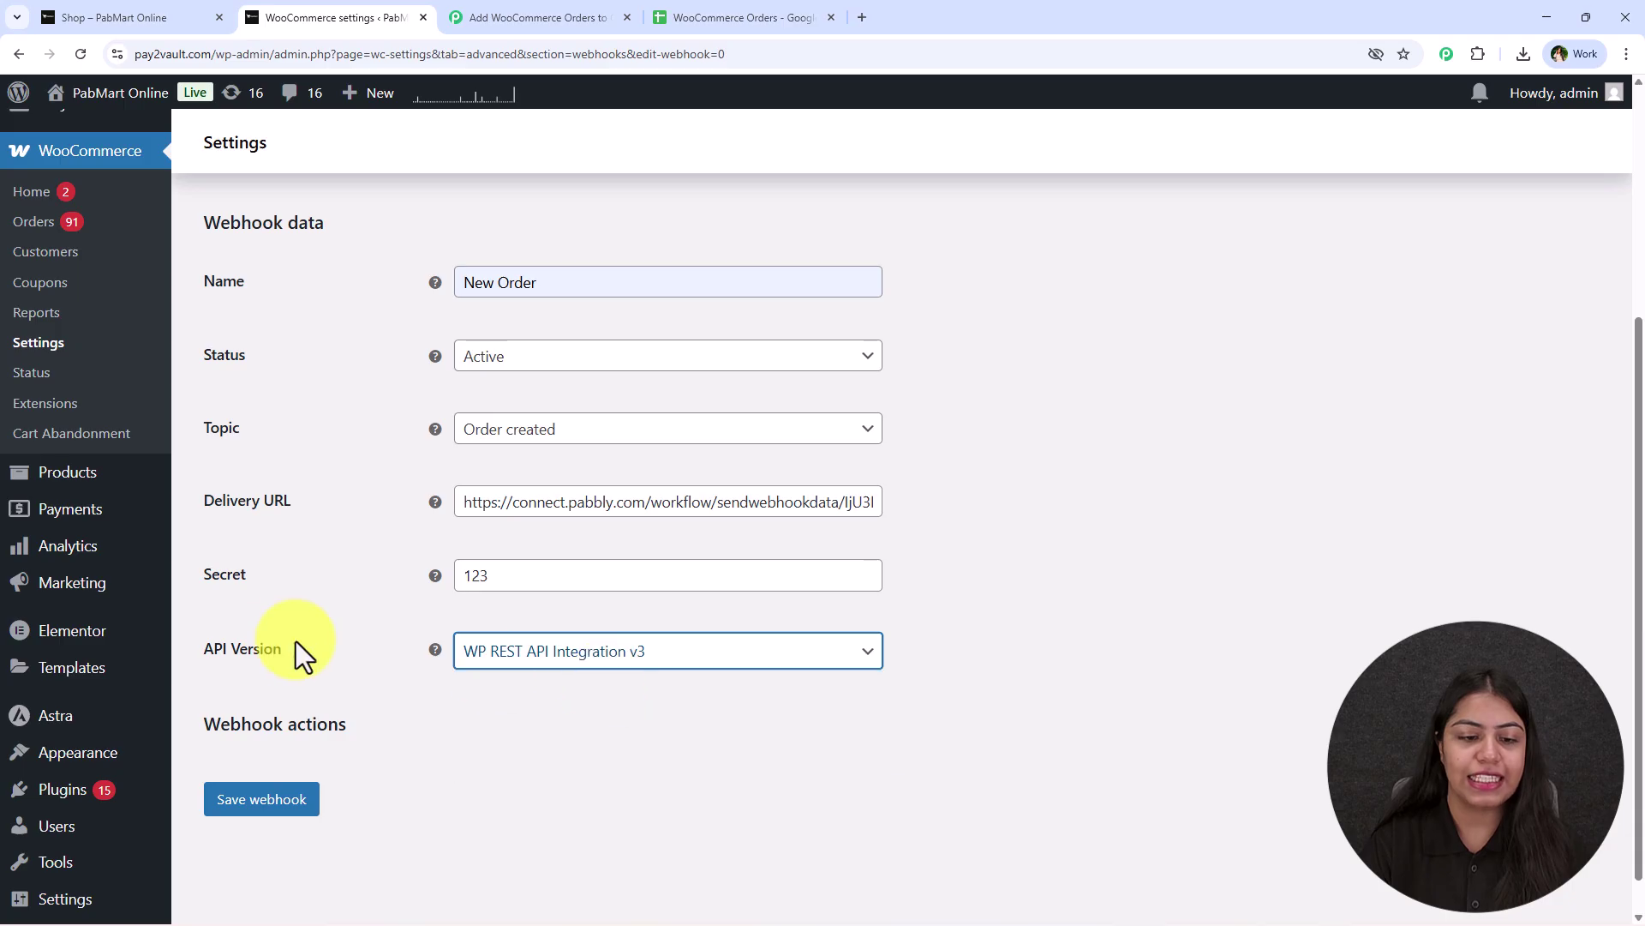
{"action": "left_click", "coordinate": [258, 802]}
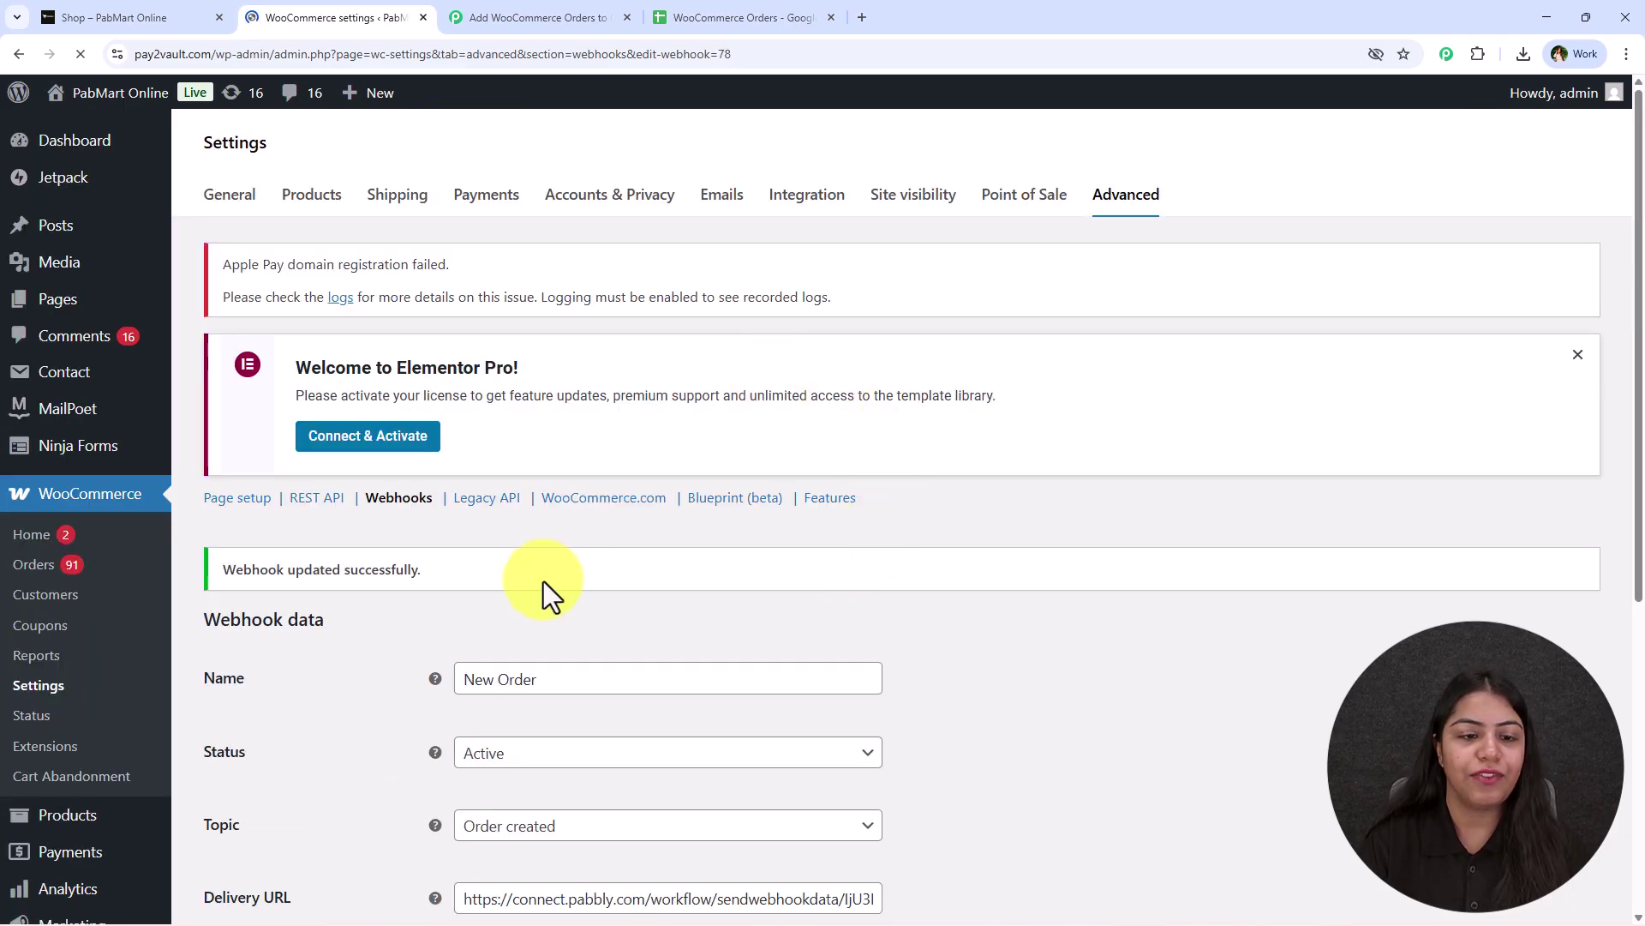
Inspect the captured response (webhook_id 78), then re-capture the webhook response in Pabbly.
{"action": "triple_click", "coordinate": [393, 563]}
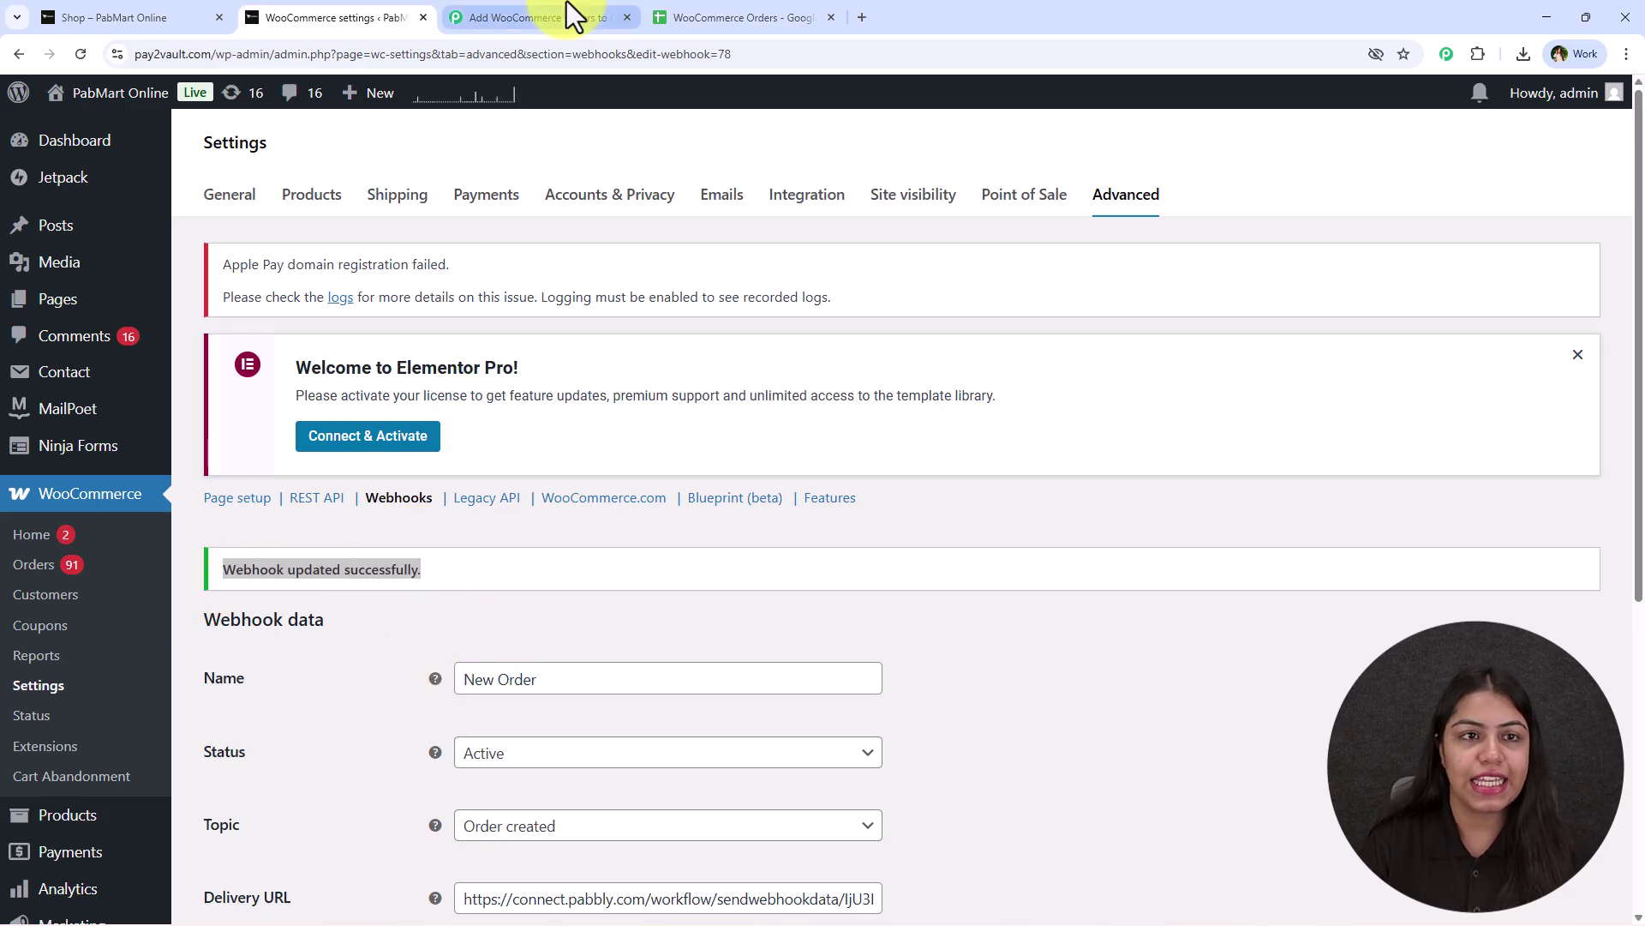
{"action": "left_click", "coordinate": [565, 16]}
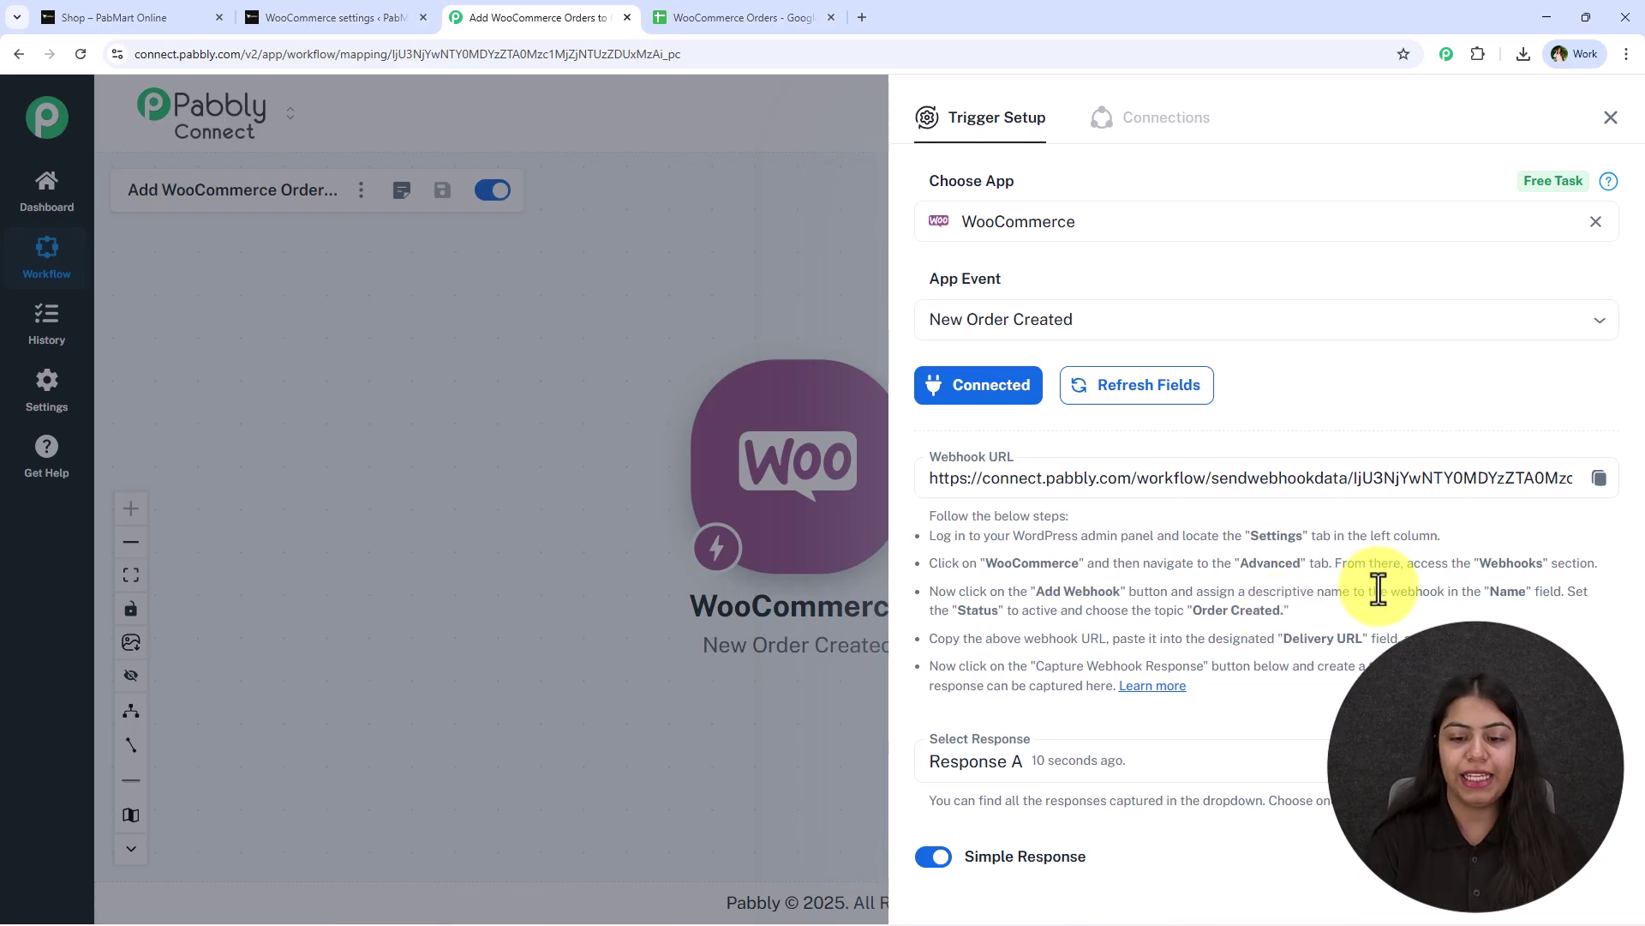
{"action": "scroll", "coordinate": [1363, 651], "scroll_direction": "down", "scroll_amount": 4}
{"action": "double_click", "coordinate": [980, 686]}
{"action": "double_click", "coordinate": [1298, 686]}
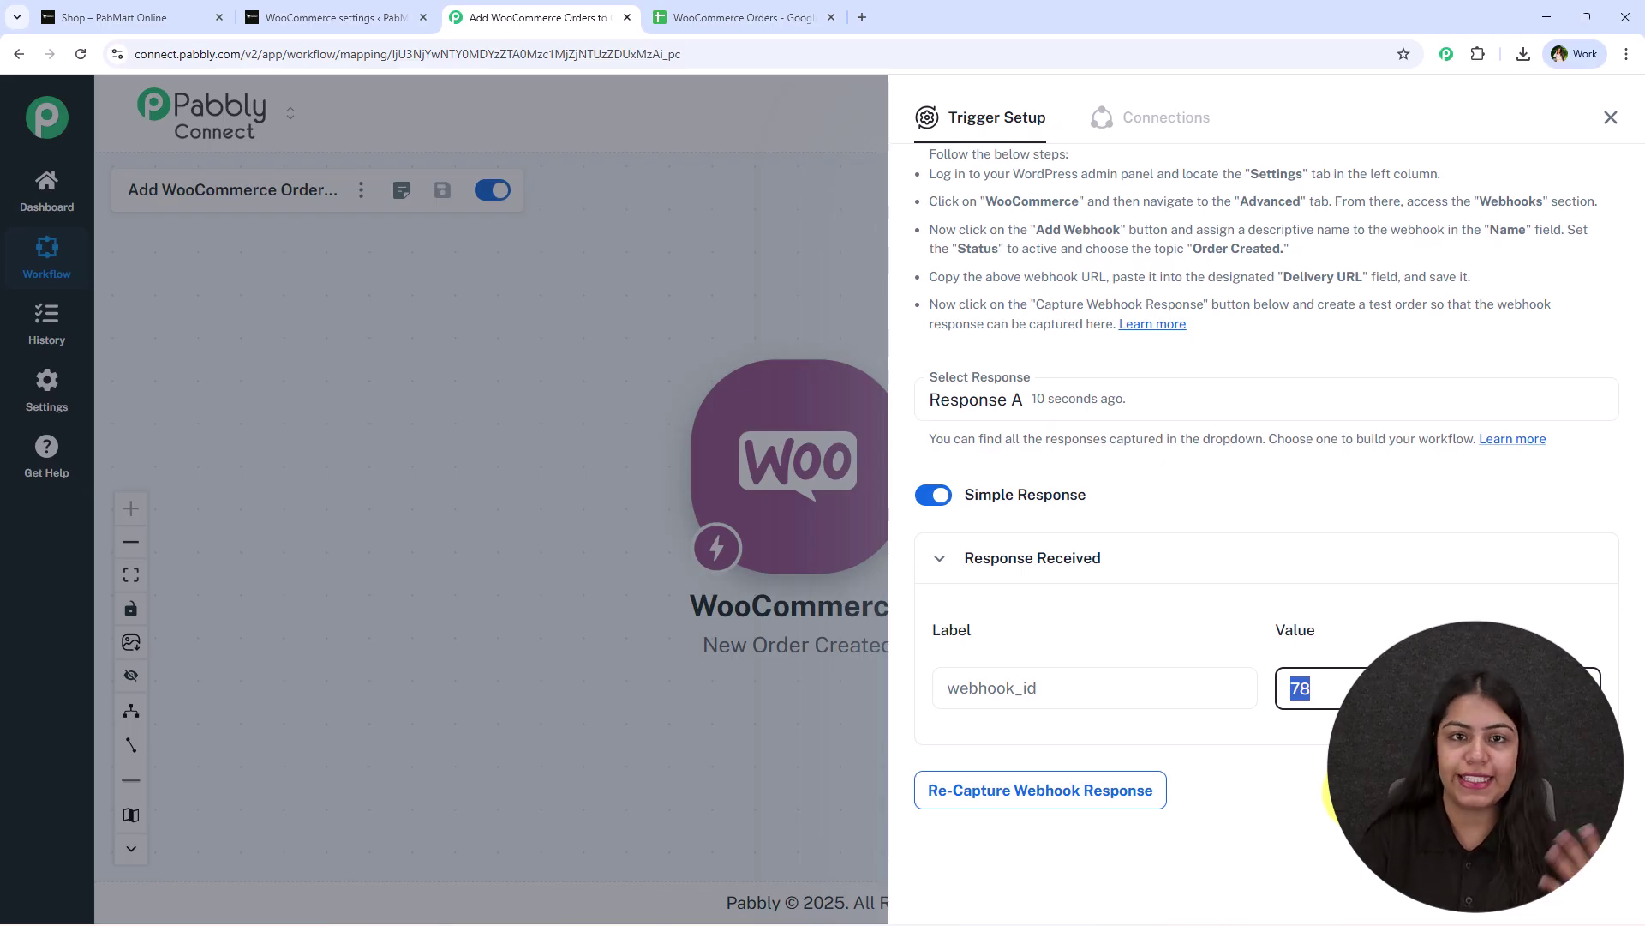
{"action": "left_click", "coordinate": [1212, 653]}
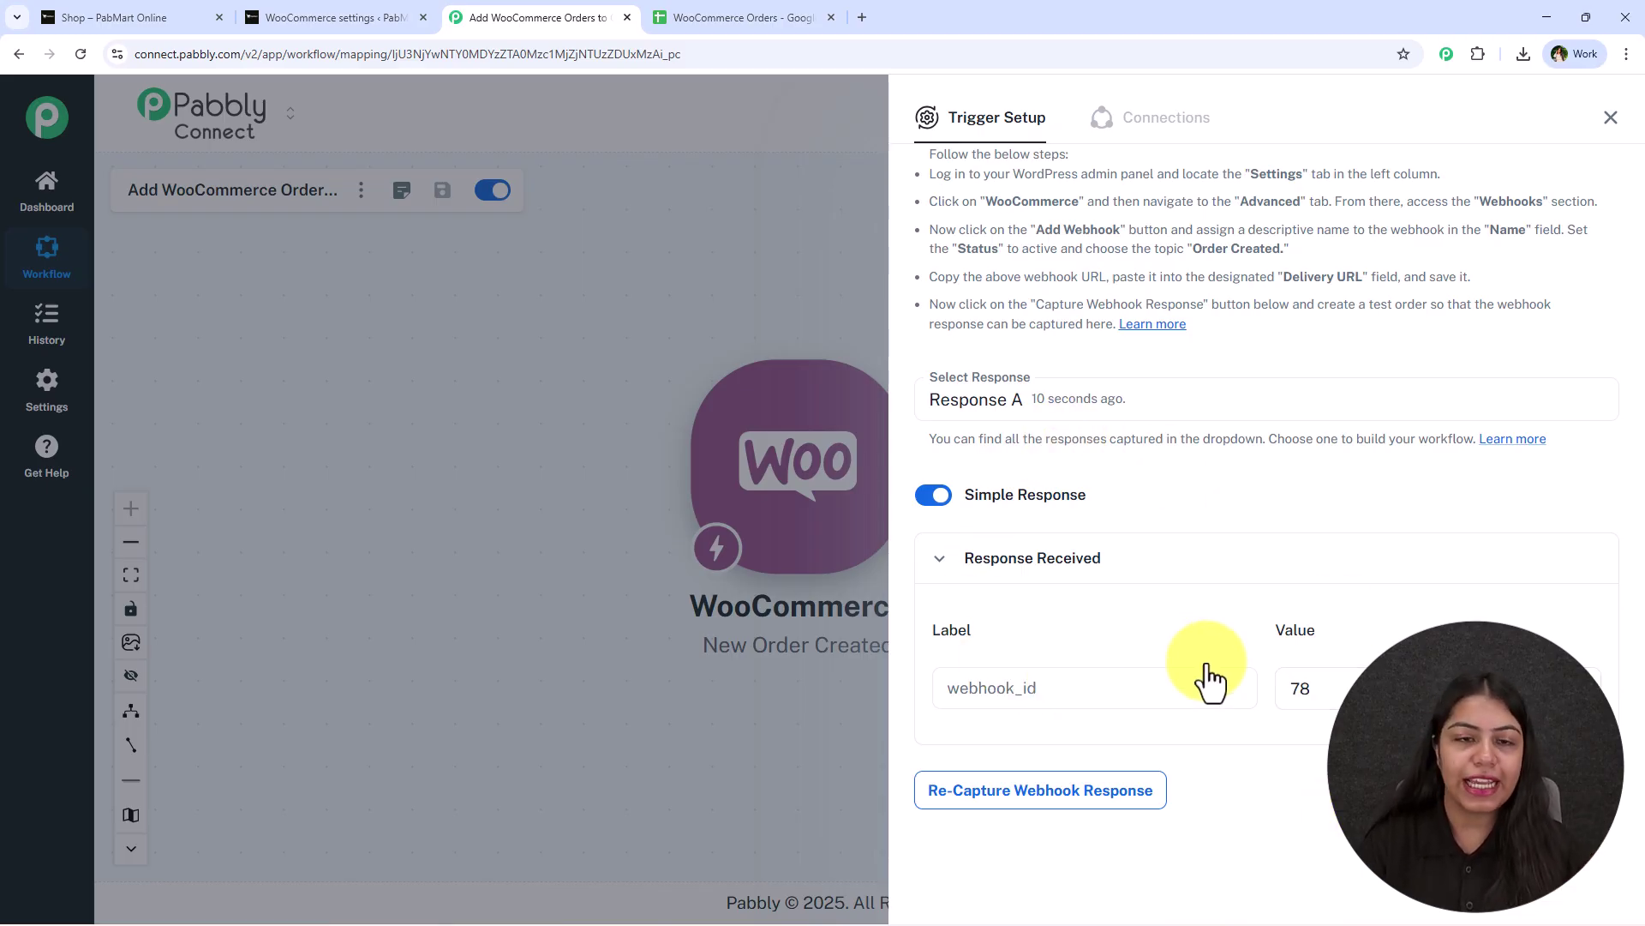
{"action": "scroll", "coordinate": [1200, 599], "scroll_direction": "up", "scroll_amount": 3}
{"action": "scroll", "coordinate": [1200, 599], "scroll_direction": "down", "scroll_amount": 3}
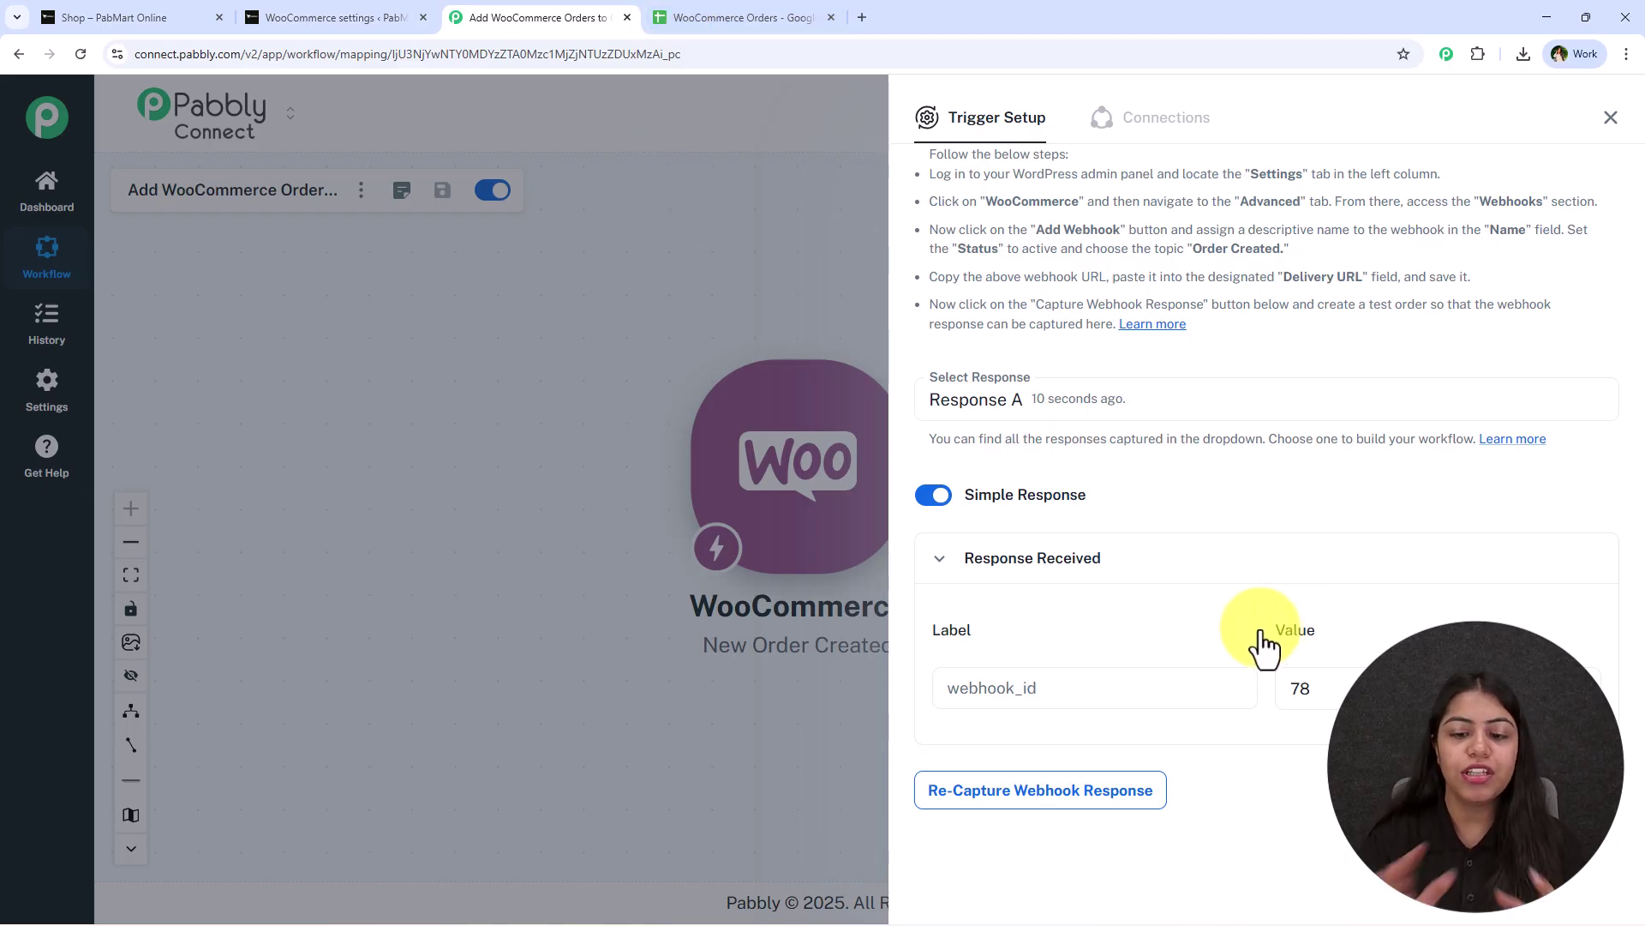
{"action": "left_click", "coordinate": [1093, 788]}
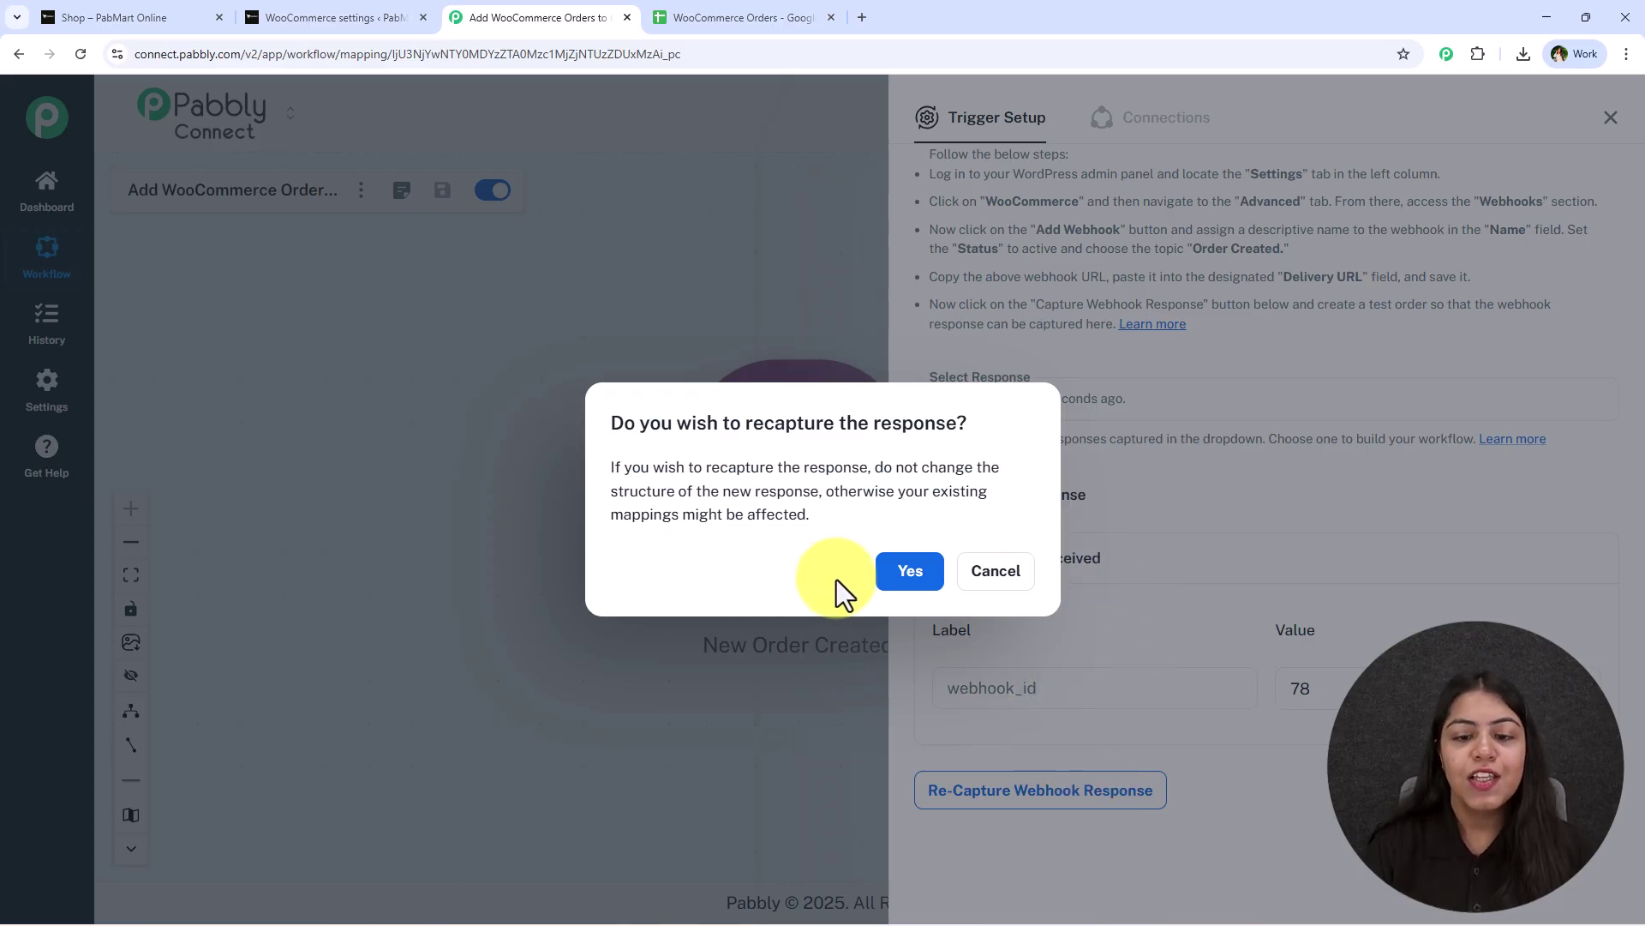
{"action": "left_click", "coordinate": [892, 589]}
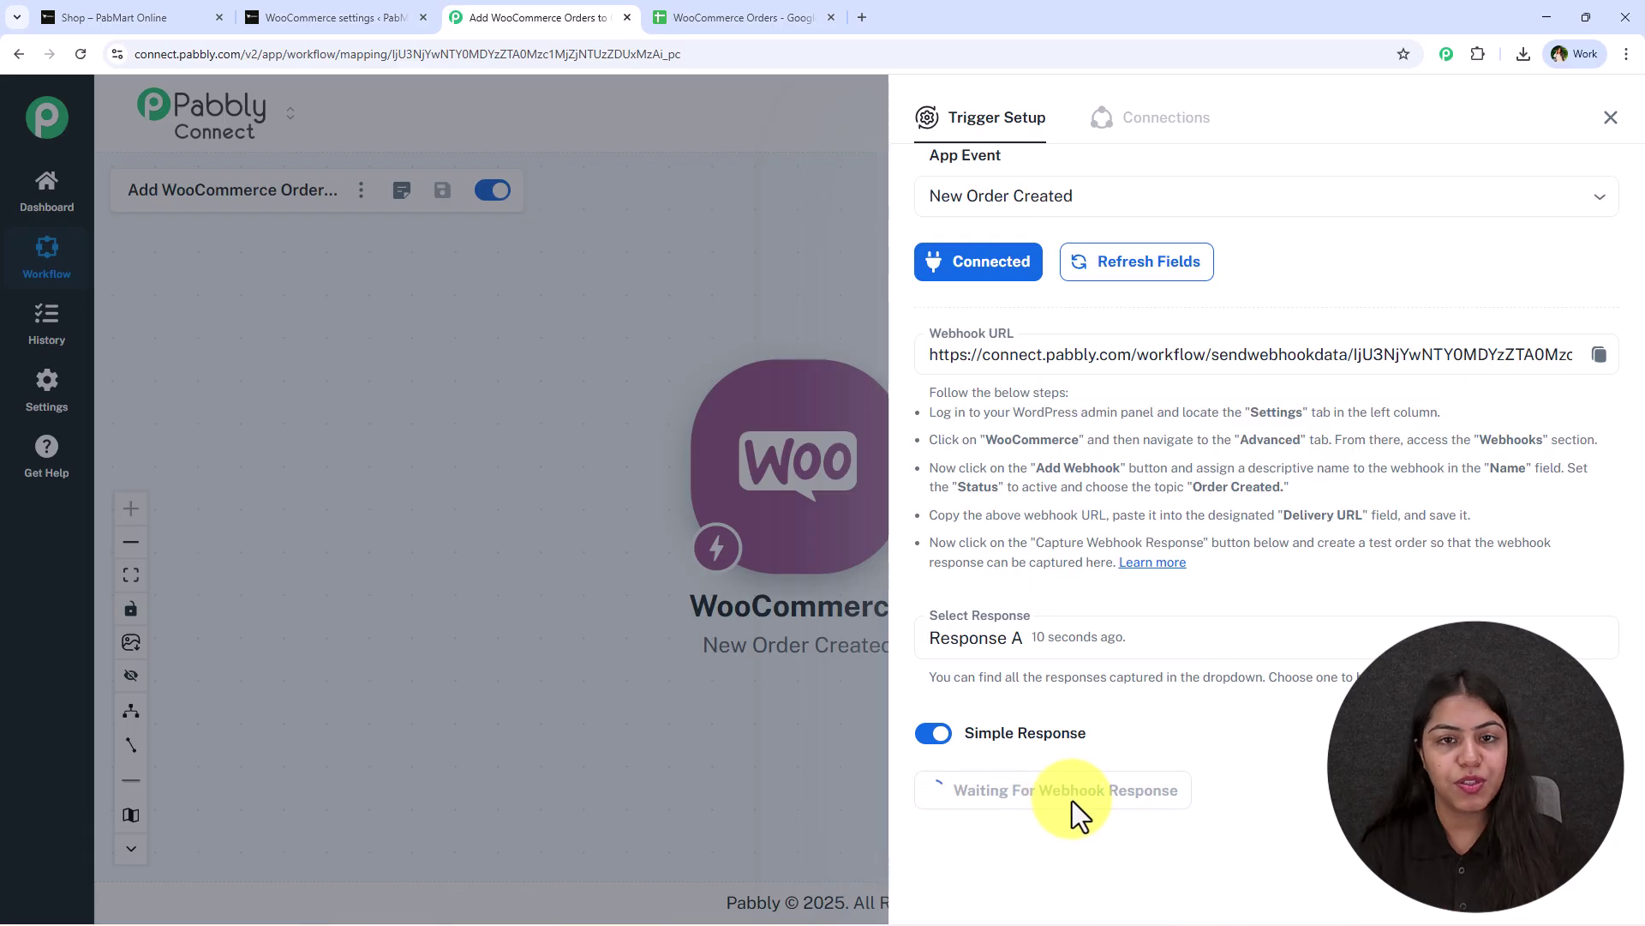
Add one RadiantGlow Vitamin C Serum (₹2,000) to the cart and open the cart.
{"action": "left_click", "coordinate": [197, 15]}
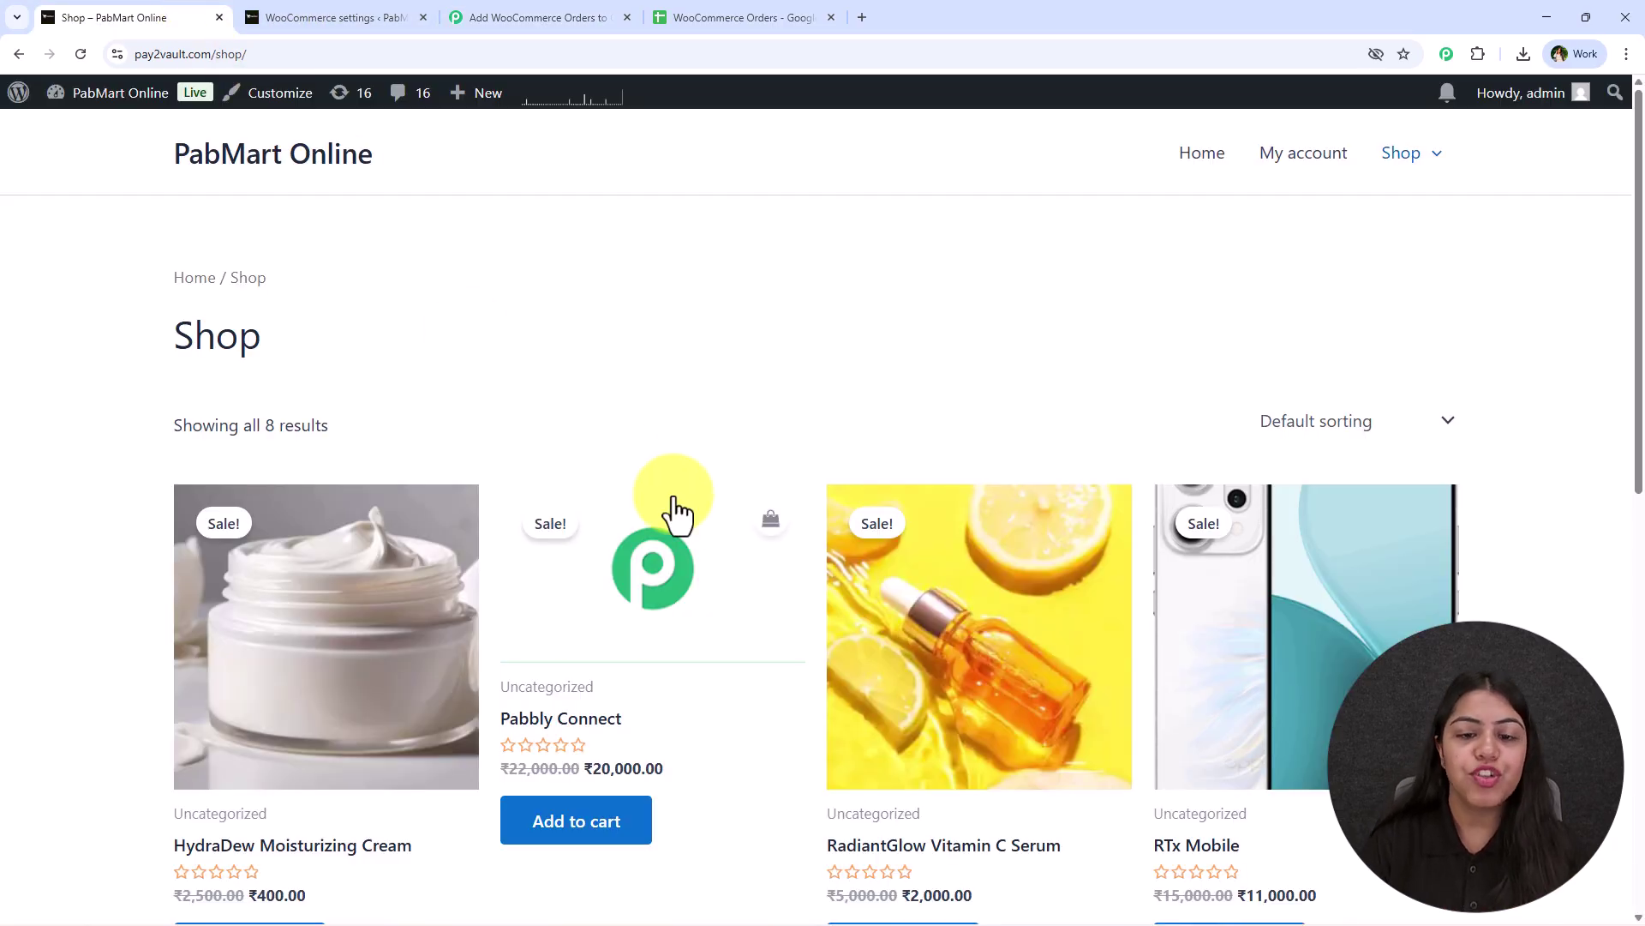
{"action": "left_click", "coordinate": [606, 16]}
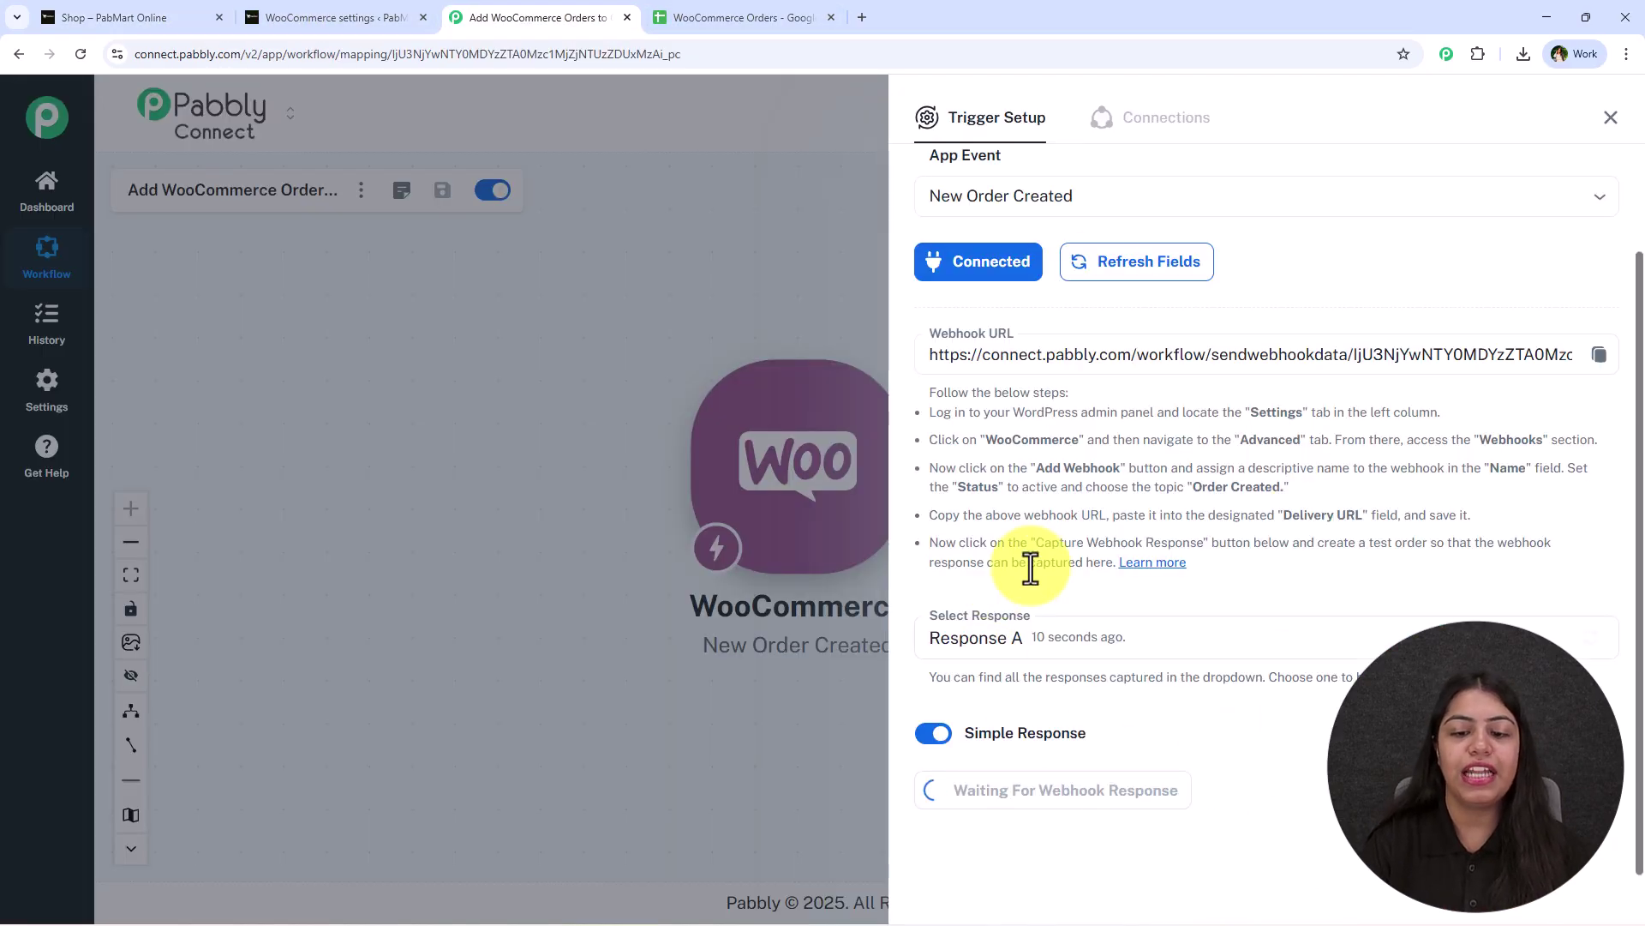
{"action": "left_click", "coordinate": [185, 15]}
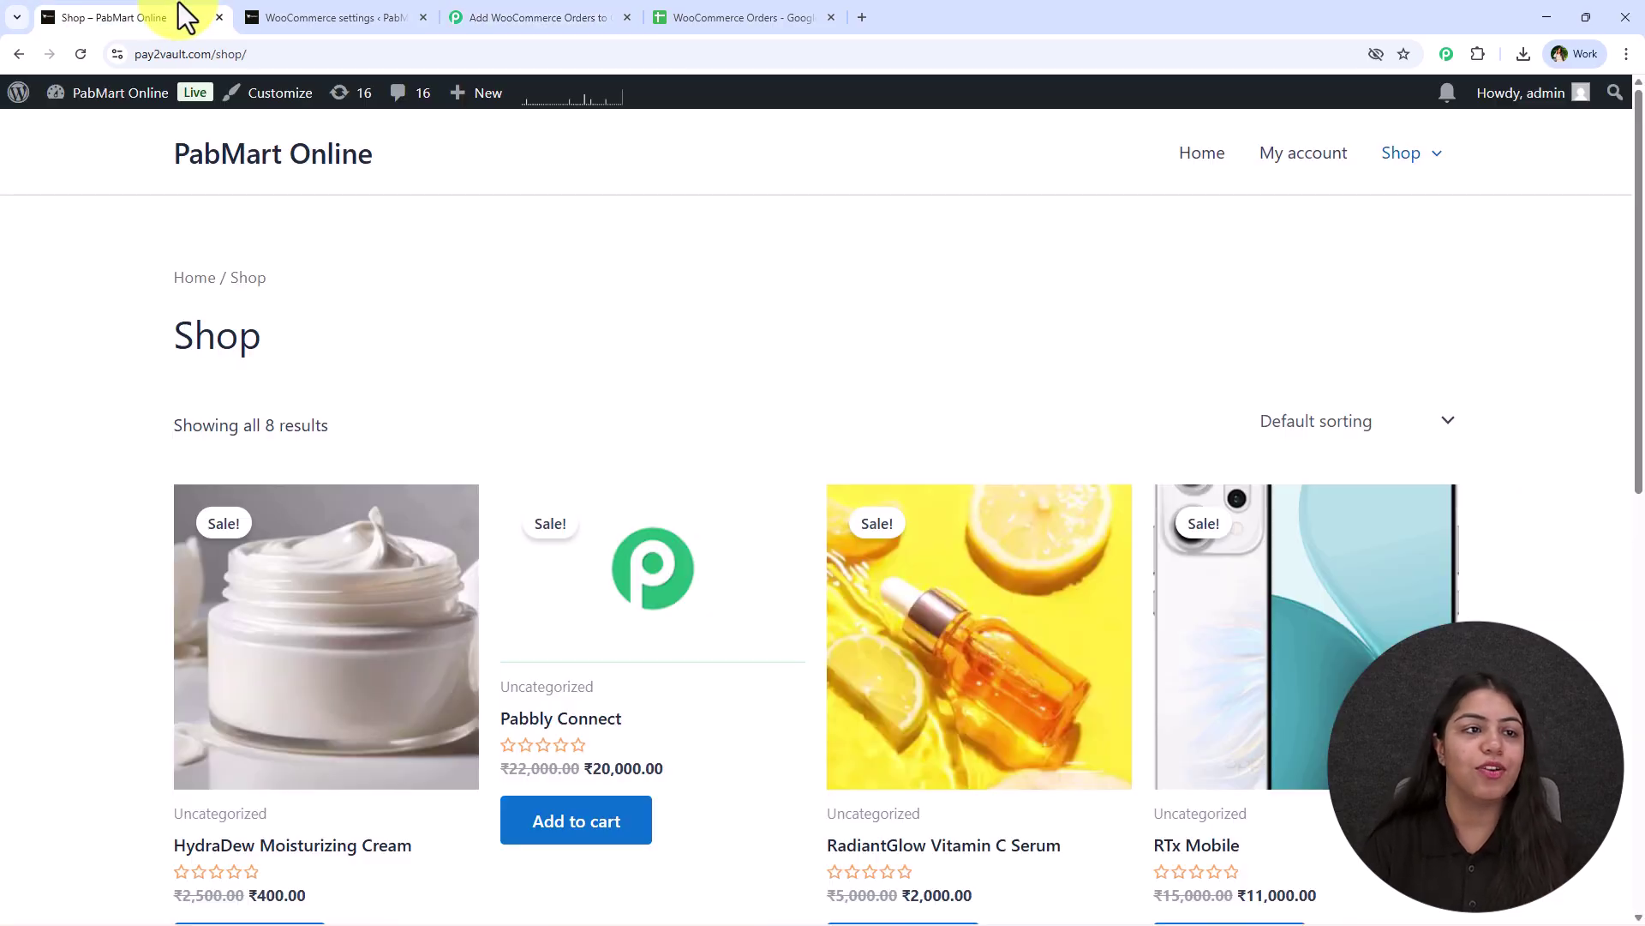
{"action": "scroll", "coordinate": [404, 360], "scroll_direction": "down", "scroll_amount": 5}
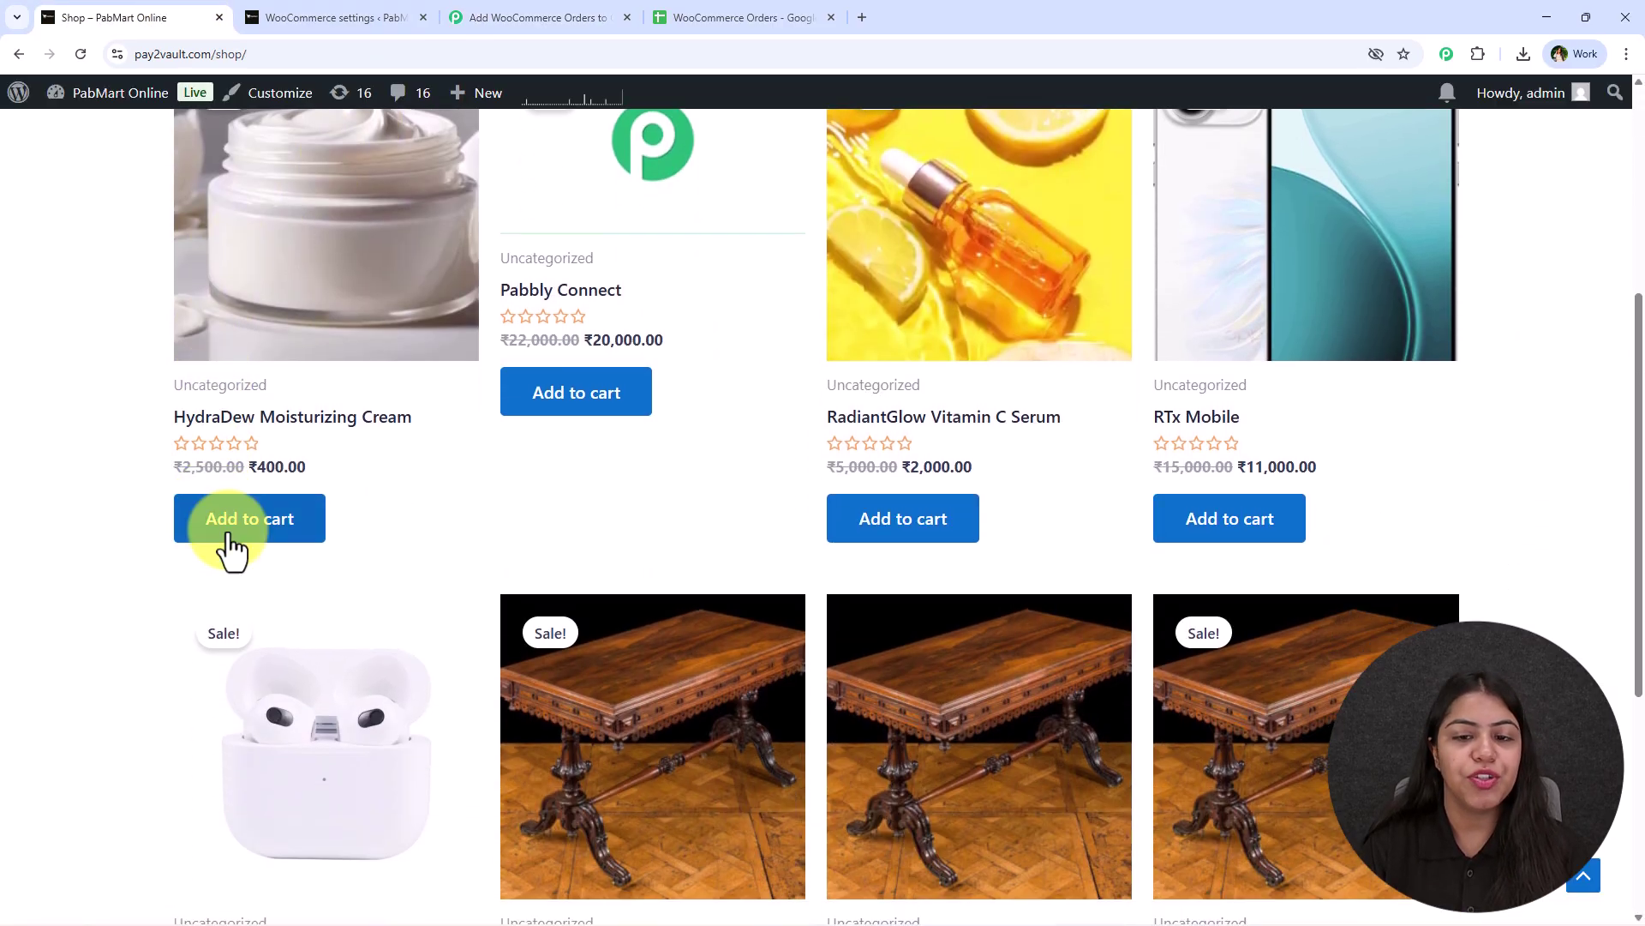
{"action": "scroll", "coordinate": [232, 548], "scroll_direction": "up", "scroll_amount": 3}
{"action": "left_click", "coordinate": [926, 790]}
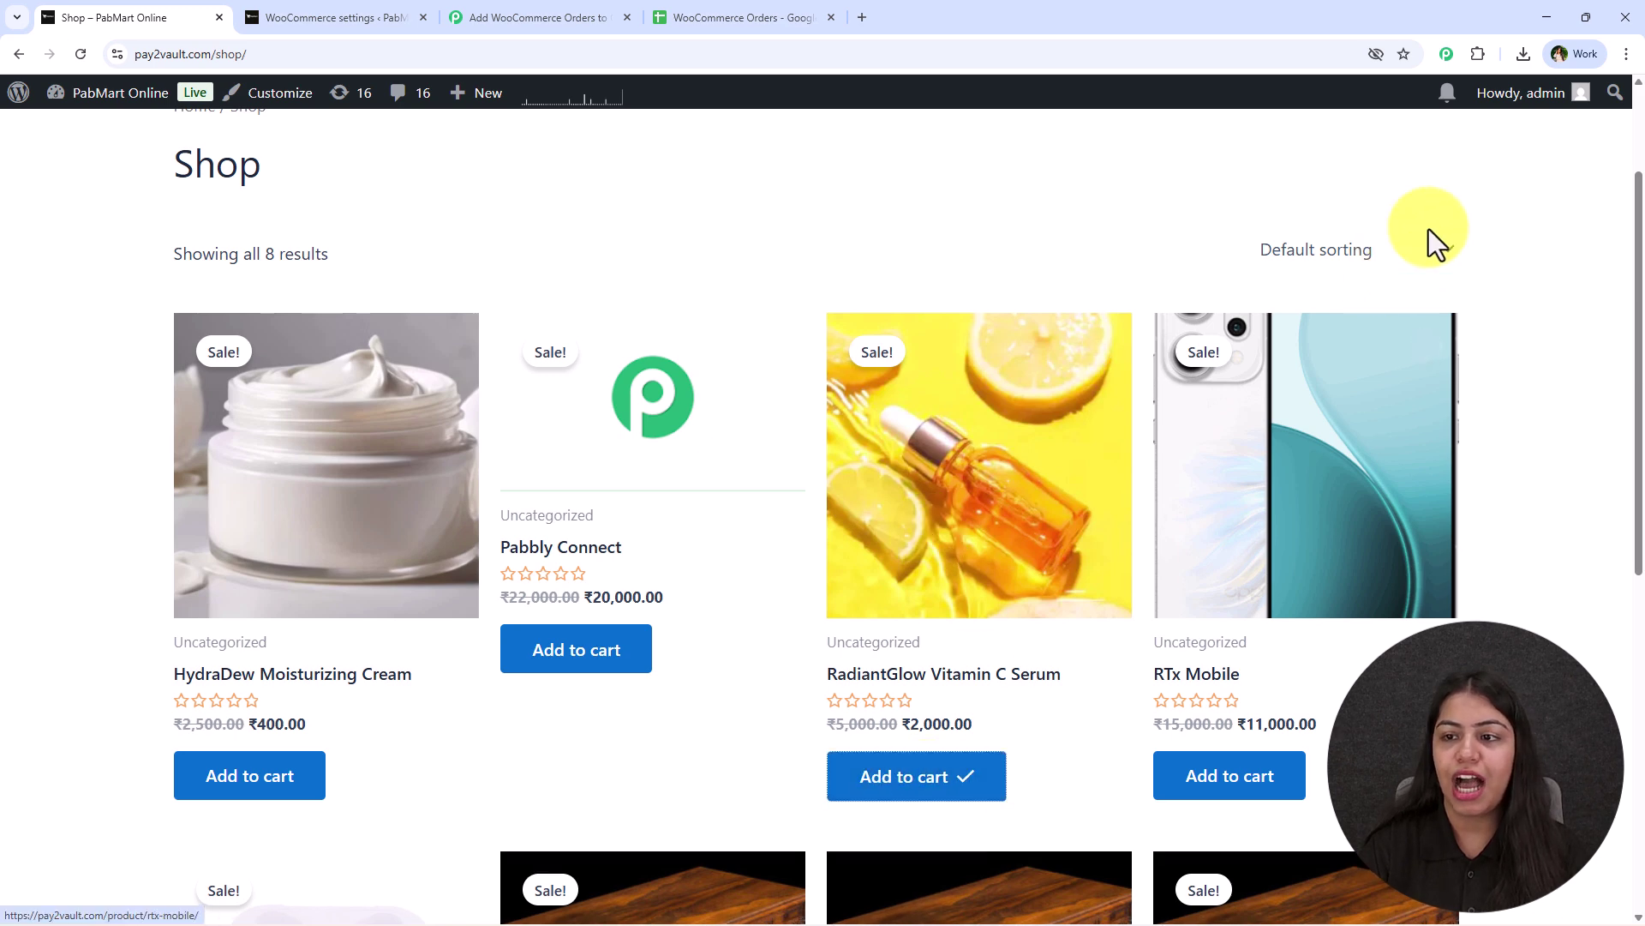
{"action": "scroll", "coordinate": [1414, 268], "scroll_direction": "up", "scroll_amount": 2}
{"action": "left_click", "coordinate": [1410, 251]}
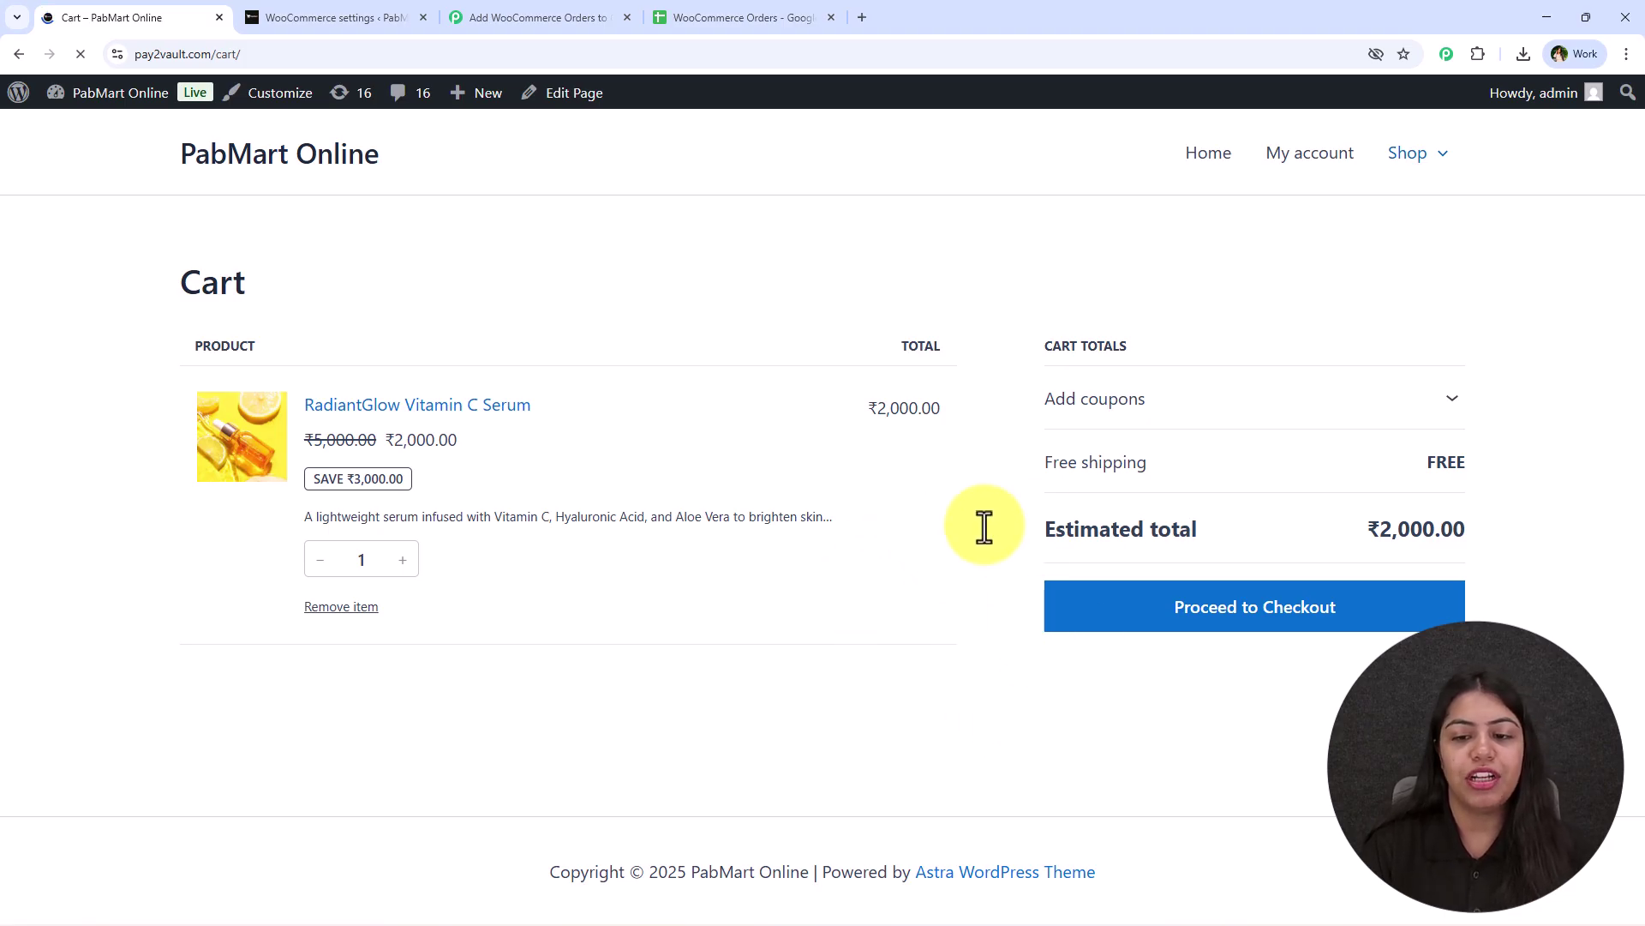
Check out and place the cash-on-delivery test order for the RadiantGlow Vitamin C Serum.
{"action": "left_click", "coordinate": [1239, 612]}
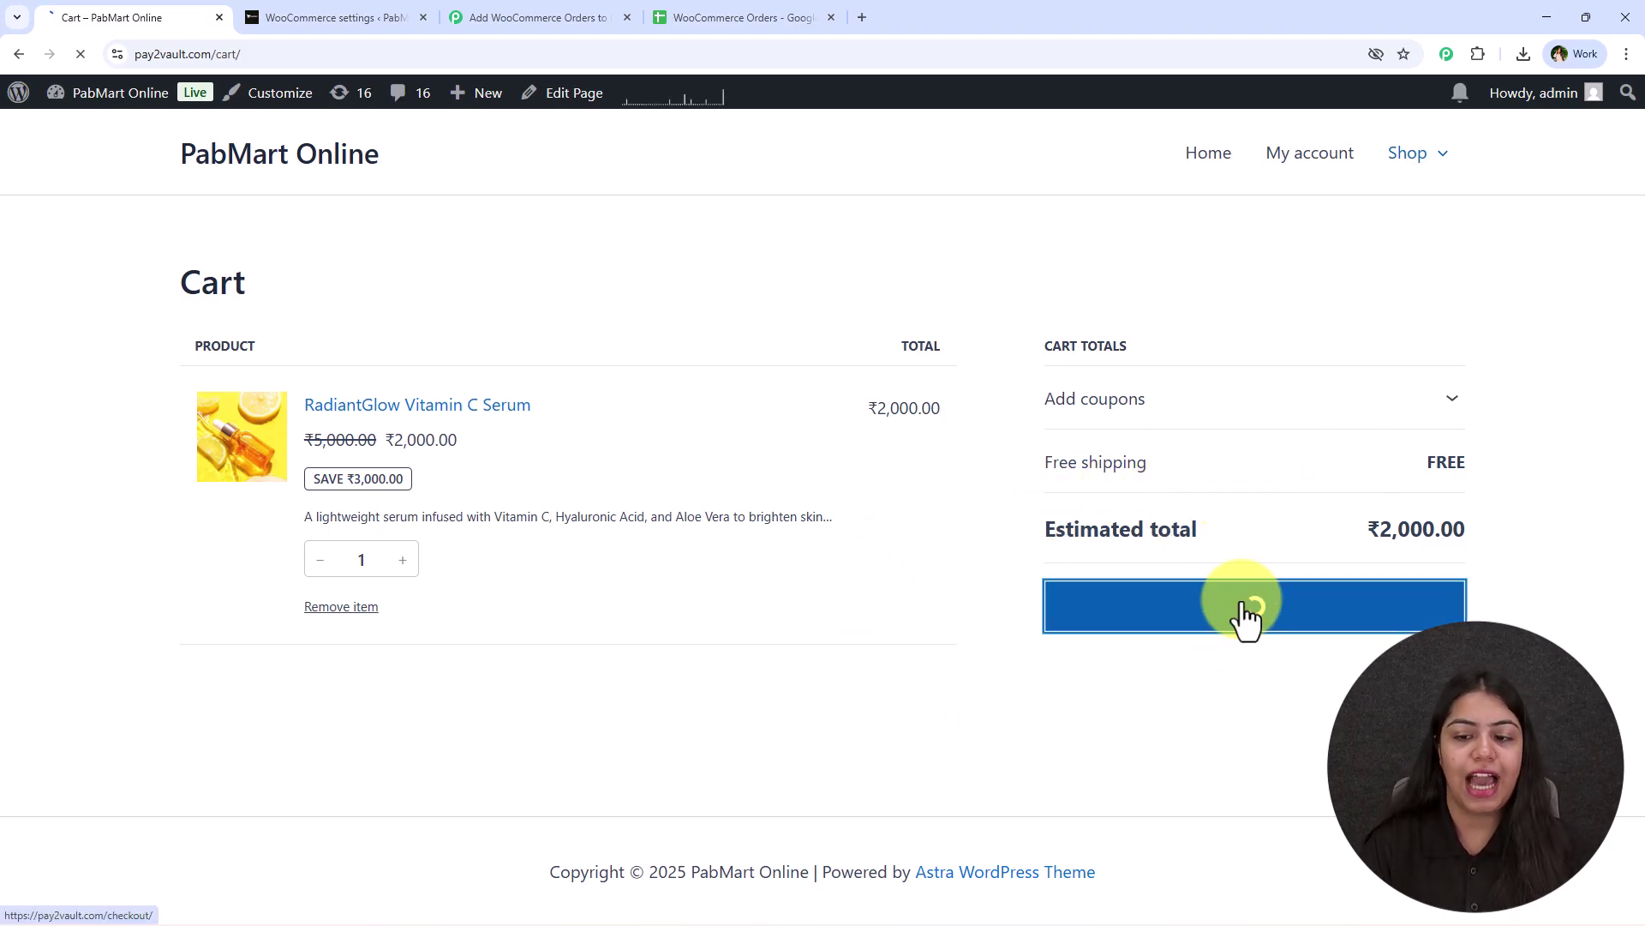
{"action": "scroll", "coordinate": [176, 467], "scroll_direction": "down", "scroll_amount": 3}
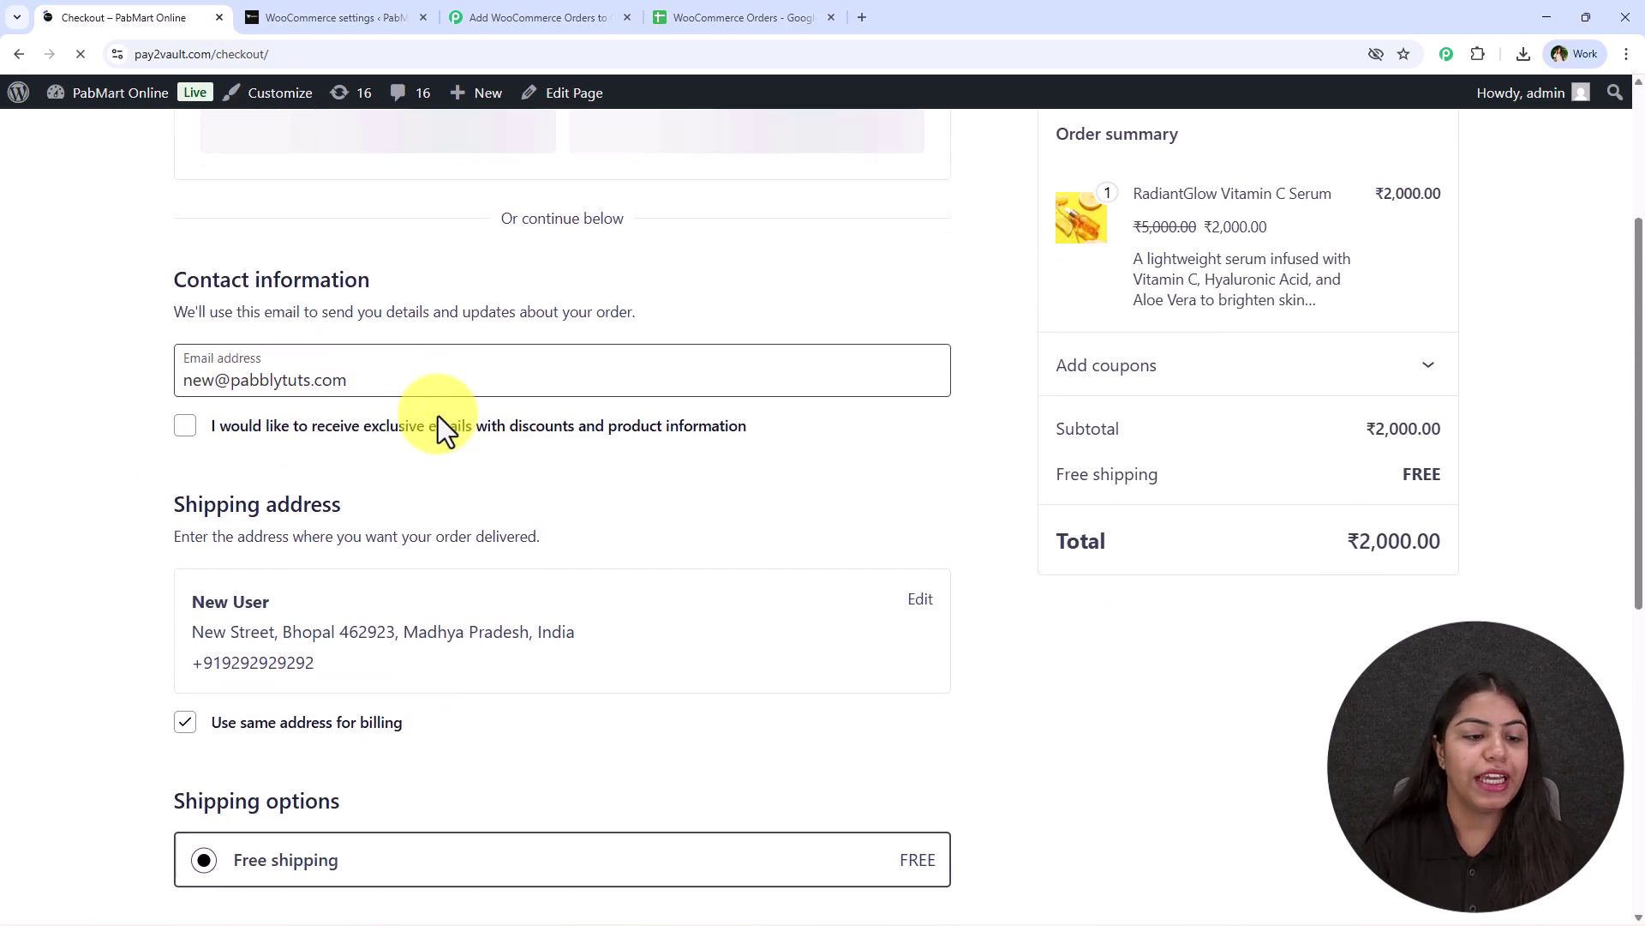
{"action": "scroll", "coordinate": [424, 420], "scroll_direction": "down", "scroll_amount": 1}
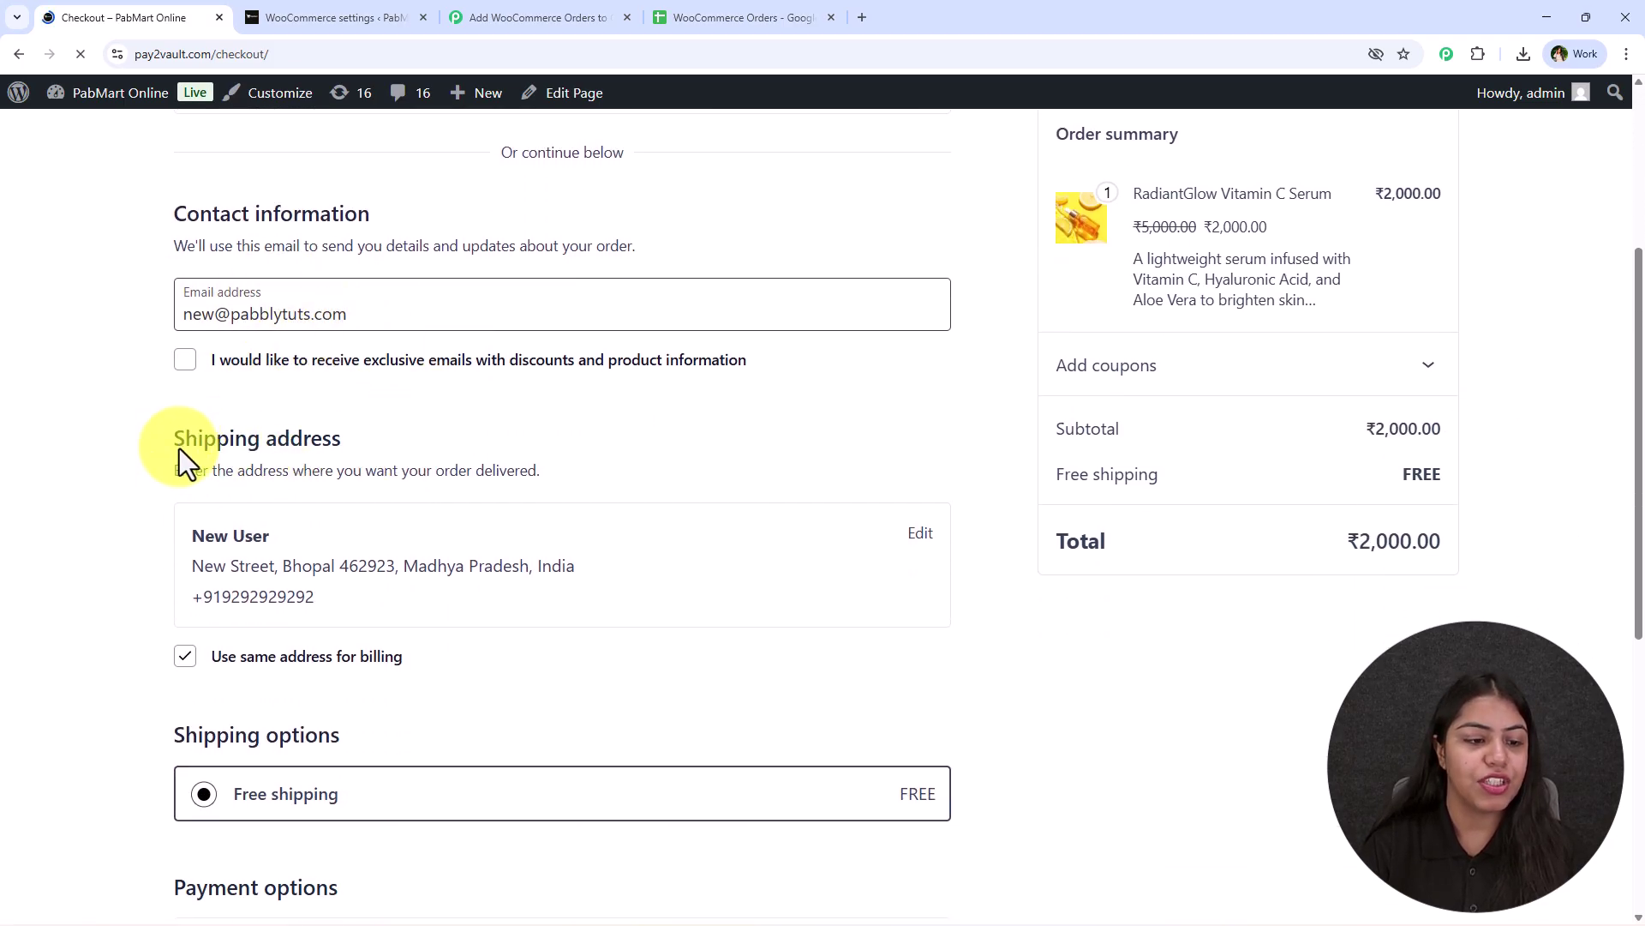
{"action": "scroll", "coordinate": [455, 536], "scroll_direction": "down", "scroll_amount": 4}
{"action": "scroll", "coordinate": [381, 386], "scroll_direction": "up", "scroll_amount": 5}
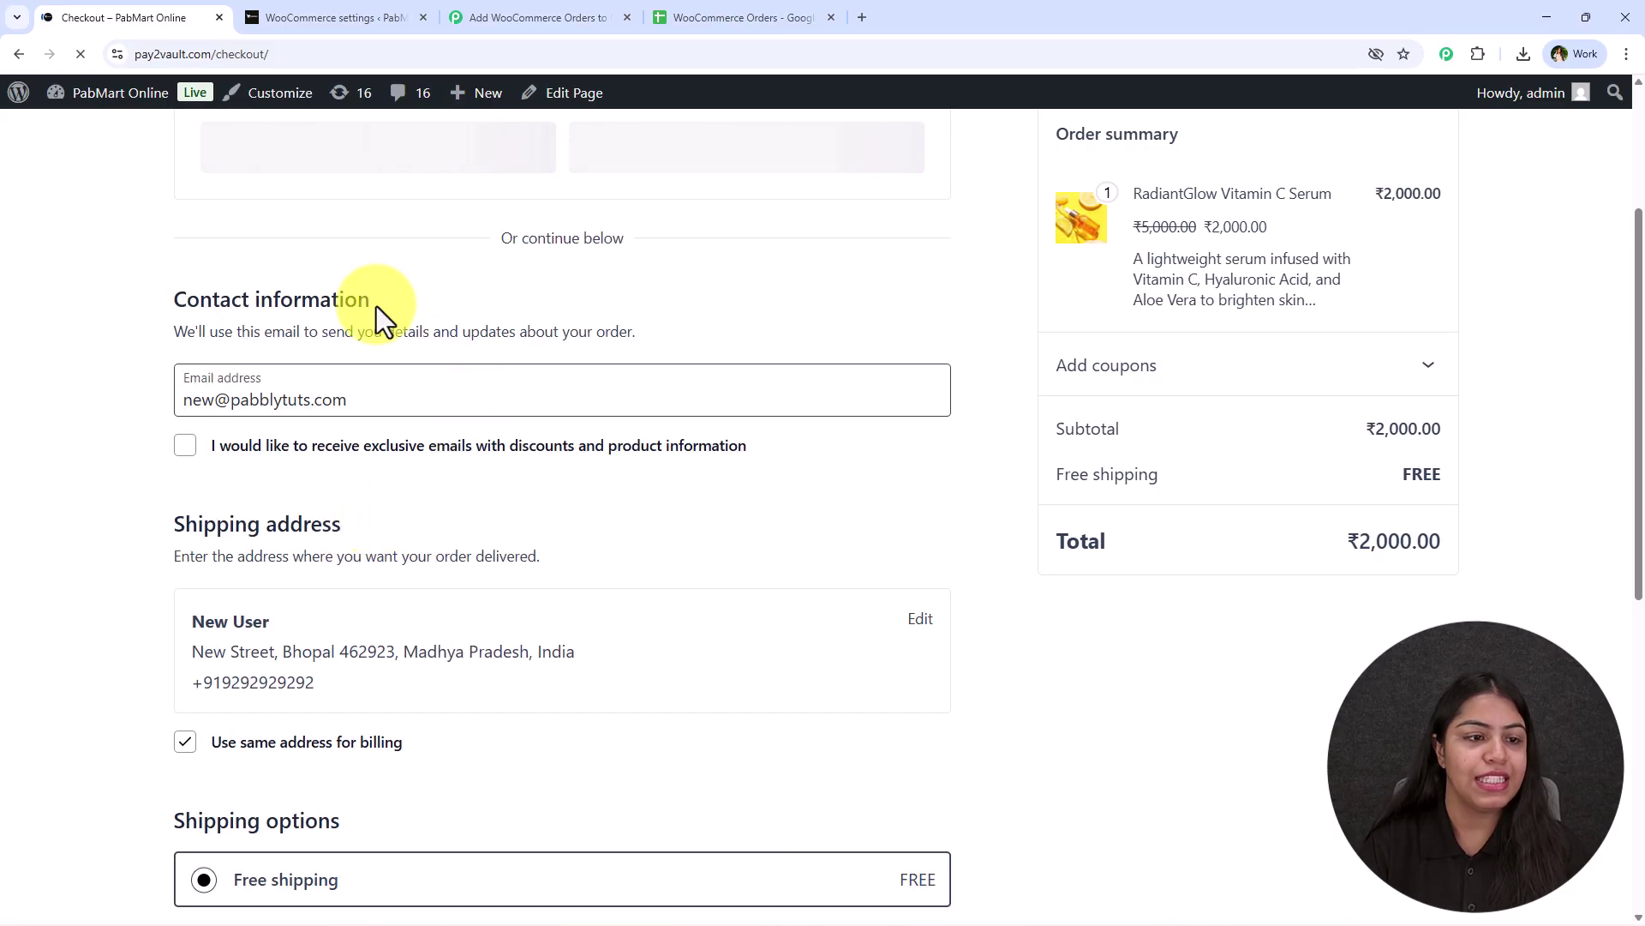
{"action": "scroll", "coordinate": [228, 476], "scroll_direction": "down", "scroll_amount": 4}
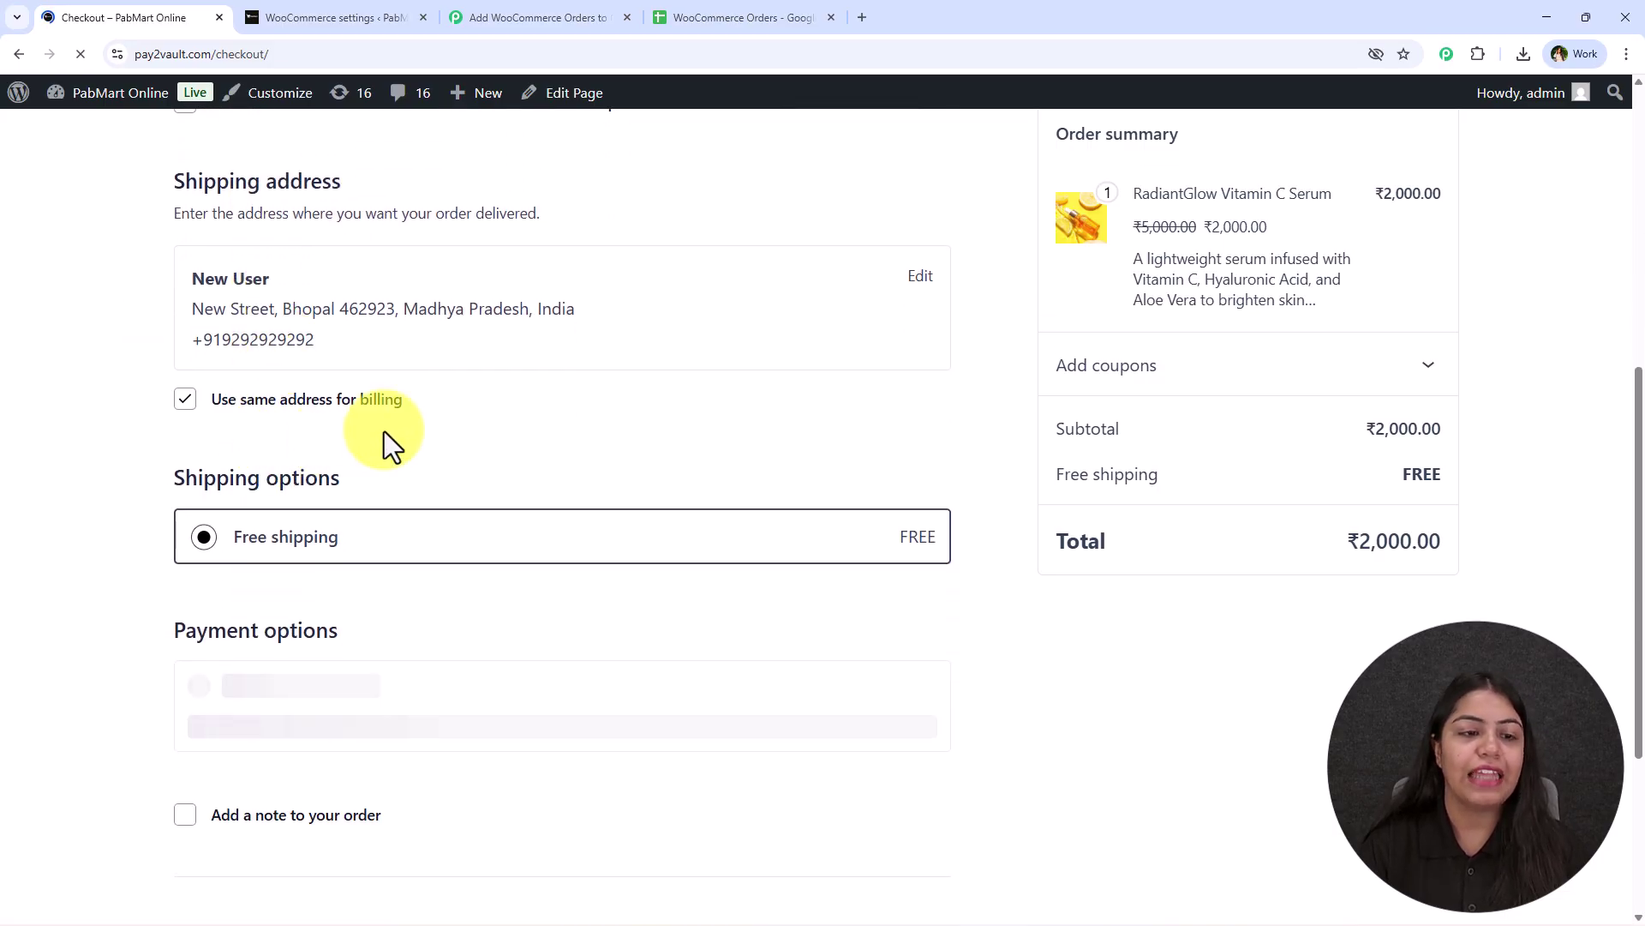
{"action": "scroll", "coordinate": [356, 467], "scroll_direction": "down", "scroll_amount": 2}
{"action": "scroll", "coordinate": [540, 489], "scroll_direction": "up", "scroll_amount": 2}
{"action": "scroll", "coordinate": [439, 465], "scroll_direction": "down", "scroll_amount": 2}
{"action": "scroll", "coordinate": [437, 464], "scroll_direction": "down", "scroll_amount": 1}
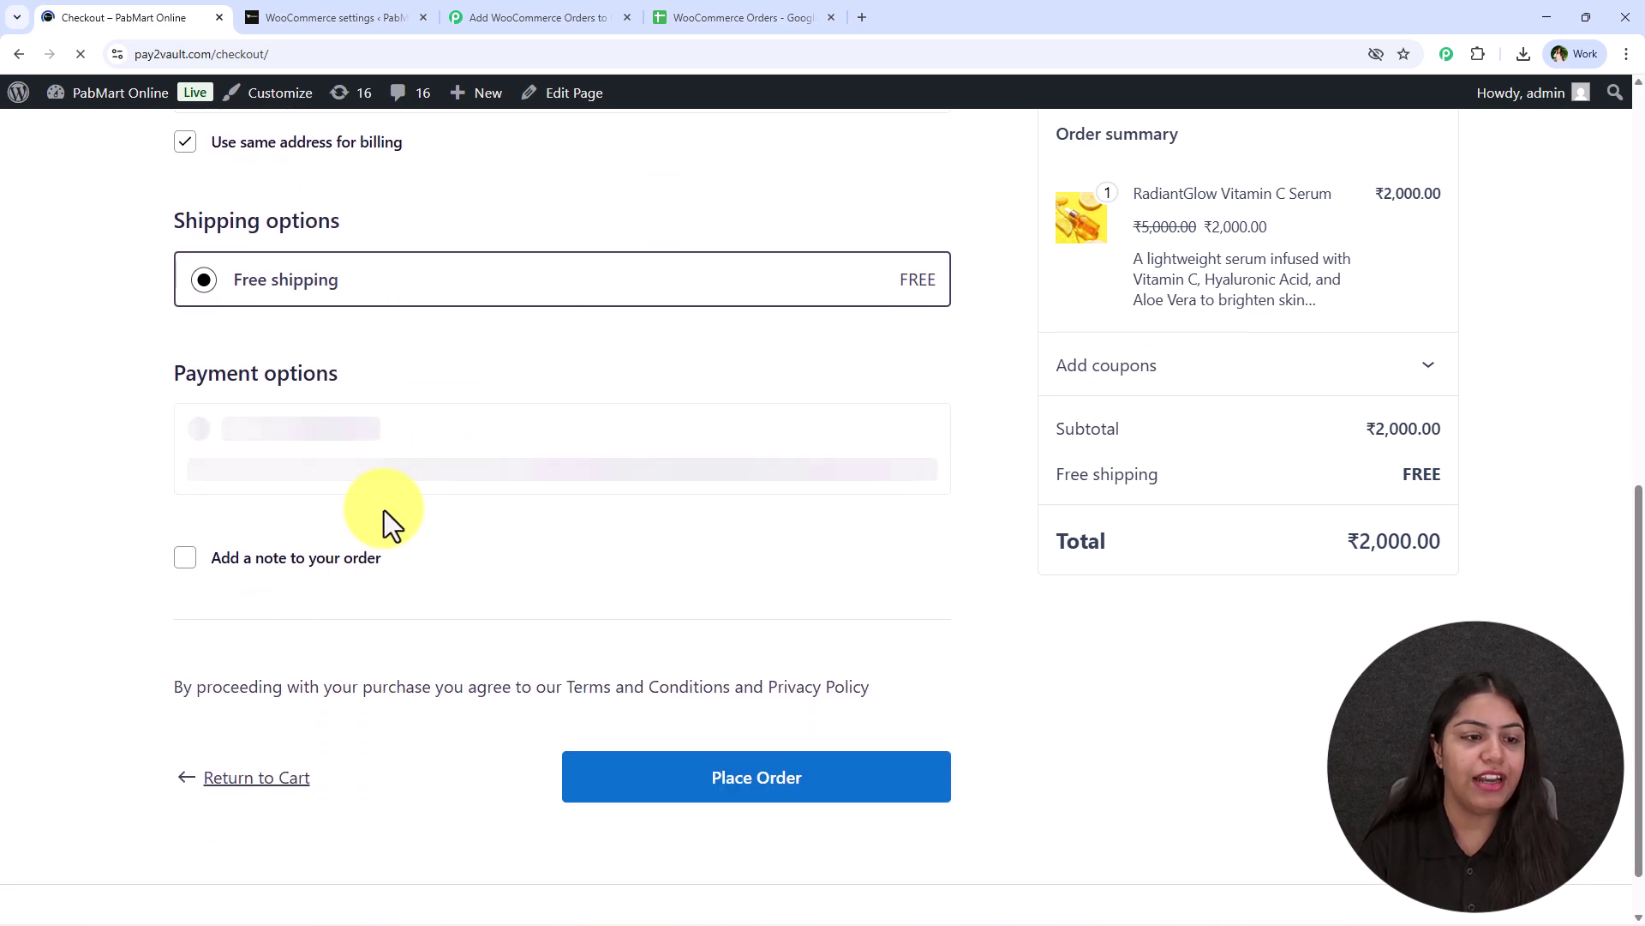
{"action": "scroll", "coordinate": [347, 387], "scroll_direction": "up", "scroll_amount": 7}
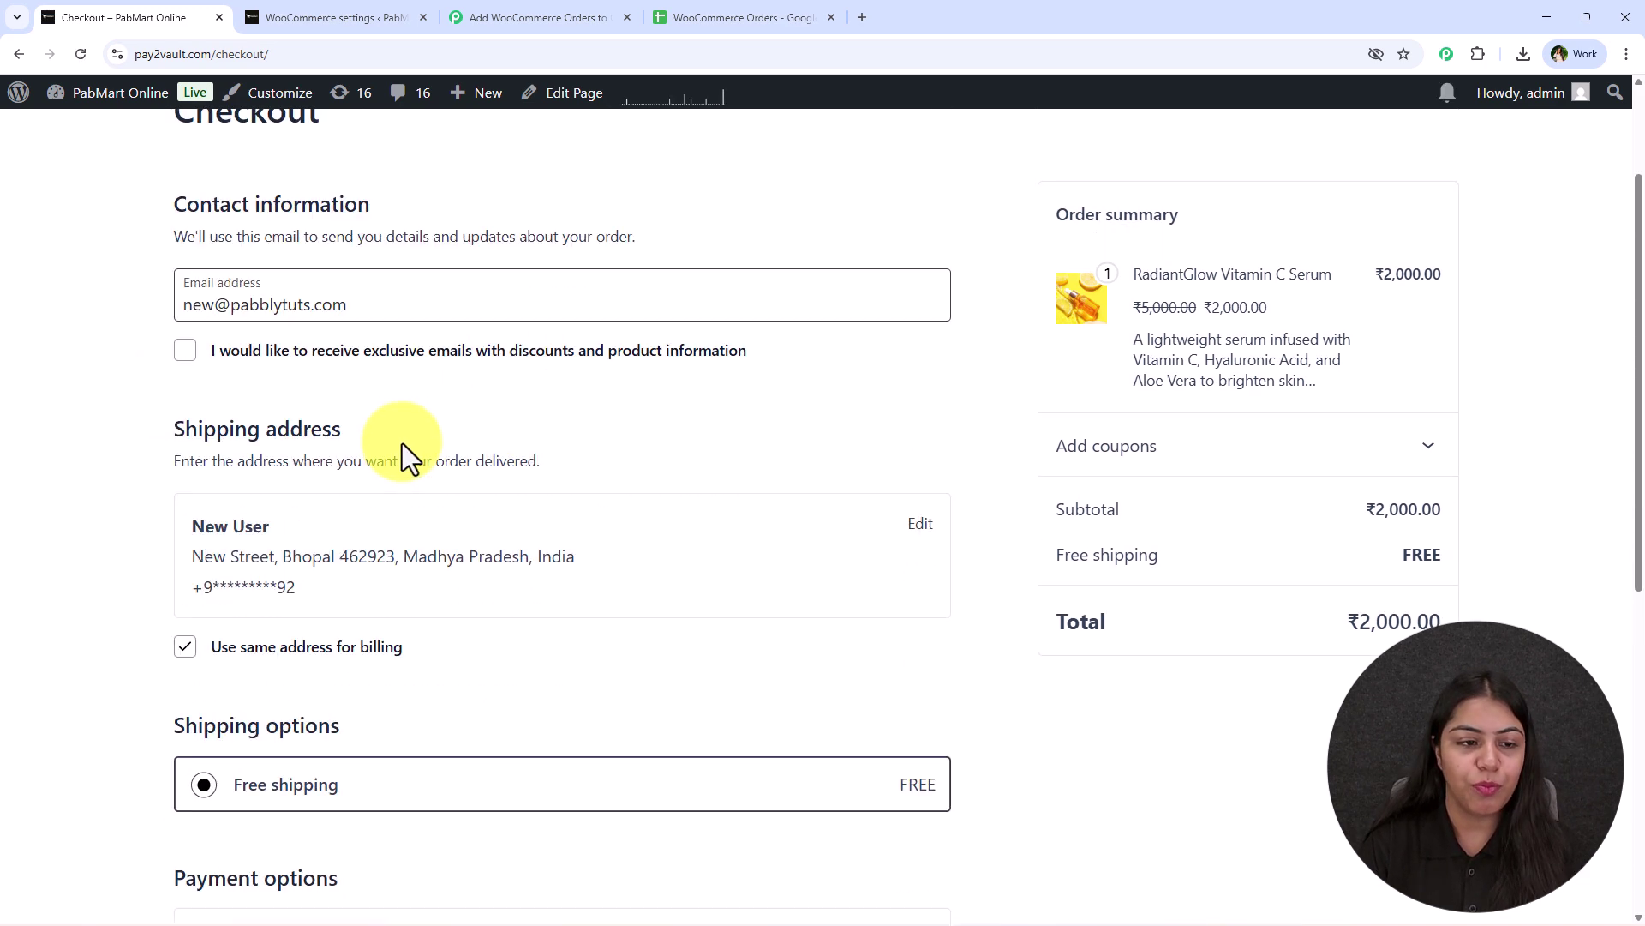
{"action": "scroll", "coordinate": [403, 444], "scroll_direction": "down", "scroll_amount": 8}
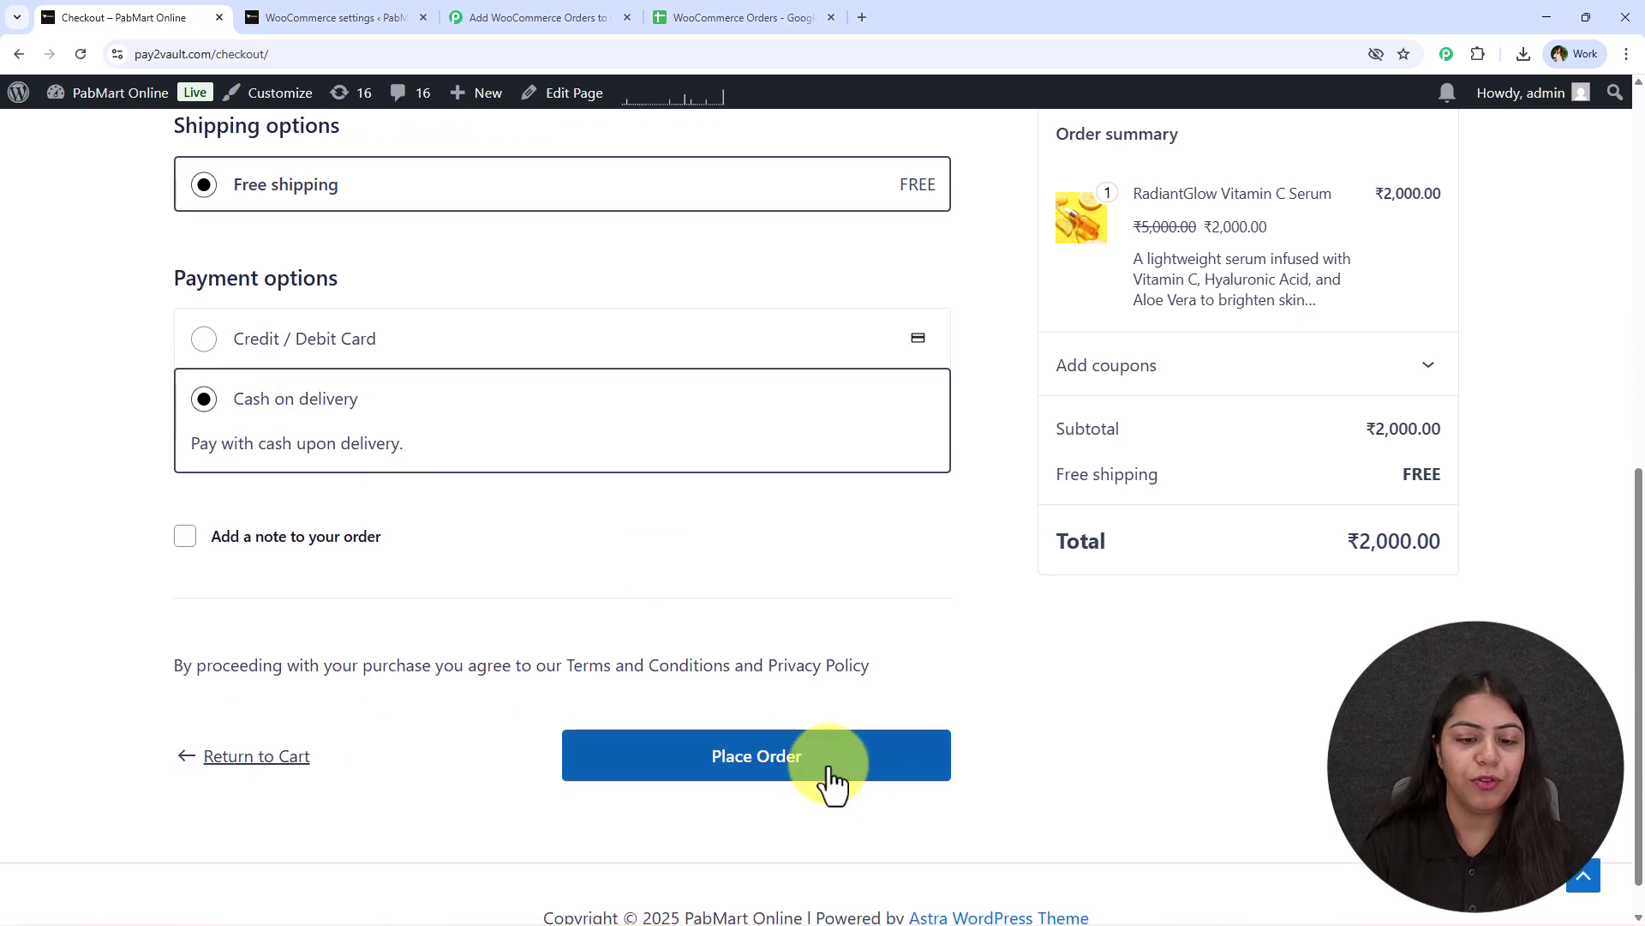
{"action": "left_click", "coordinate": [768, 747]}
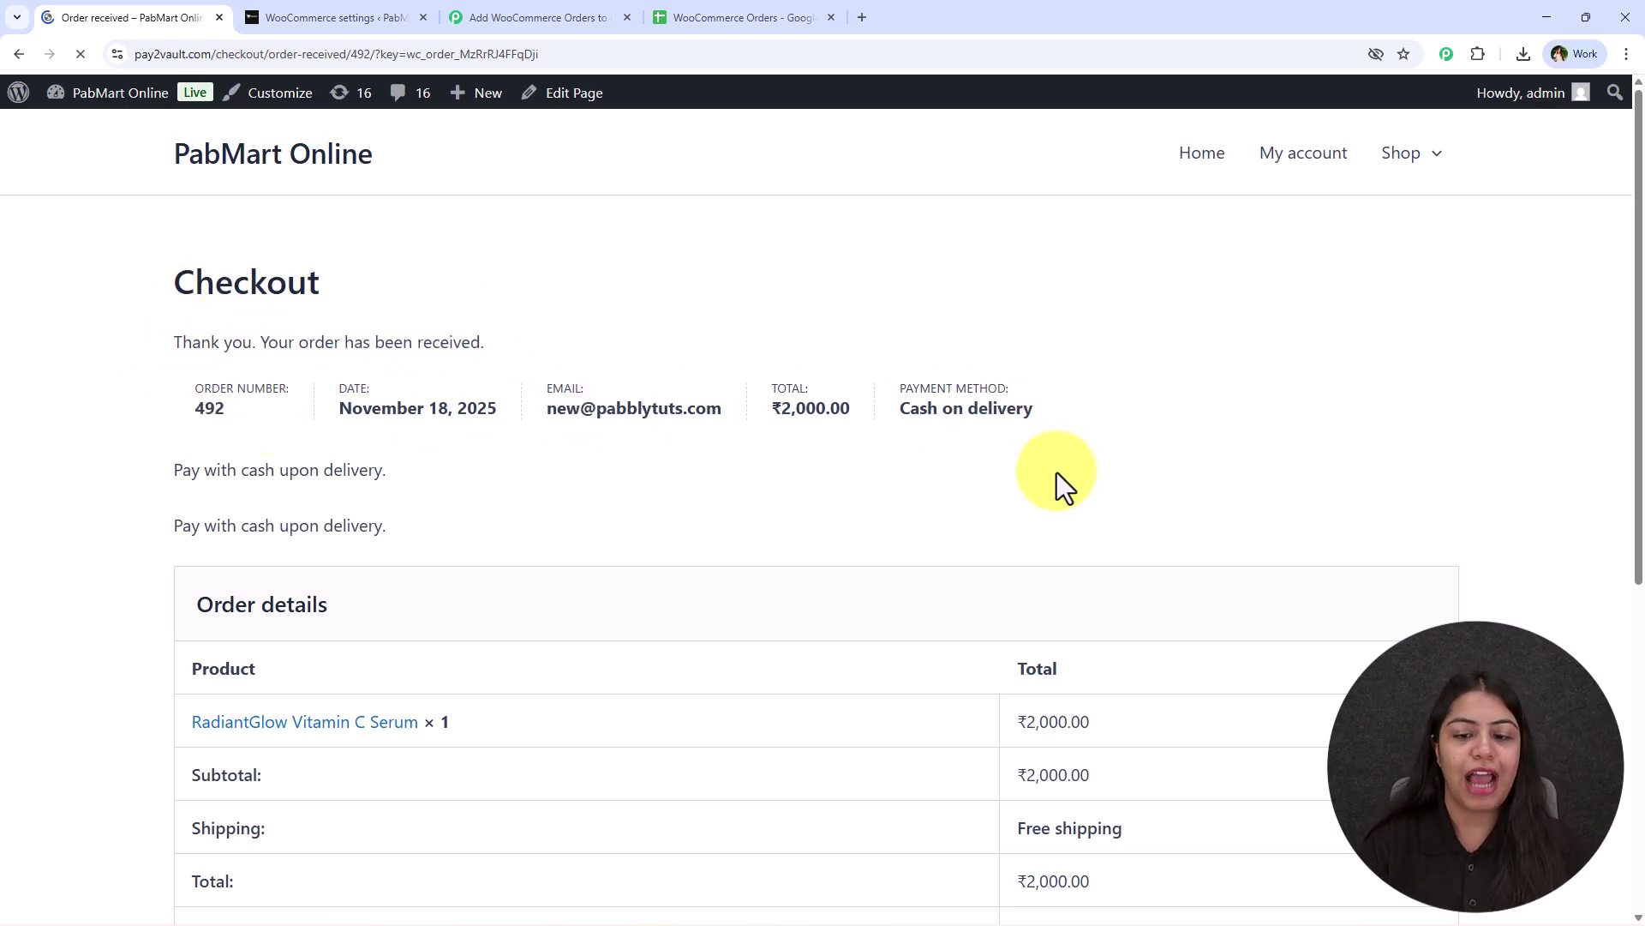
Review the ₹2,000 order-received confirmation page.
{"action": "scroll", "coordinate": [1032, 521], "scroll_direction": "down", "scroll_amount": 3}
{"action": "scroll", "coordinate": [820, 712], "scroll_direction": "up", "scroll_amount": 1}
{"action": "scroll", "coordinate": [807, 697], "scroll_direction": "down", "scroll_amount": 5}
{"action": "scroll", "coordinate": [338, 634], "scroll_direction": "up", "scroll_amount": 6}
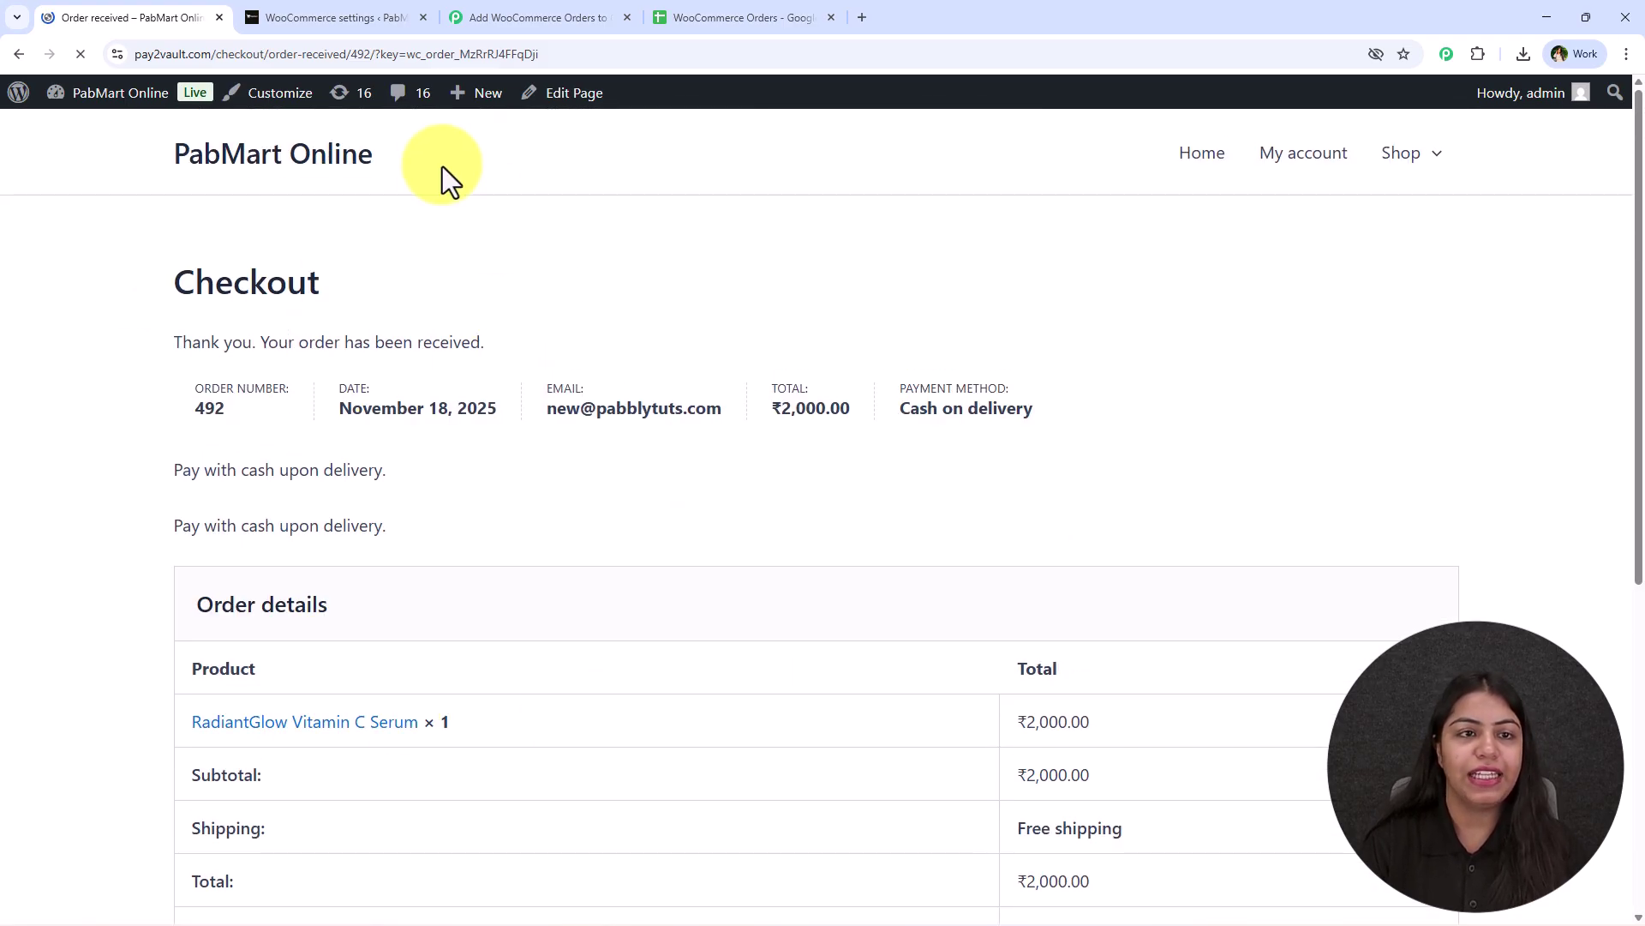
{"action": "left_click", "coordinate": [514, 12]}
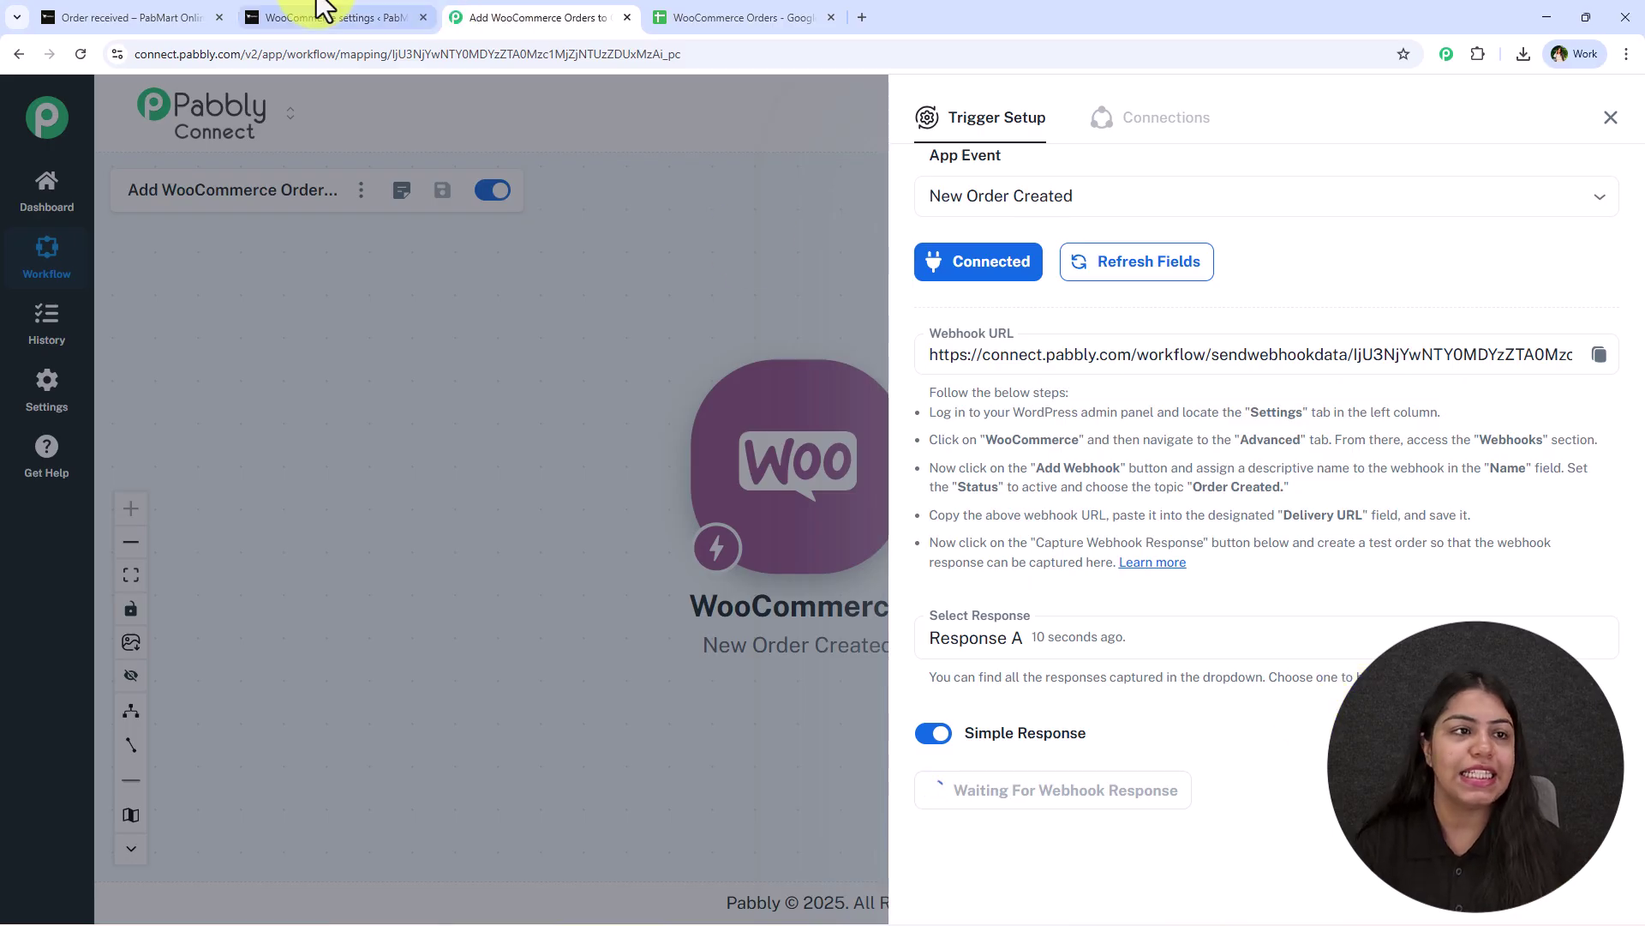
Review the RadiantGlow order's captured webhook fields, including shipping last name and phone, then close the trigger setup.
{"action": "left_click", "coordinate": [86, 17]}
{"action": "left_click", "coordinate": [522, 17]}
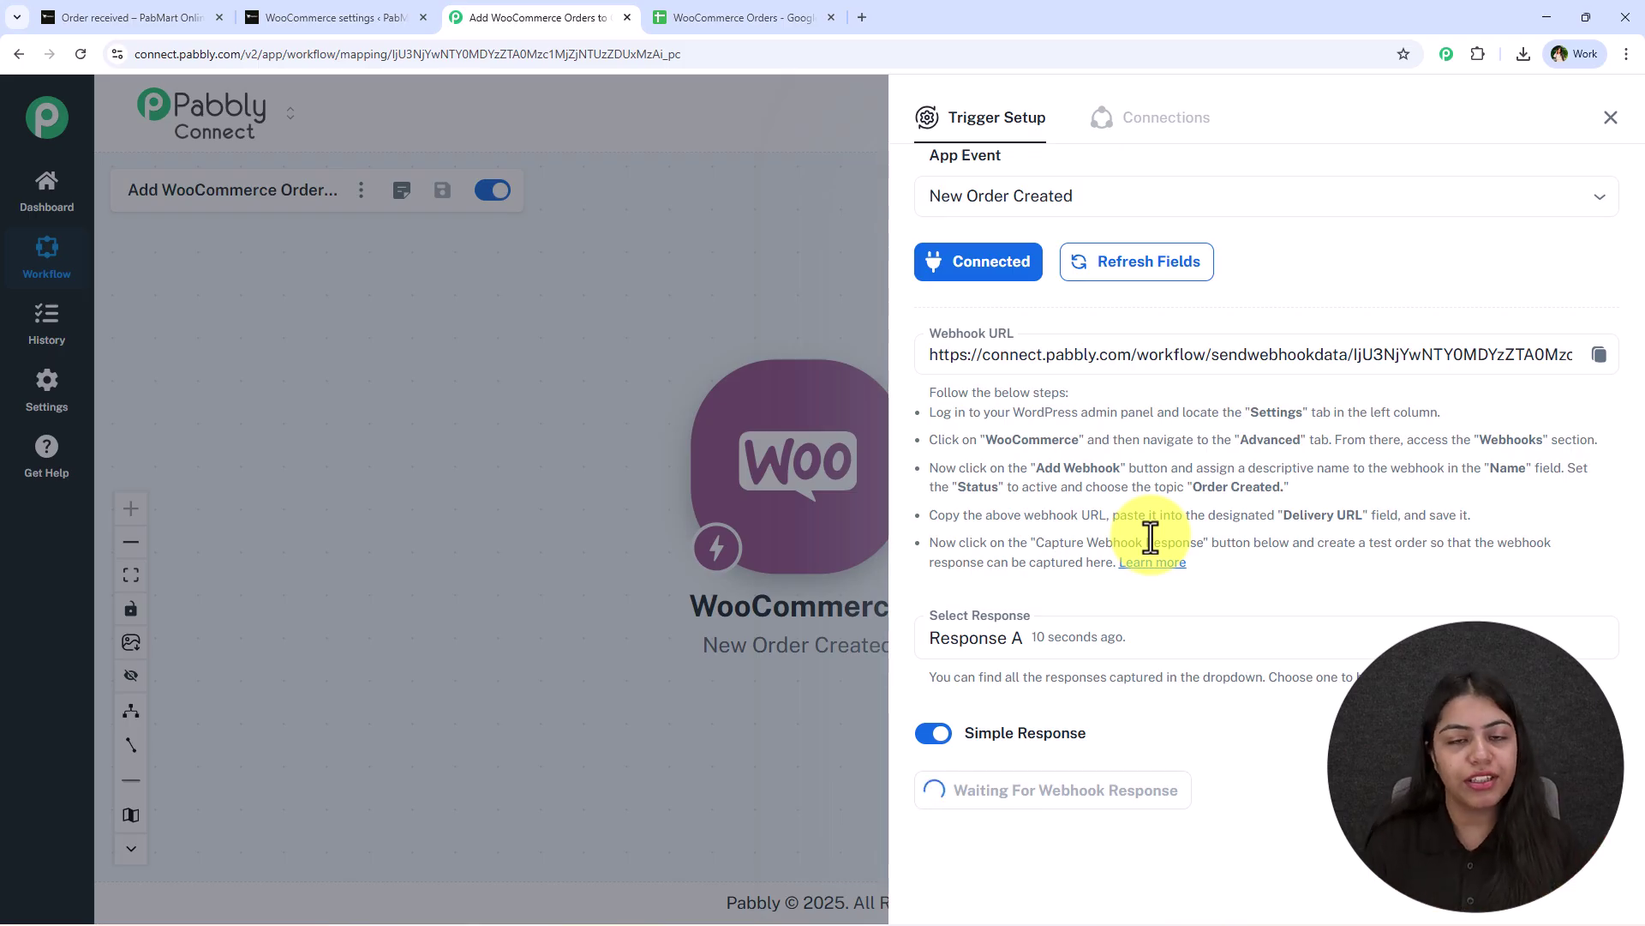
{"action": "scroll", "coordinate": [1150, 538], "scroll_direction": "down", "scroll_amount": 3}
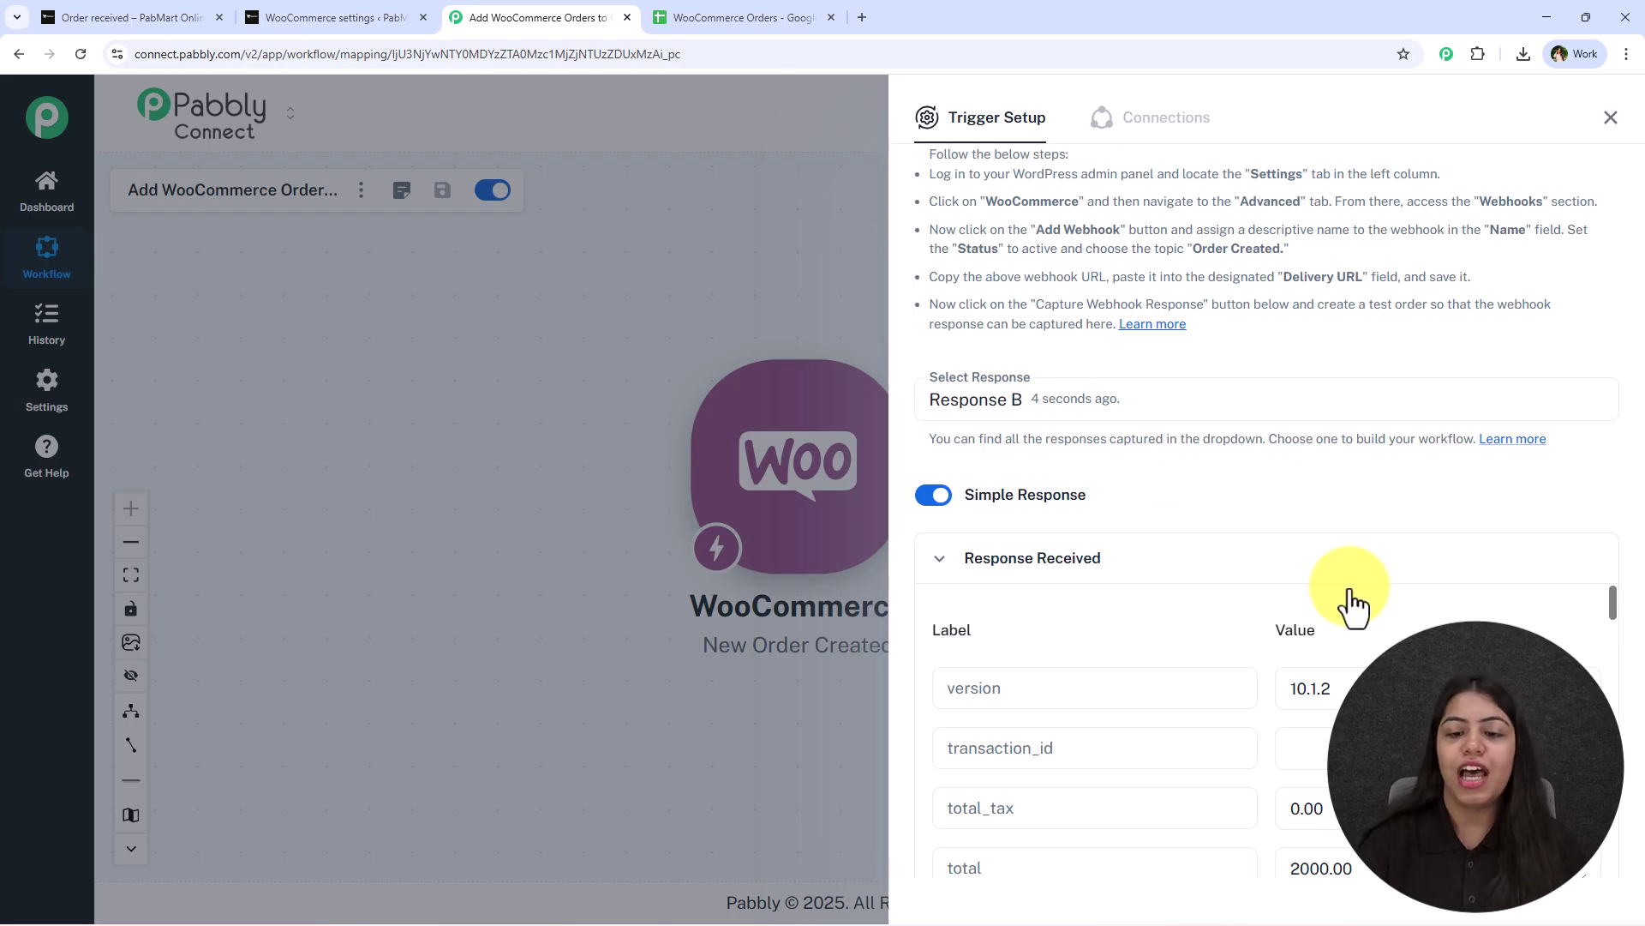
{"action": "scroll", "coordinate": [1252, 532], "scroll_direction": "down", "scroll_amount": 9}
{"action": "scroll", "coordinate": [1217, 591], "scroll_direction": "down", "scroll_amount": 3}
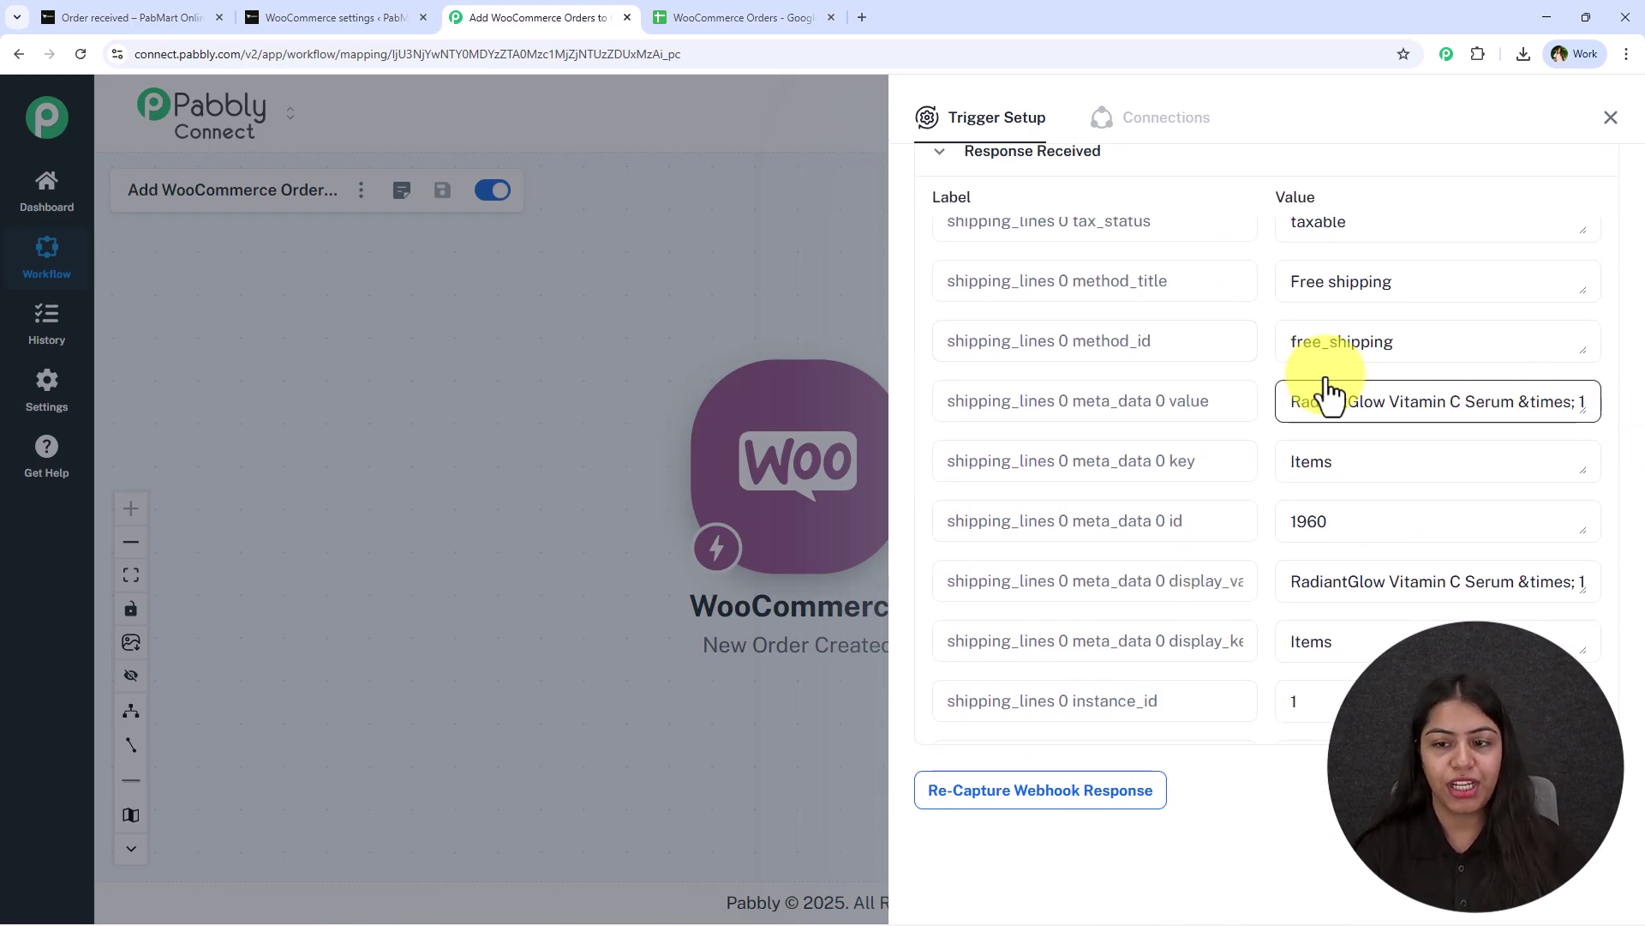
{"action": "left_click_drag", "start_coordinate": [1292, 397], "coordinate": [1535, 393]}
{"action": "scroll", "coordinate": [1387, 461], "scroll_direction": "down", "scroll_amount": 2}
{"action": "scroll", "coordinate": [1387, 461], "scroll_direction": "down", "scroll_amount": 4}
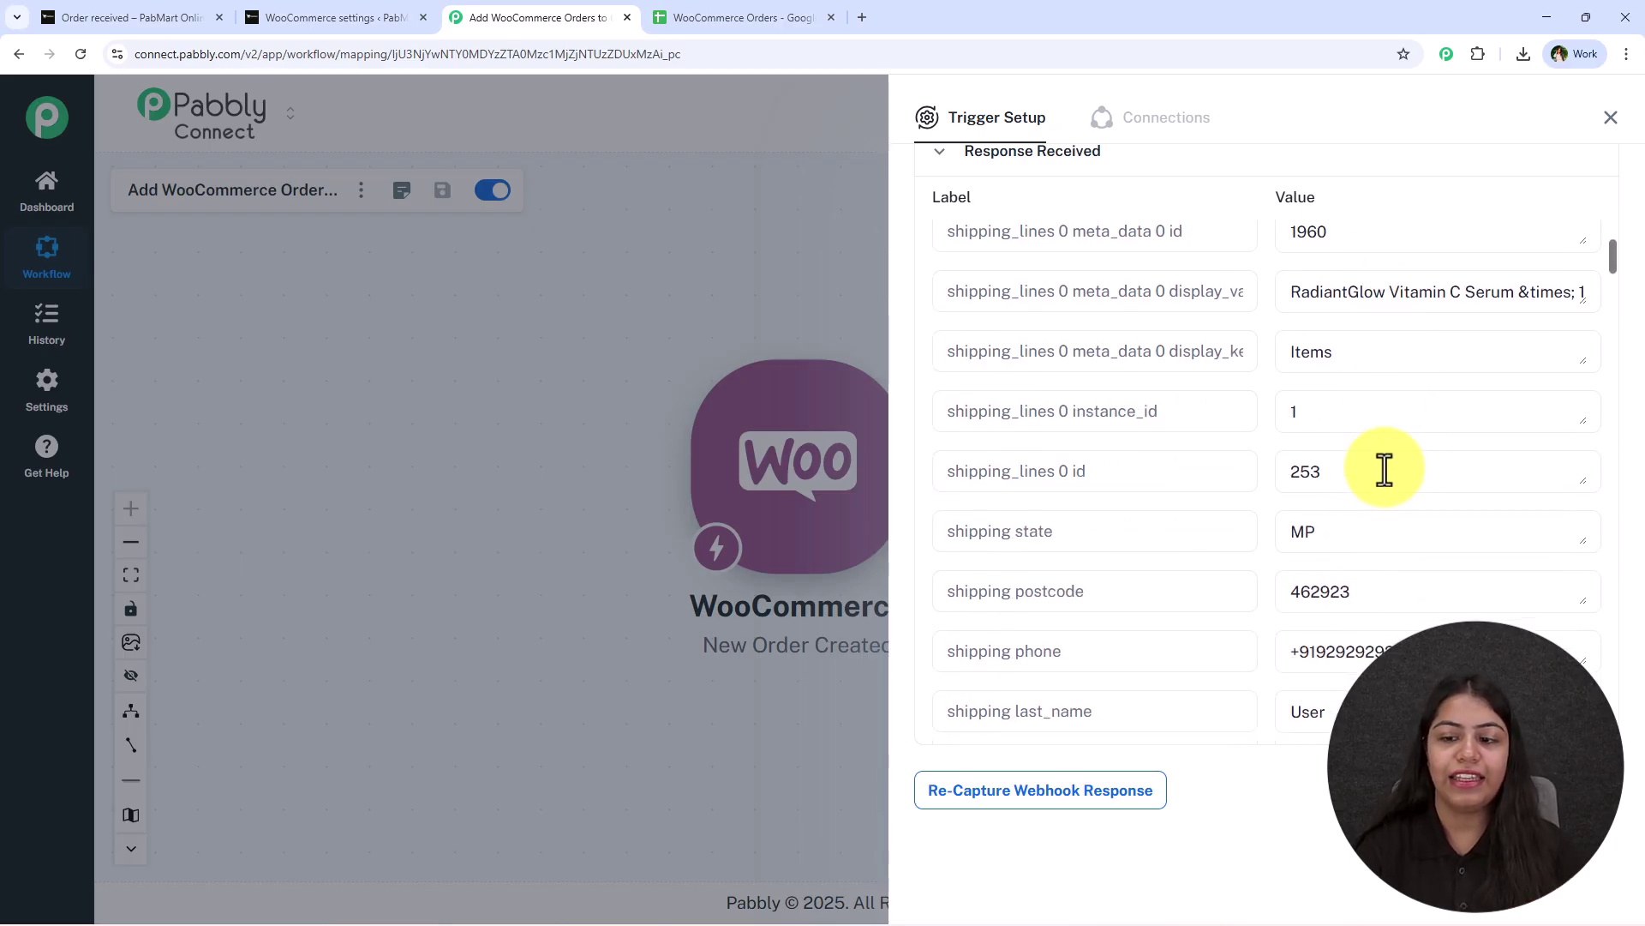
{"action": "left_click_drag", "start_coordinate": [1364, 489], "coordinate": [1143, 499]}
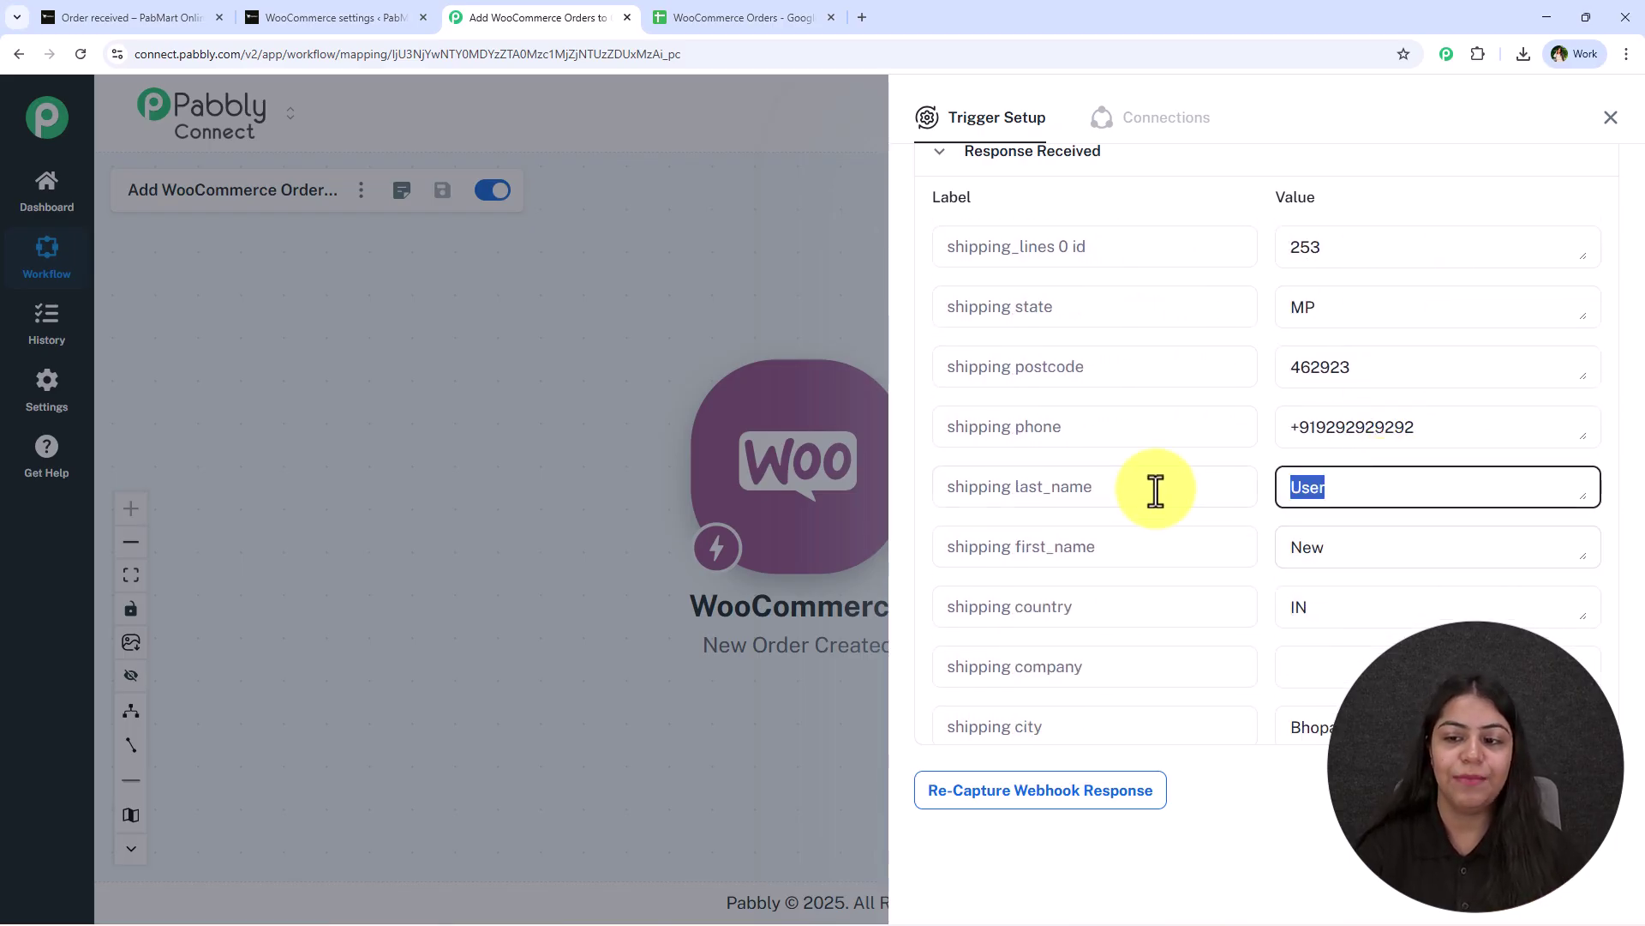
{"action": "left_click_drag", "start_coordinate": [1431, 426], "coordinate": [1179, 415]}
{"action": "scroll", "coordinate": [1242, 463], "scroll_direction": "down", "scroll_amount": 10}
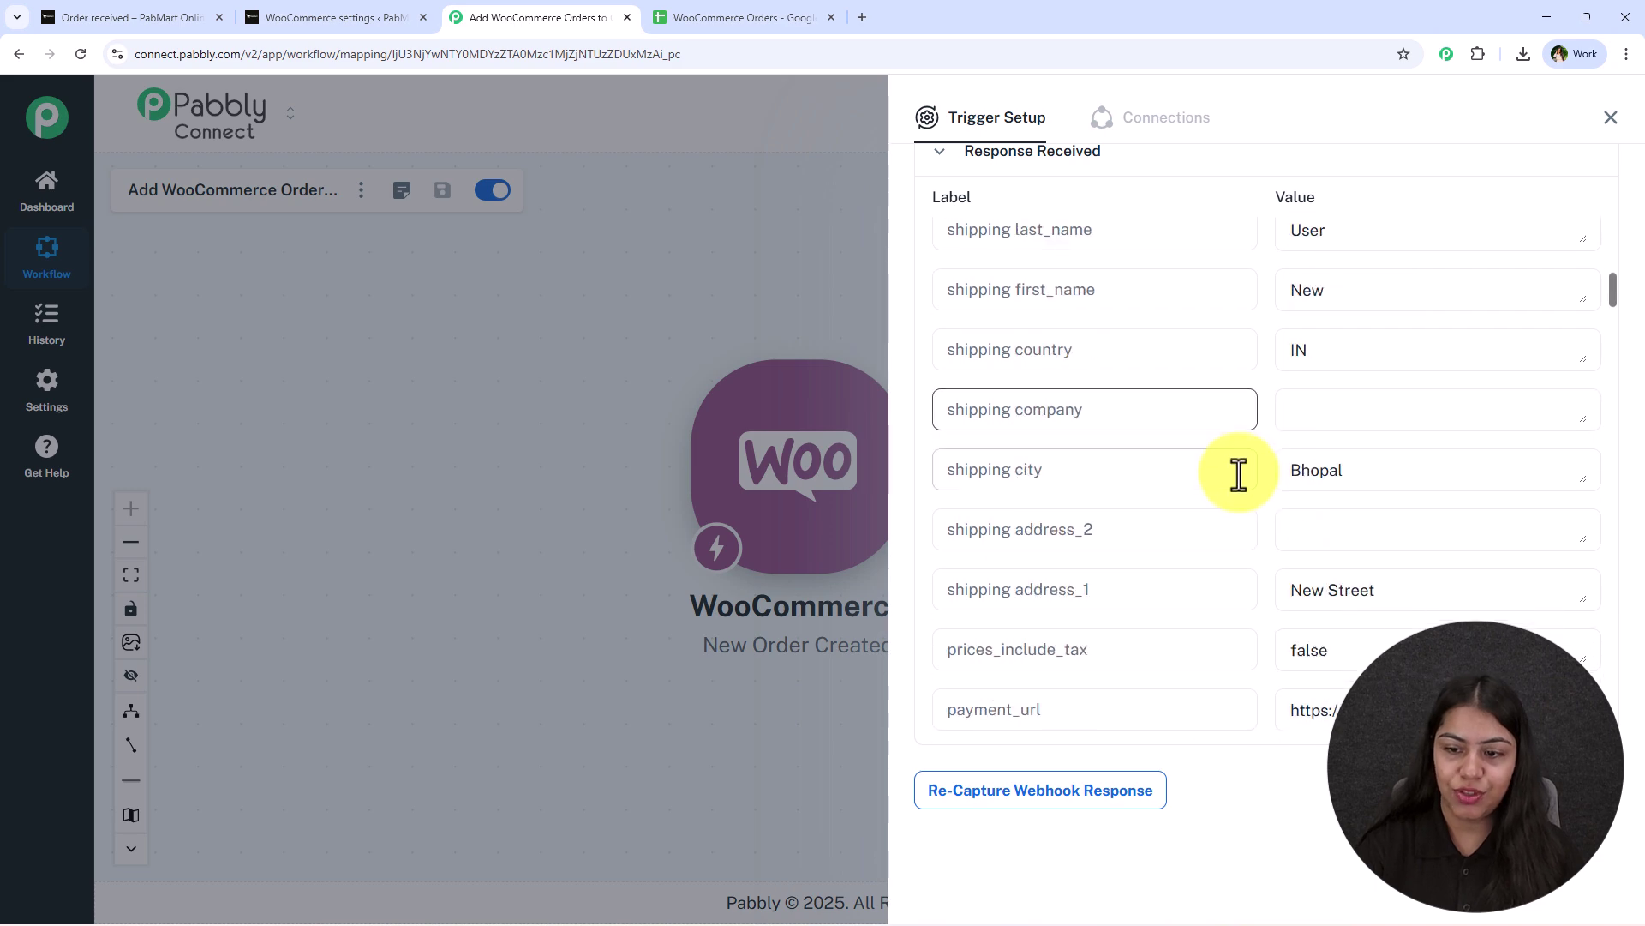
{"action": "left_click", "coordinate": [1610, 117]}
Add a Google Sheets action with the Add New Row event after the WooCommerce trigger.
{"action": "left_click_drag", "start_coordinate": [1140, 557], "coordinate": [760, 540]}
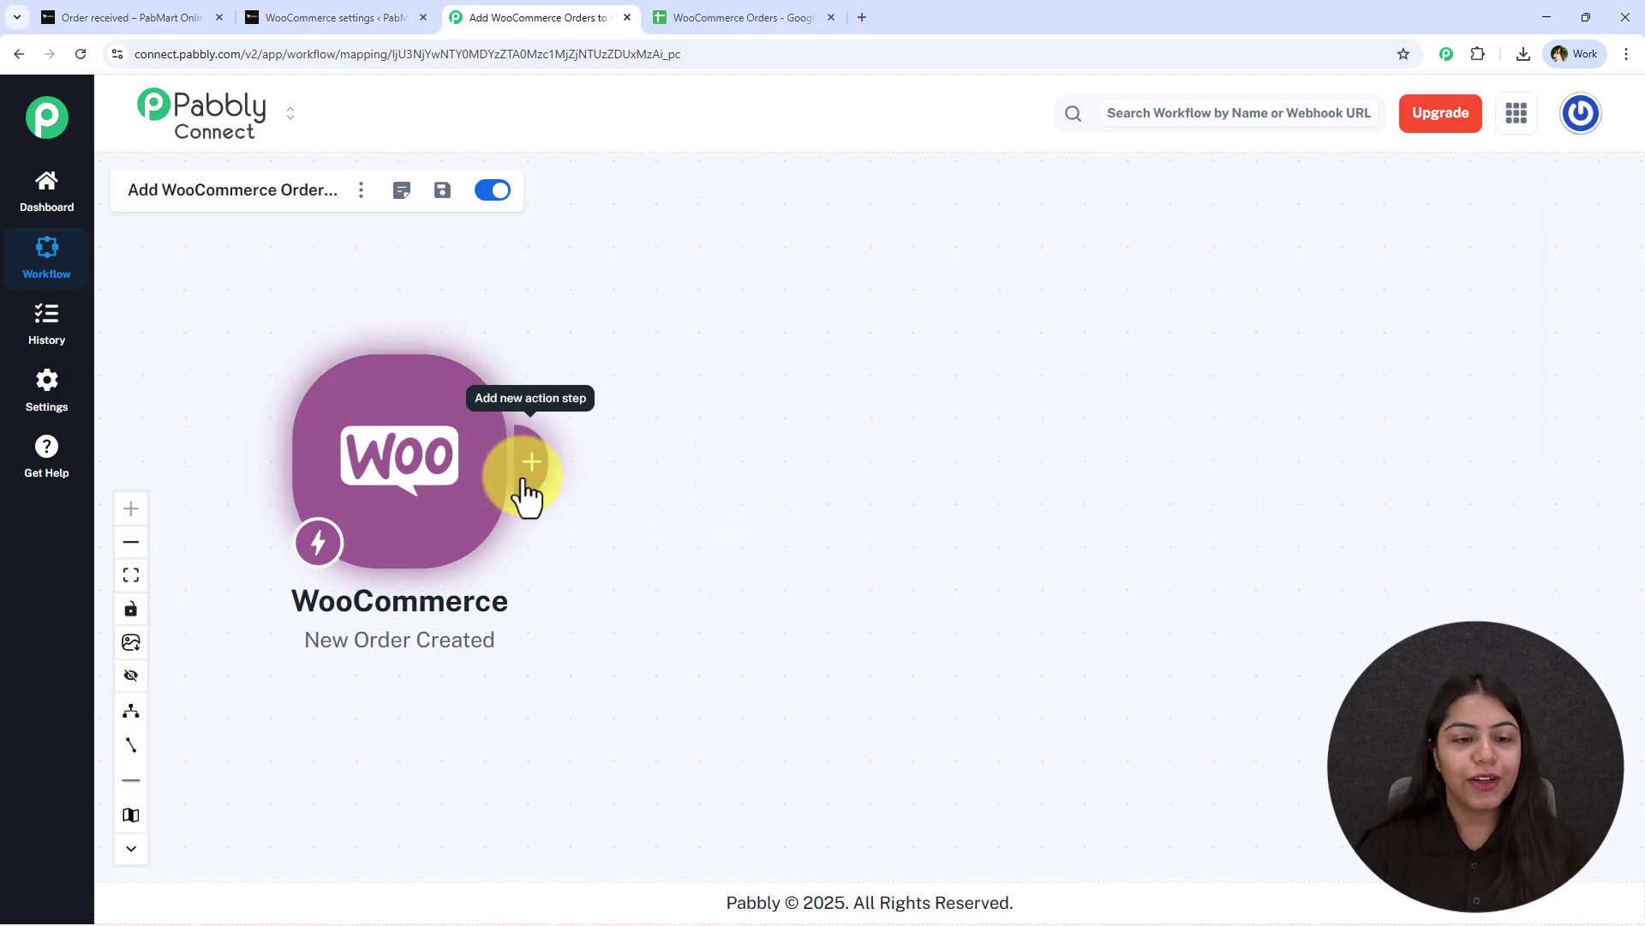
{"action": "left_click", "coordinate": [520, 477]}
{"action": "type", "text": "Sheets"}
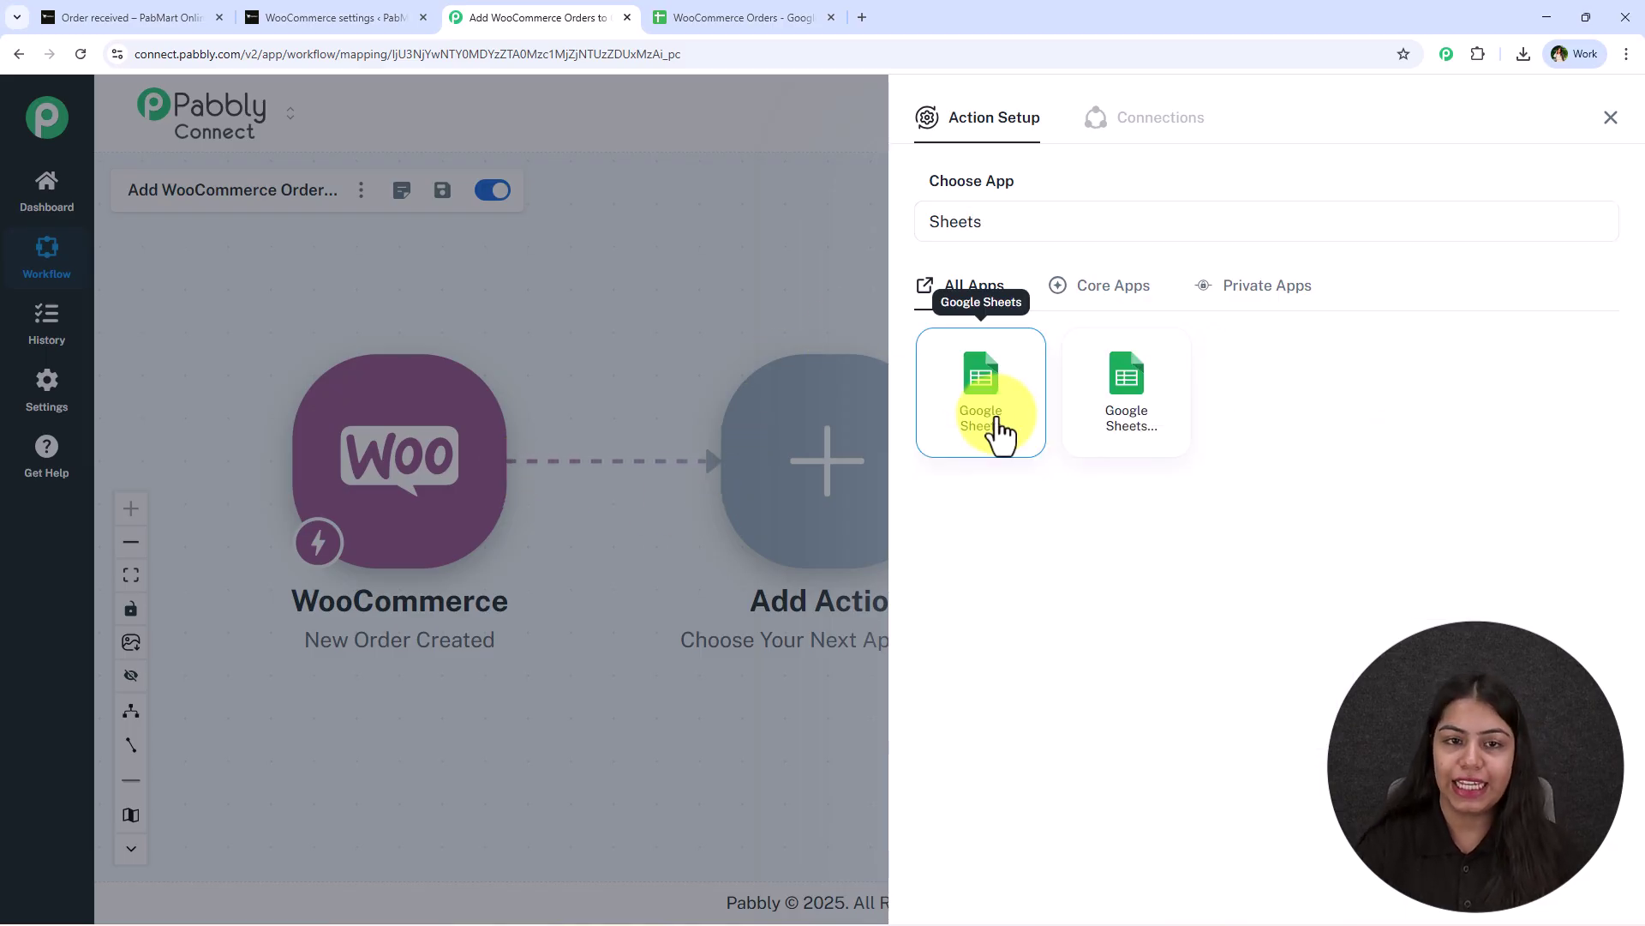
{"action": "left_click", "coordinate": [995, 434]}
{"action": "left_click", "coordinate": [988, 319]}
{"action": "left_click", "coordinate": [955, 377]}
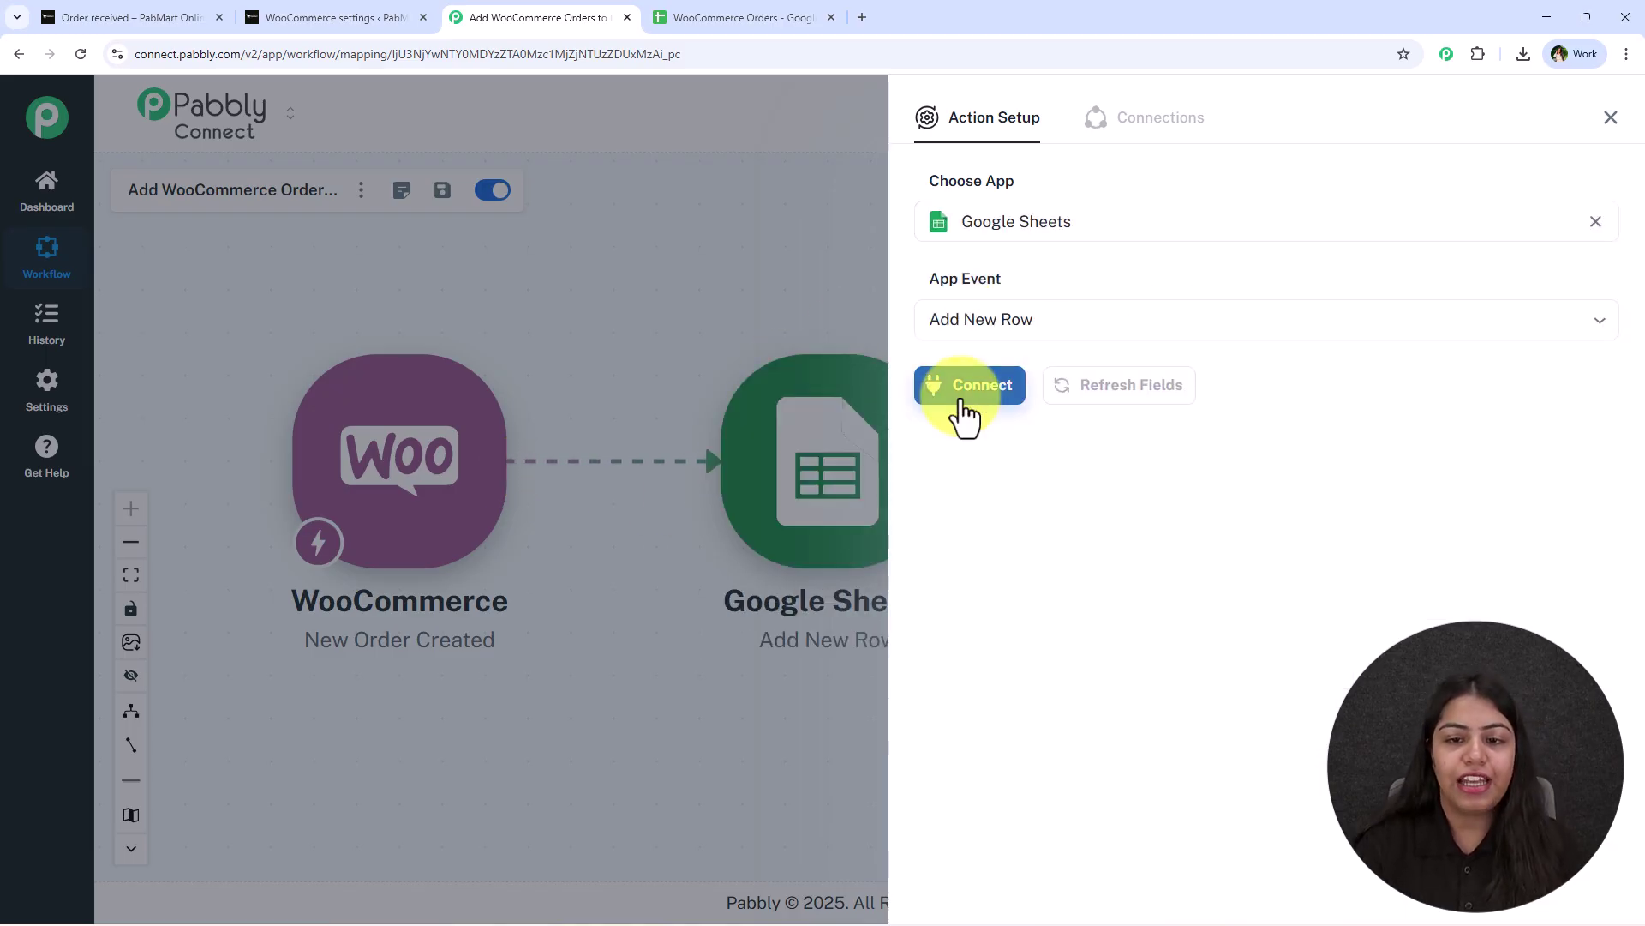
{"action": "left_click", "coordinate": [964, 386]}
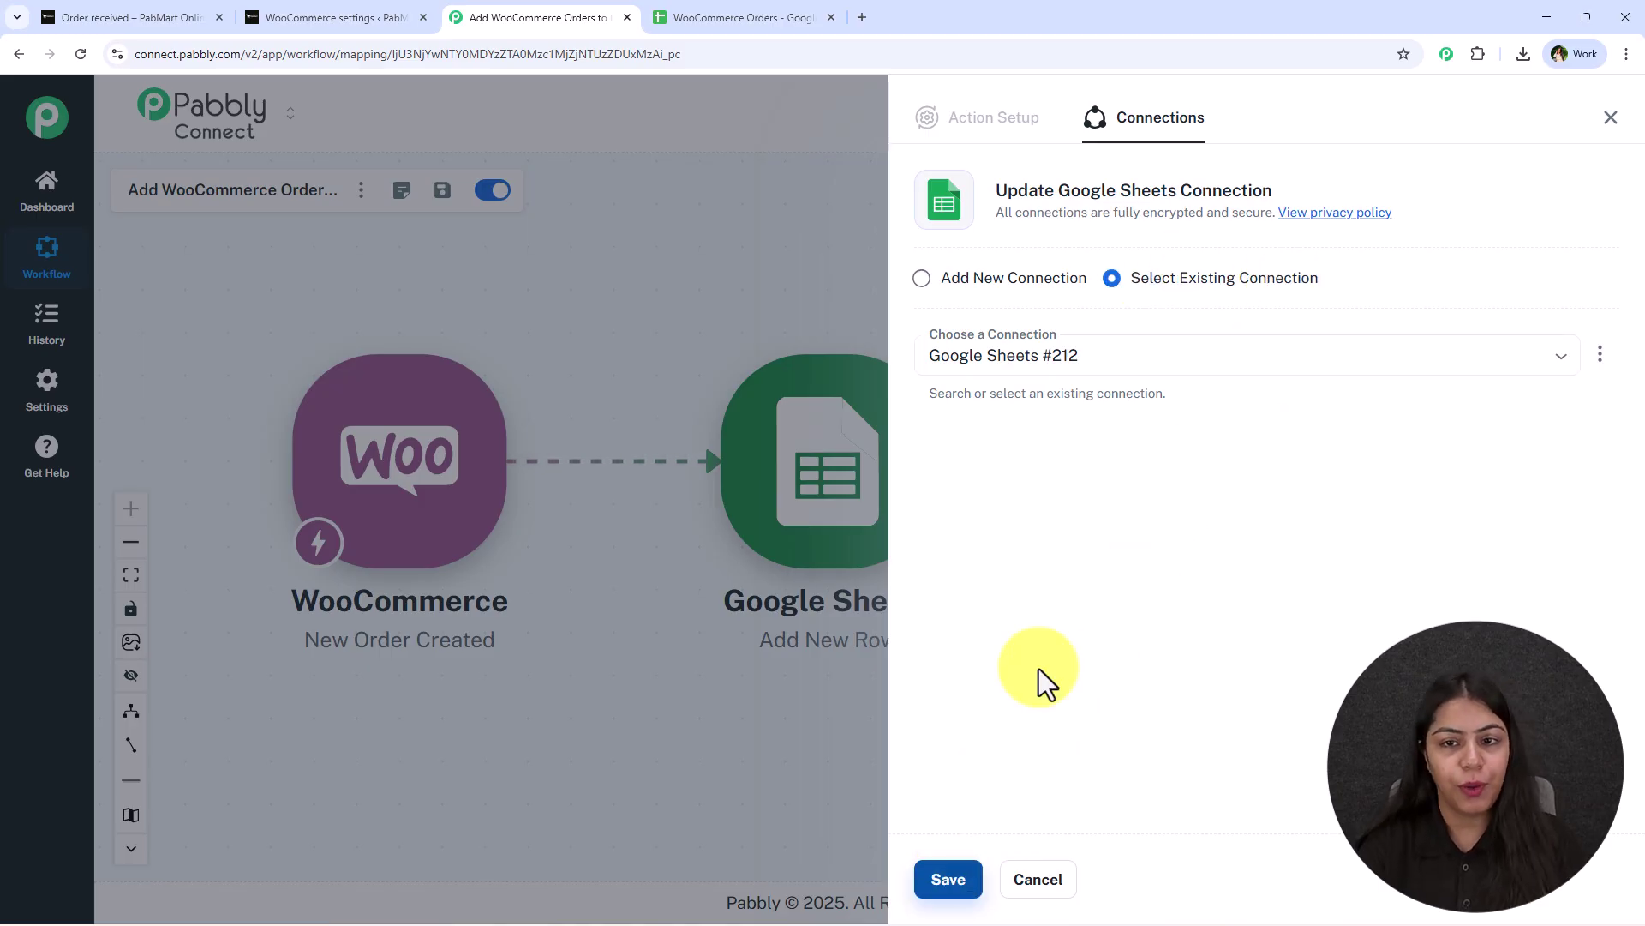
Create a new Google Sheets connection by signing in with Google and allowing Drive and Sheets access.
{"action": "left_click", "coordinate": [991, 307]}
{"action": "left_click", "coordinate": [1009, 495]}
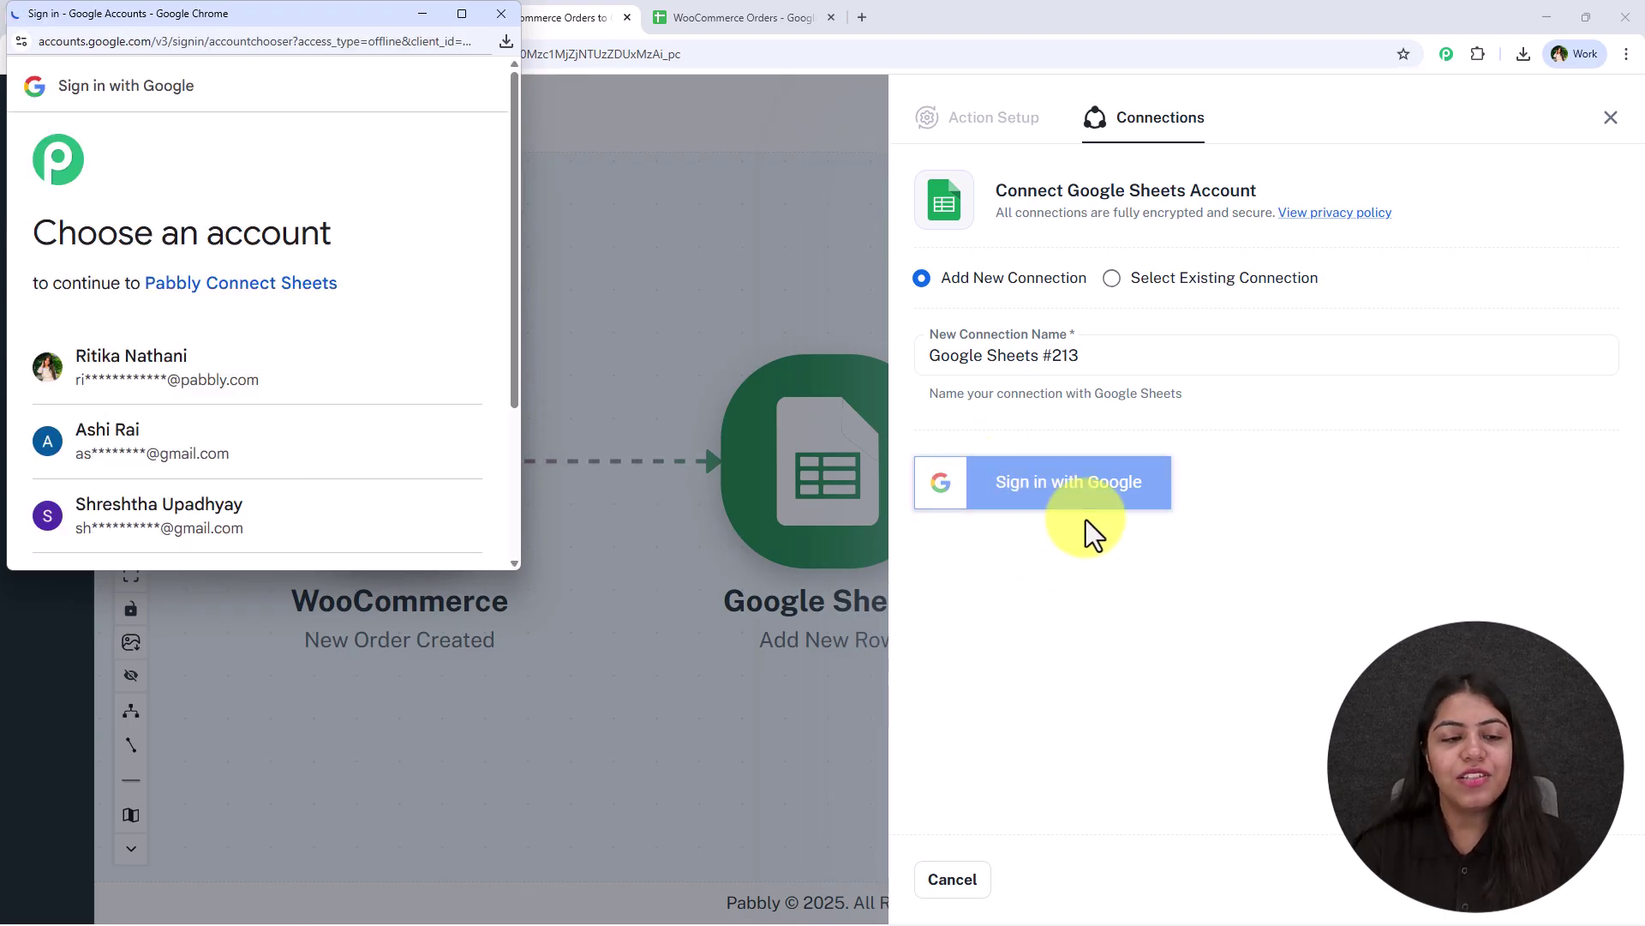
{"action": "left_click", "coordinate": [167, 373]}
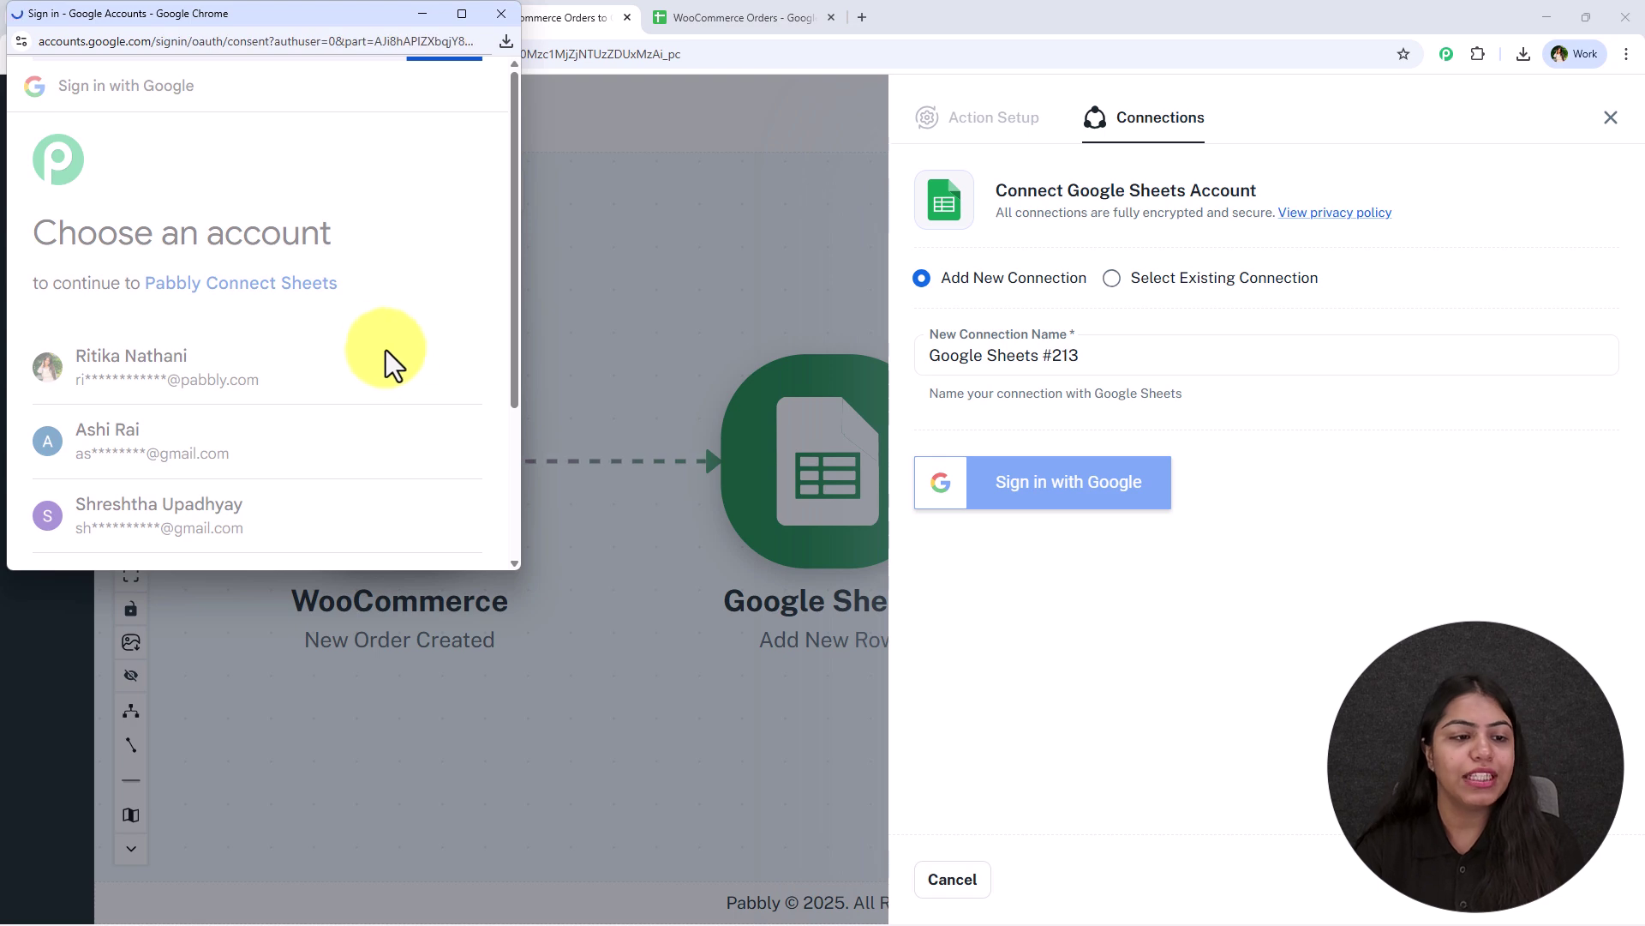
{"action": "scroll", "coordinate": [176, 126], "scroll_direction": "down", "scroll_amount": 3}
{"action": "left_click_drag", "start_coordinate": [68, 129], "coordinate": [298, 244]}
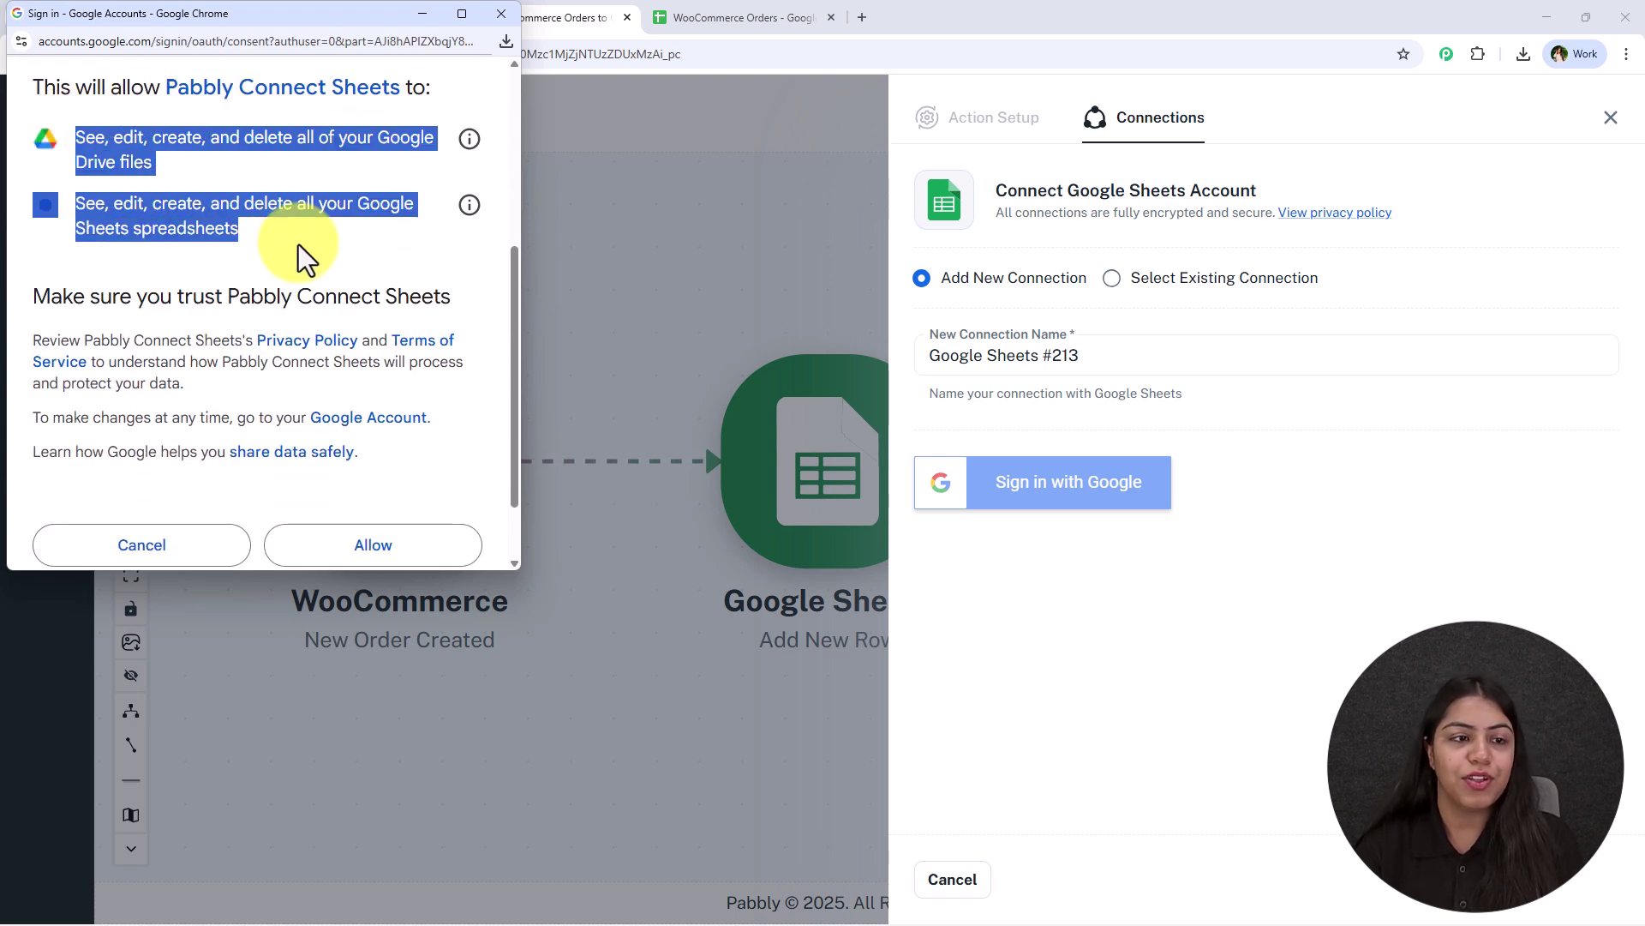
{"action": "left_click", "coordinate": [298, 244]}
{"action": "left_click", "coordinate": [407, 559]}
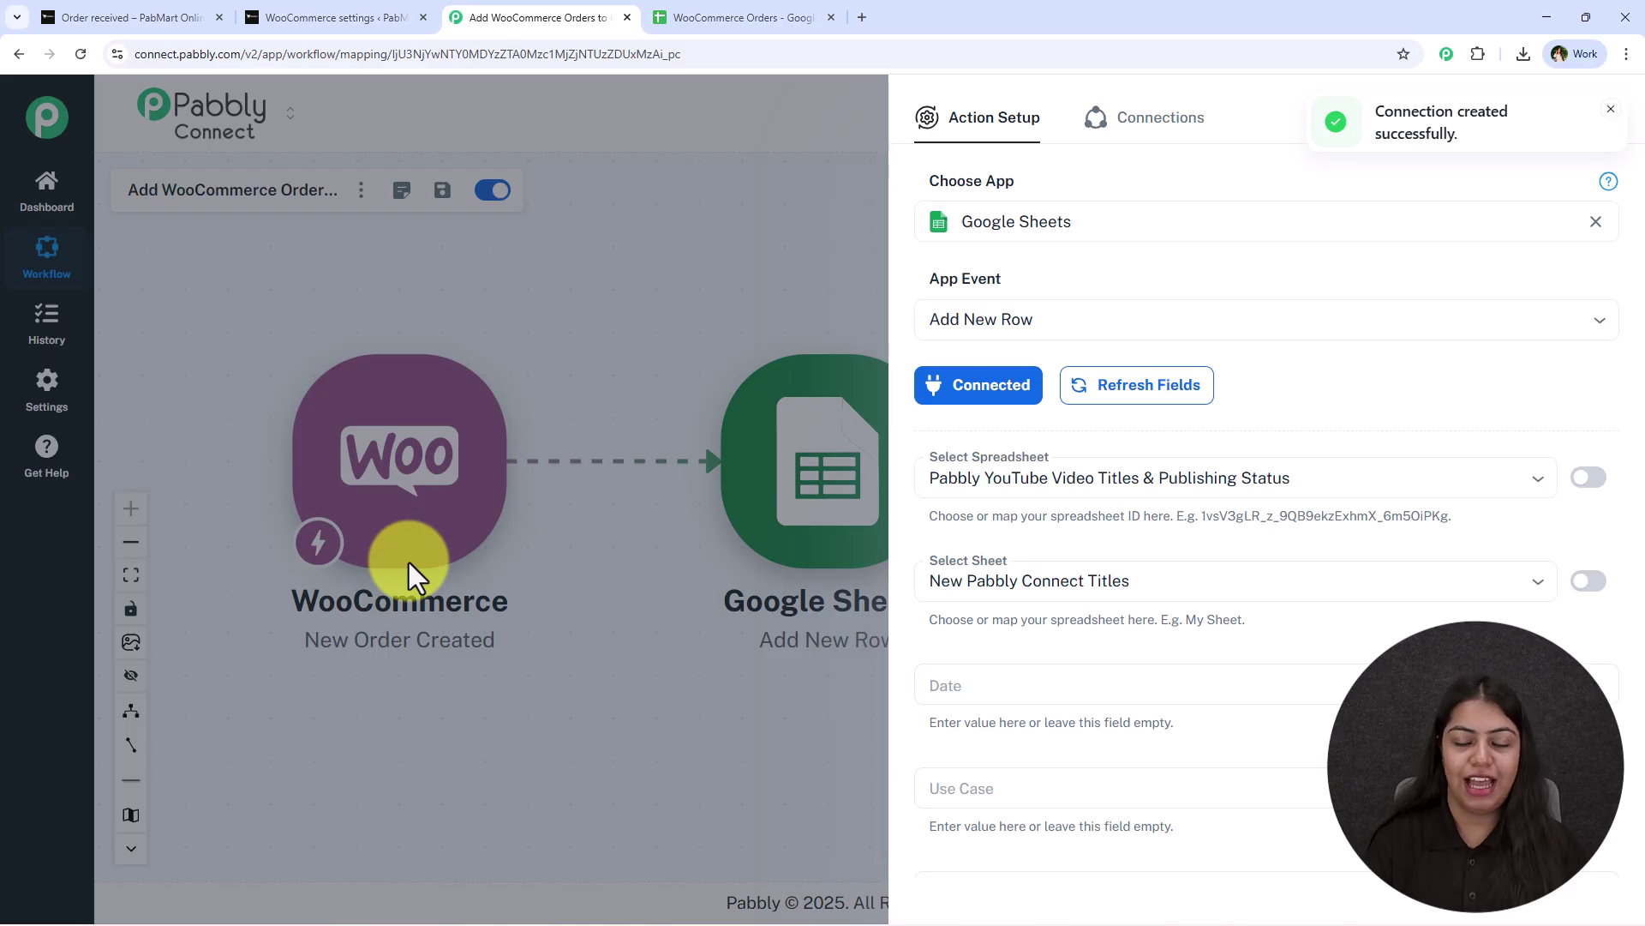
Select the WooCommerce Orders spreadsheet as the target, checking its columns in the sheet.
{"action": "left_click", "coordinate": [965, 477]}
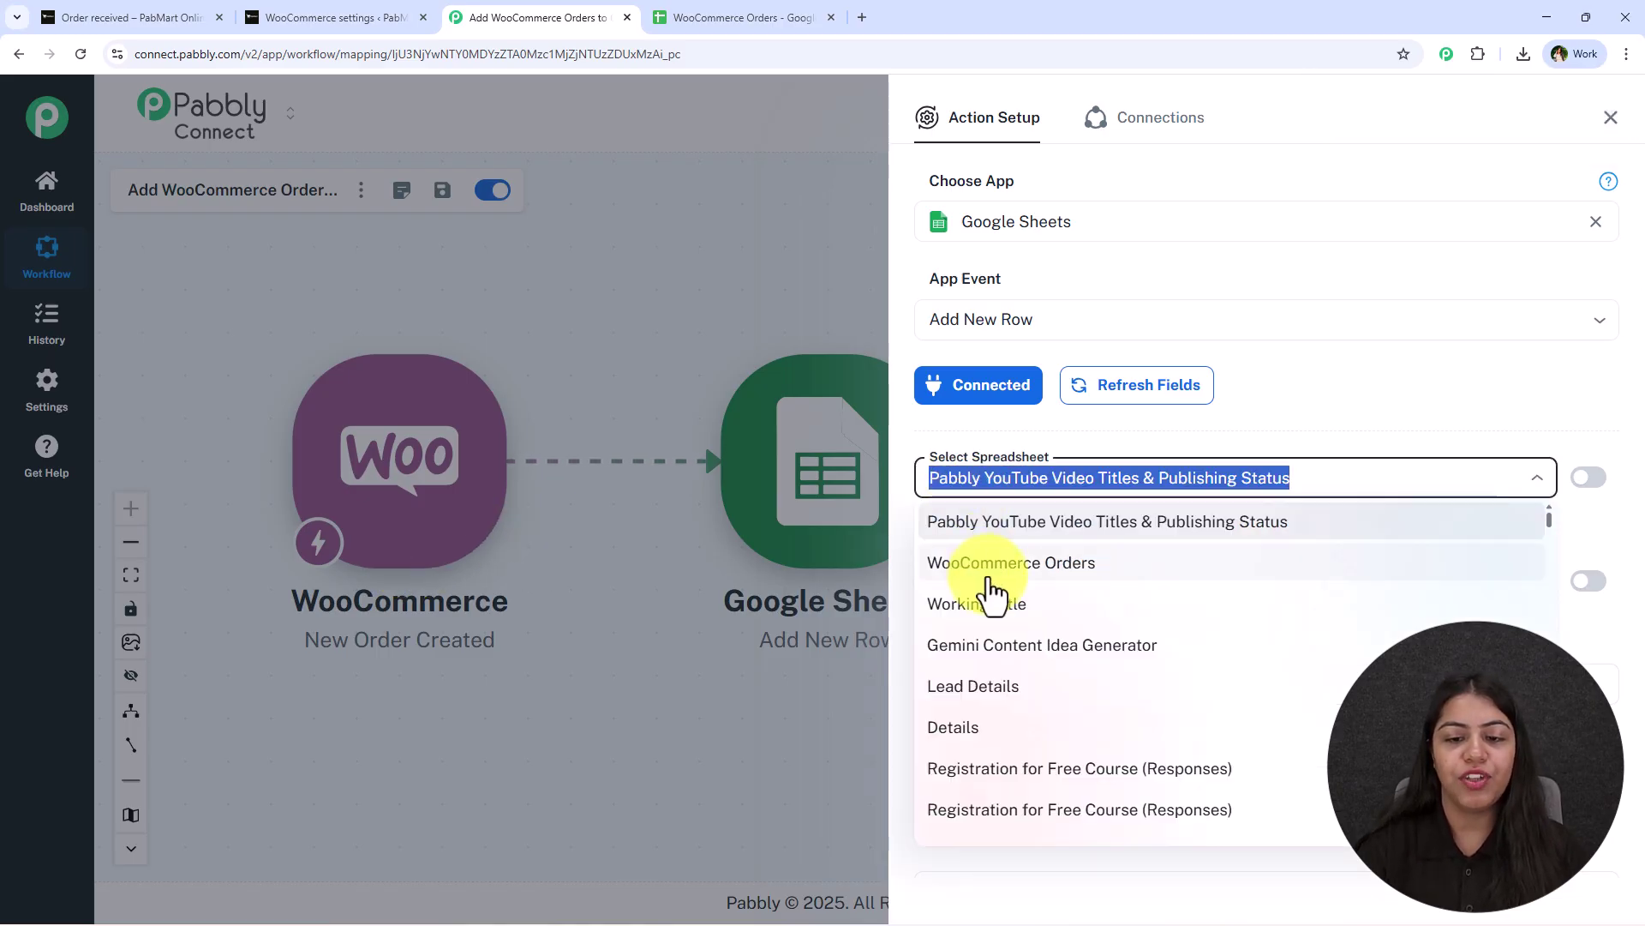
{"action": "left_click", "coordinate": [985, 563]}
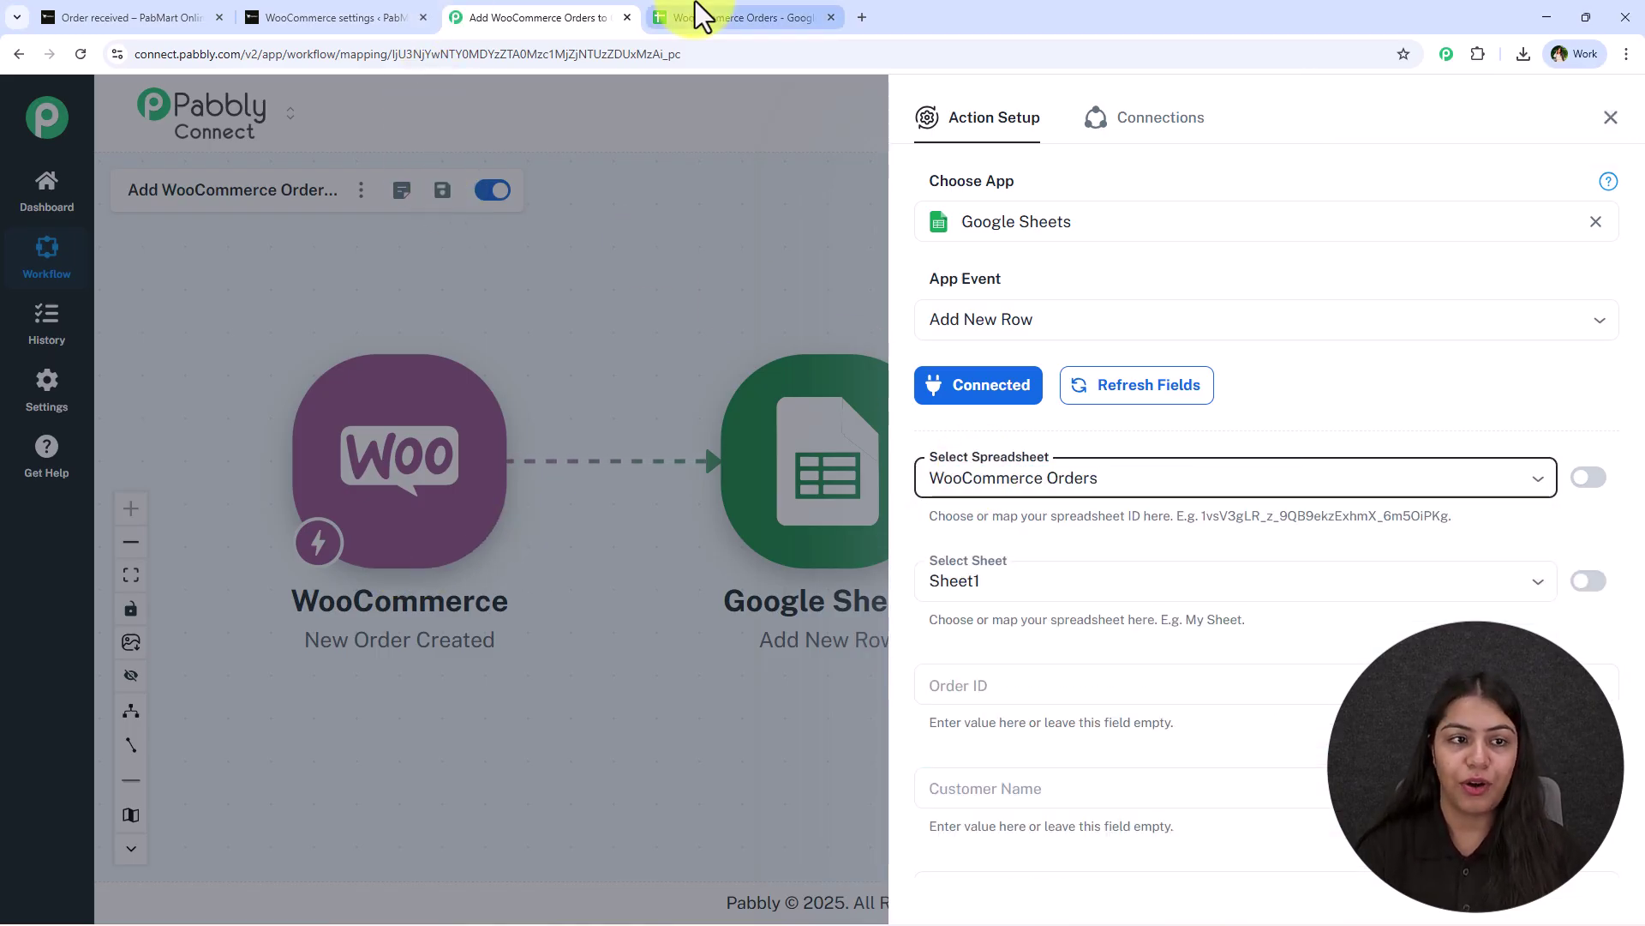
{"action": "left_click", "coordinate": [695, 10]}
{"action": "scroll", "coordinate": [294, 543], "scroll_direction": "up", "scroll_amount": 1}
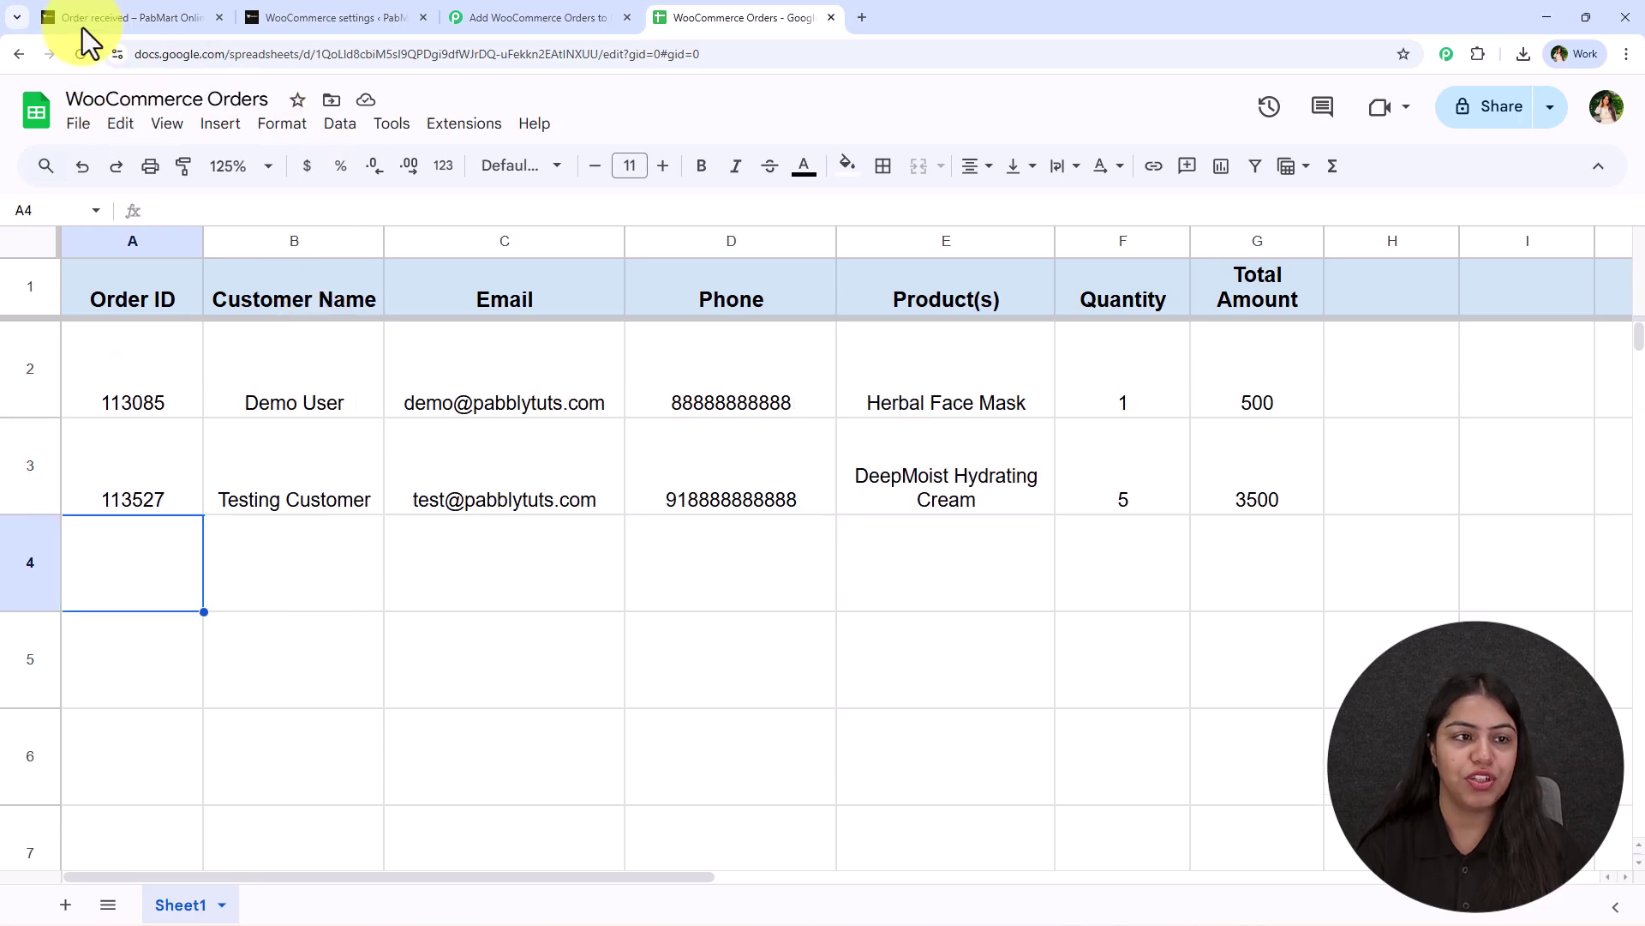
{"action": "left_click", "coordinate": [540, 18]}
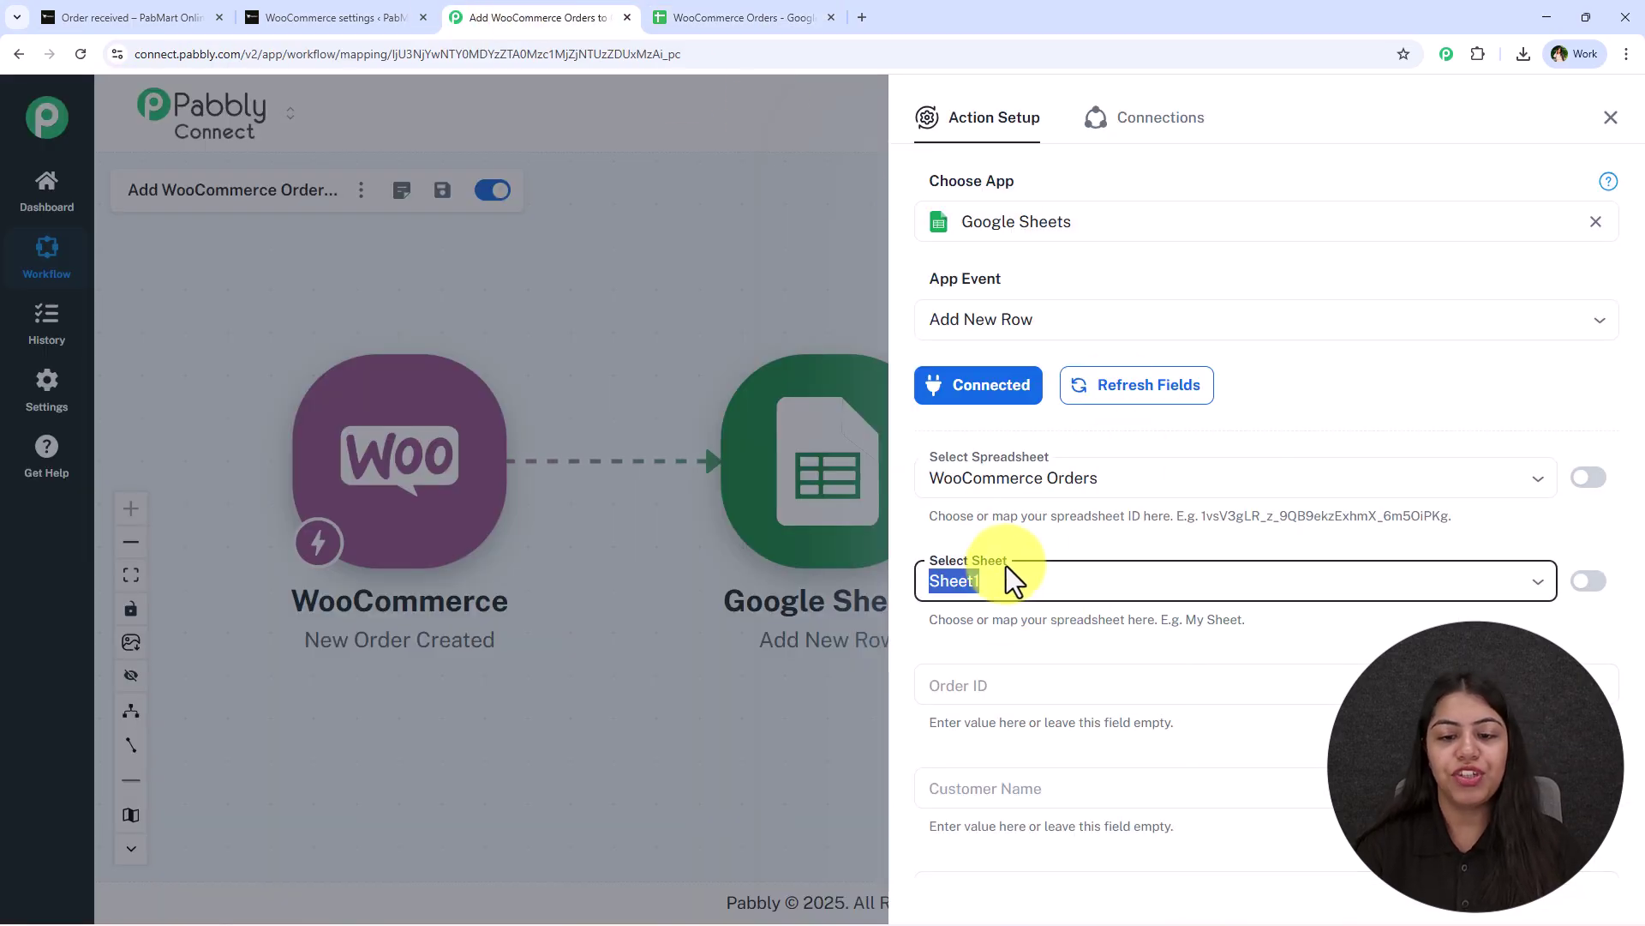
{"action": "scroll", "coordinate": [1034, 564], "scroll_direction": "down", "scroll_amount": 2}
Map the trigger's order id (492) into the Order ID column.
{"action": "left_click", "coordinate": [1014, 342]}
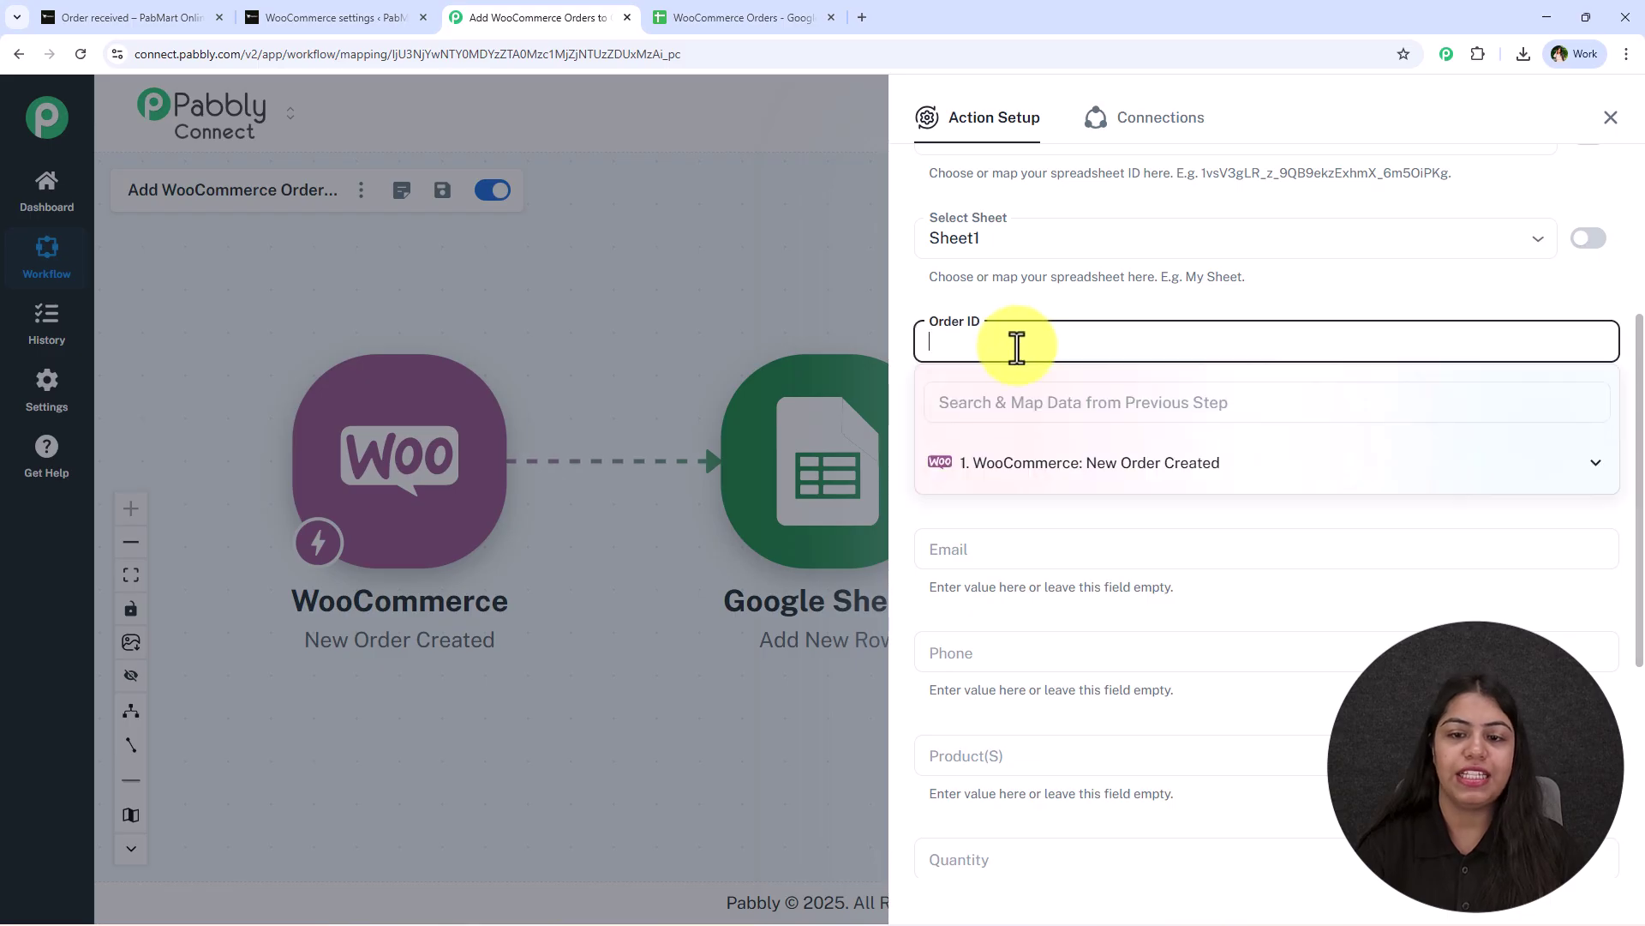
{"action": "scroll", "coordinate": [1033, 741], "scroll_direction": "down", "scroll_amount": 1}
{"action": "scroll", "coordinate": [1029, 745], "scroll_direction": "down", "scroll_amount": 2}
{"action": "scroll", "coordinate": [1036, 496], "scroll_direction": "up", "scroll_amount": 4}
{"action": "left_click", "coordinate": [1000, 426]}
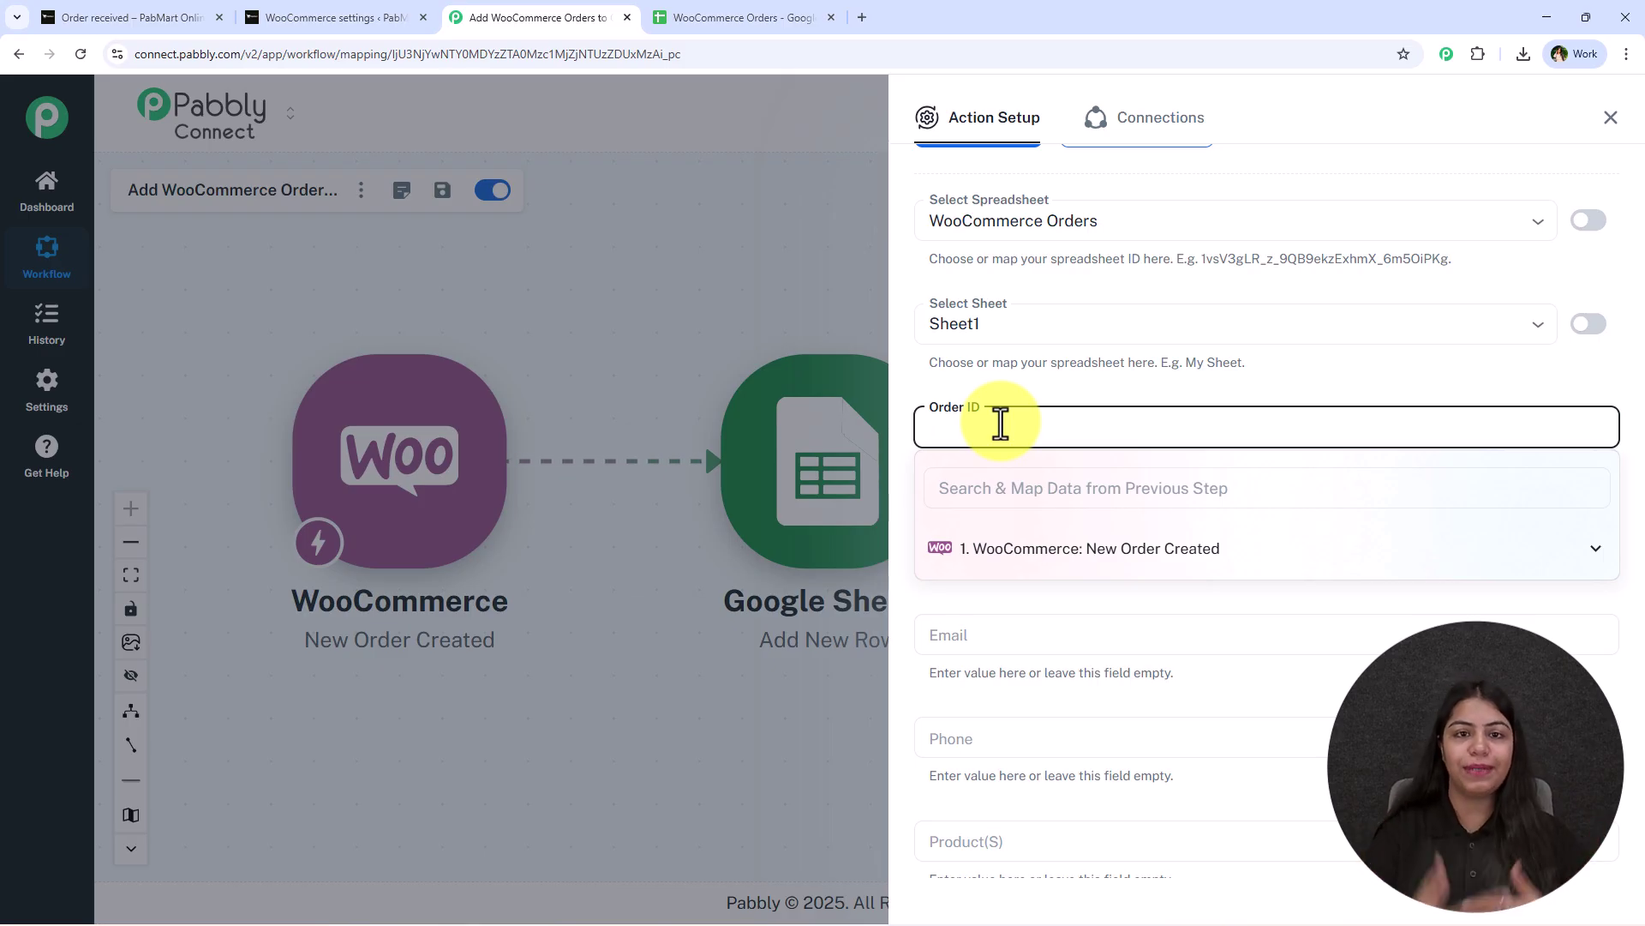
{"action": "left_click", "coordinate": [1036, 557]}
{"action": "left_click", "coordinate": [1042, 493]}
{"action": "type", "text": "id"}
{"action": "scroll", "coordinate": [1110, 654], "scroll_direction": "down", "scroll_amount": 5}
{"action": "scroll", "coordinate": [1082, 692], "scroll_direction": "down", "scroll_amount": 8}
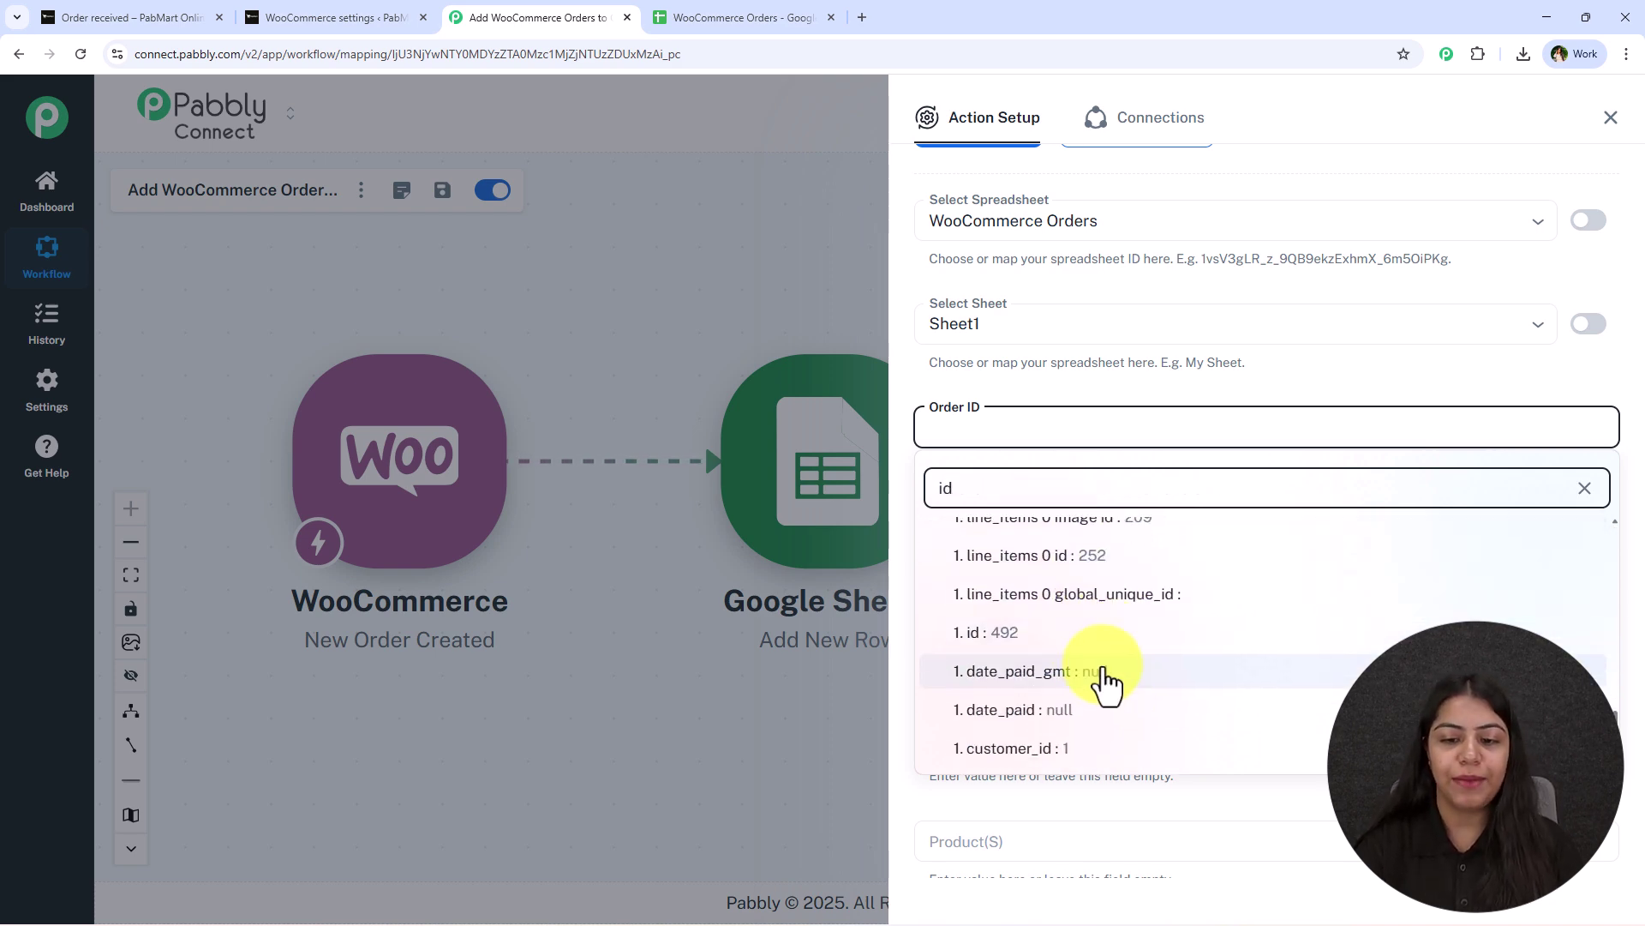
{"action": "left_click", "coordinate": [1039, 658]}
Map shipping first and last name into Customer Name and the billing email into Email.
{"action": "scroll", "coordinate": [1025, 476], "scroll_direction": "down", "scroll_amount": 2}
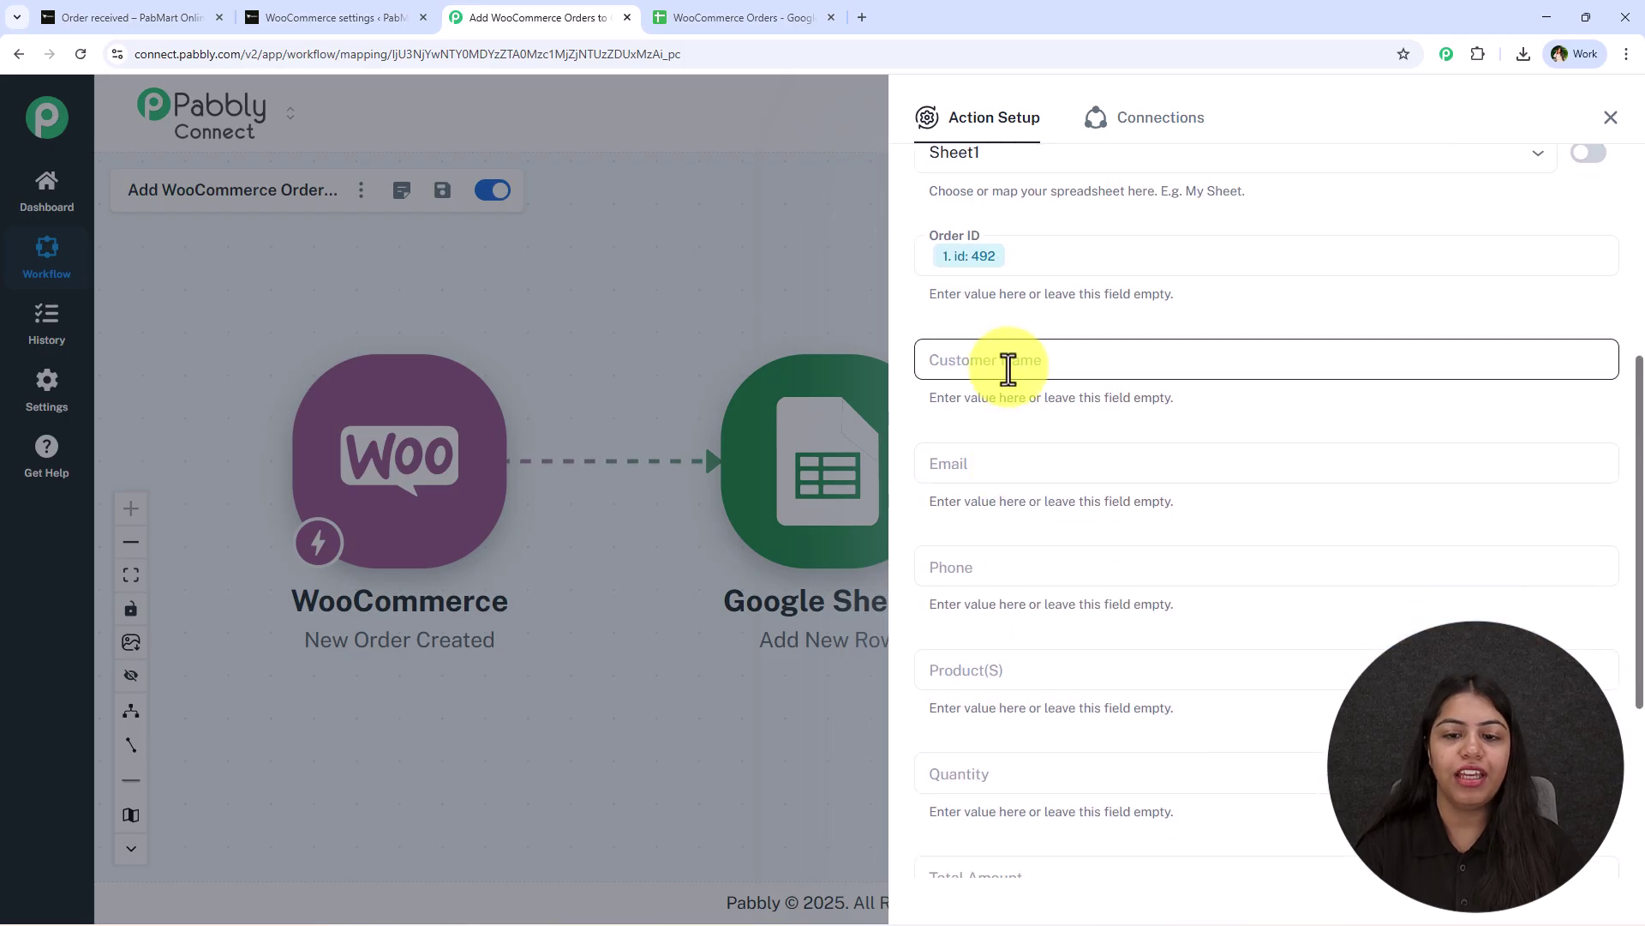
{"action": "left_click", "coordinate": [1007, 367]}
{"action": "left_click", "coordinate": [1007, 415]}
{"action": "type", "text": "na"}
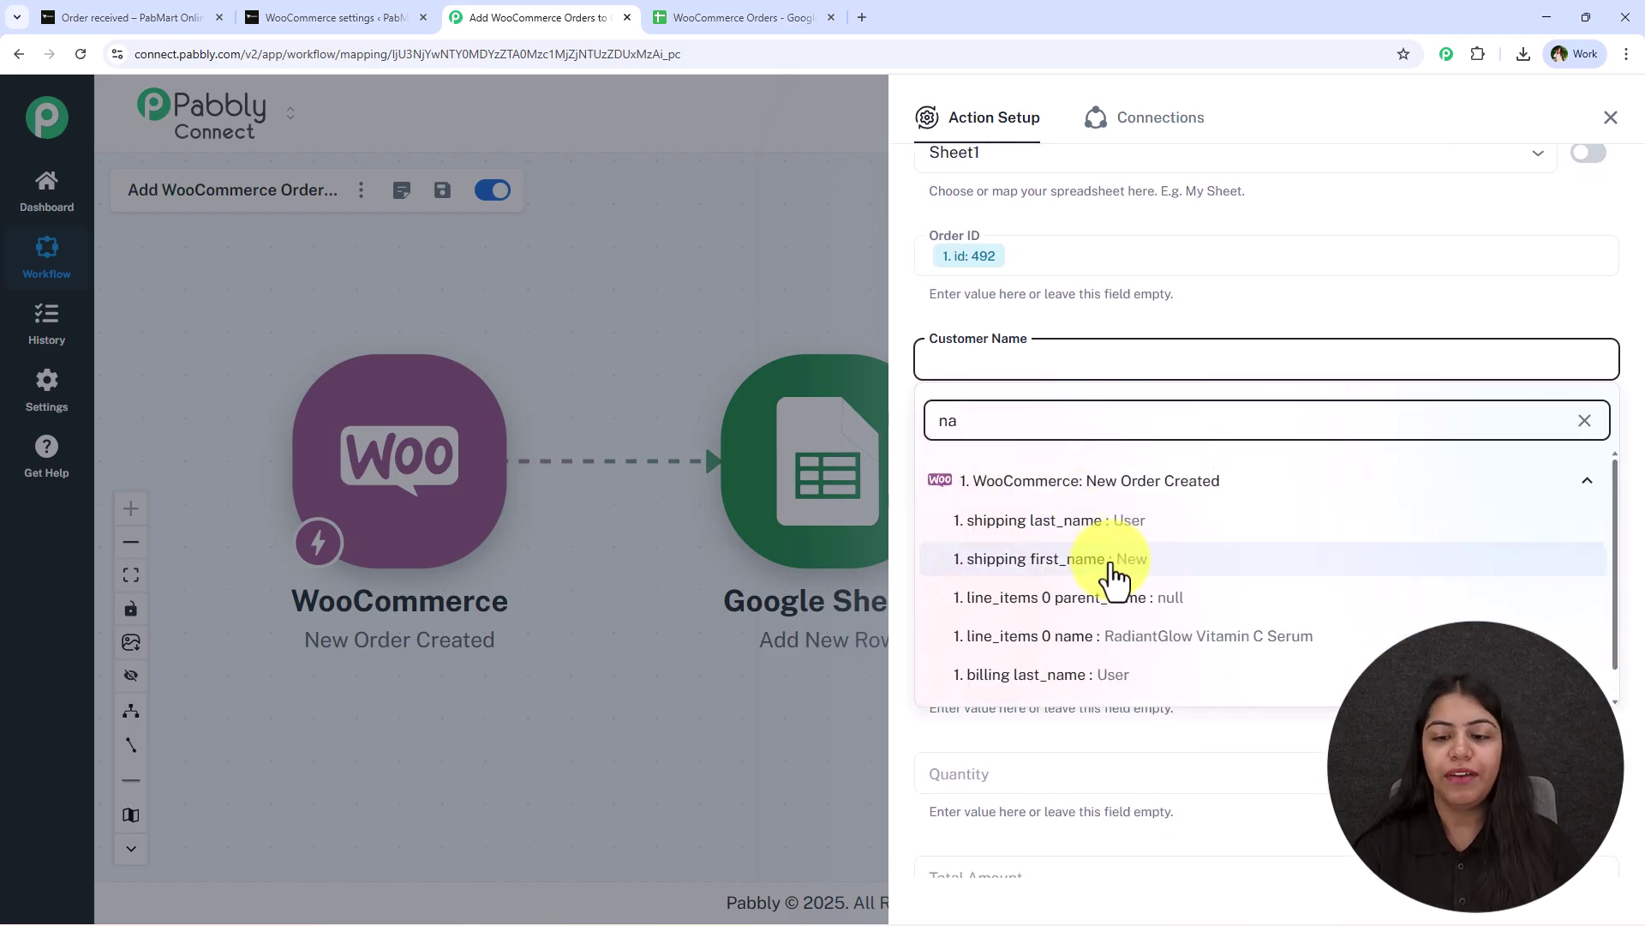
{"action": "left_click", "coordinate": [1107, 559]}
{"action": "left_click", "coordinate": [1136, 416]}
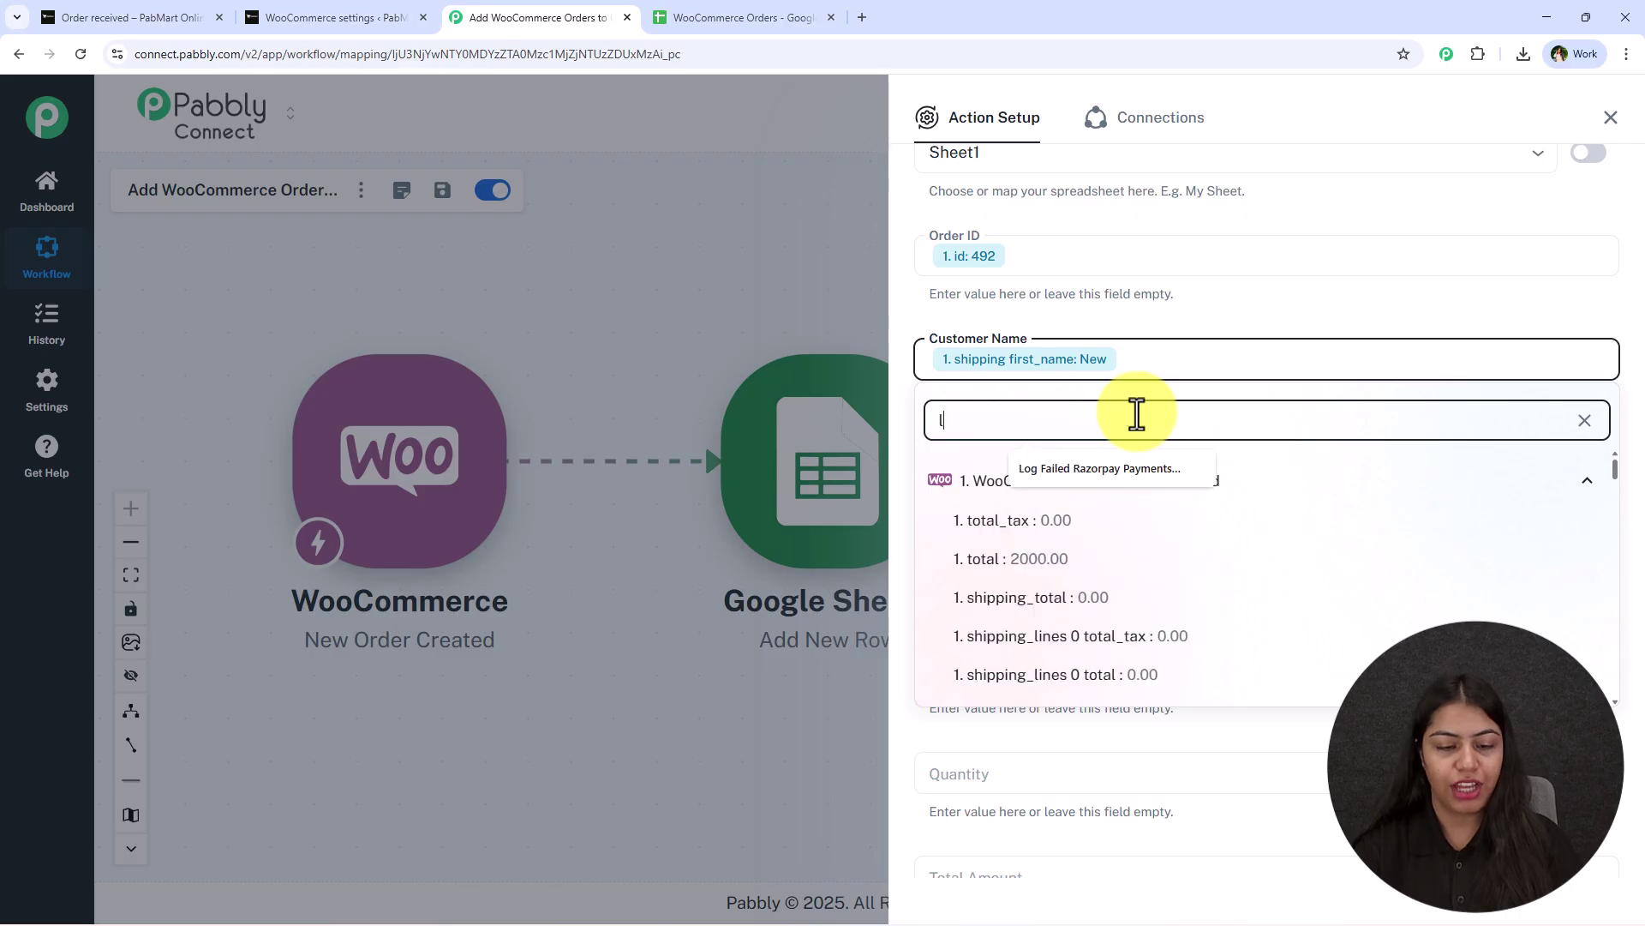
{"action": "type", "text": "las"}
{"action": "left_click", "coordinate": [1149, 524]}
{"action": "left_click", "coordinate": [1028, 463]}
{"action": "left_click", "coordinate": [984, 523]}
{"action": "type", "text": "@"}
{"action": "left_click", "coordinate": [1219, 625]}
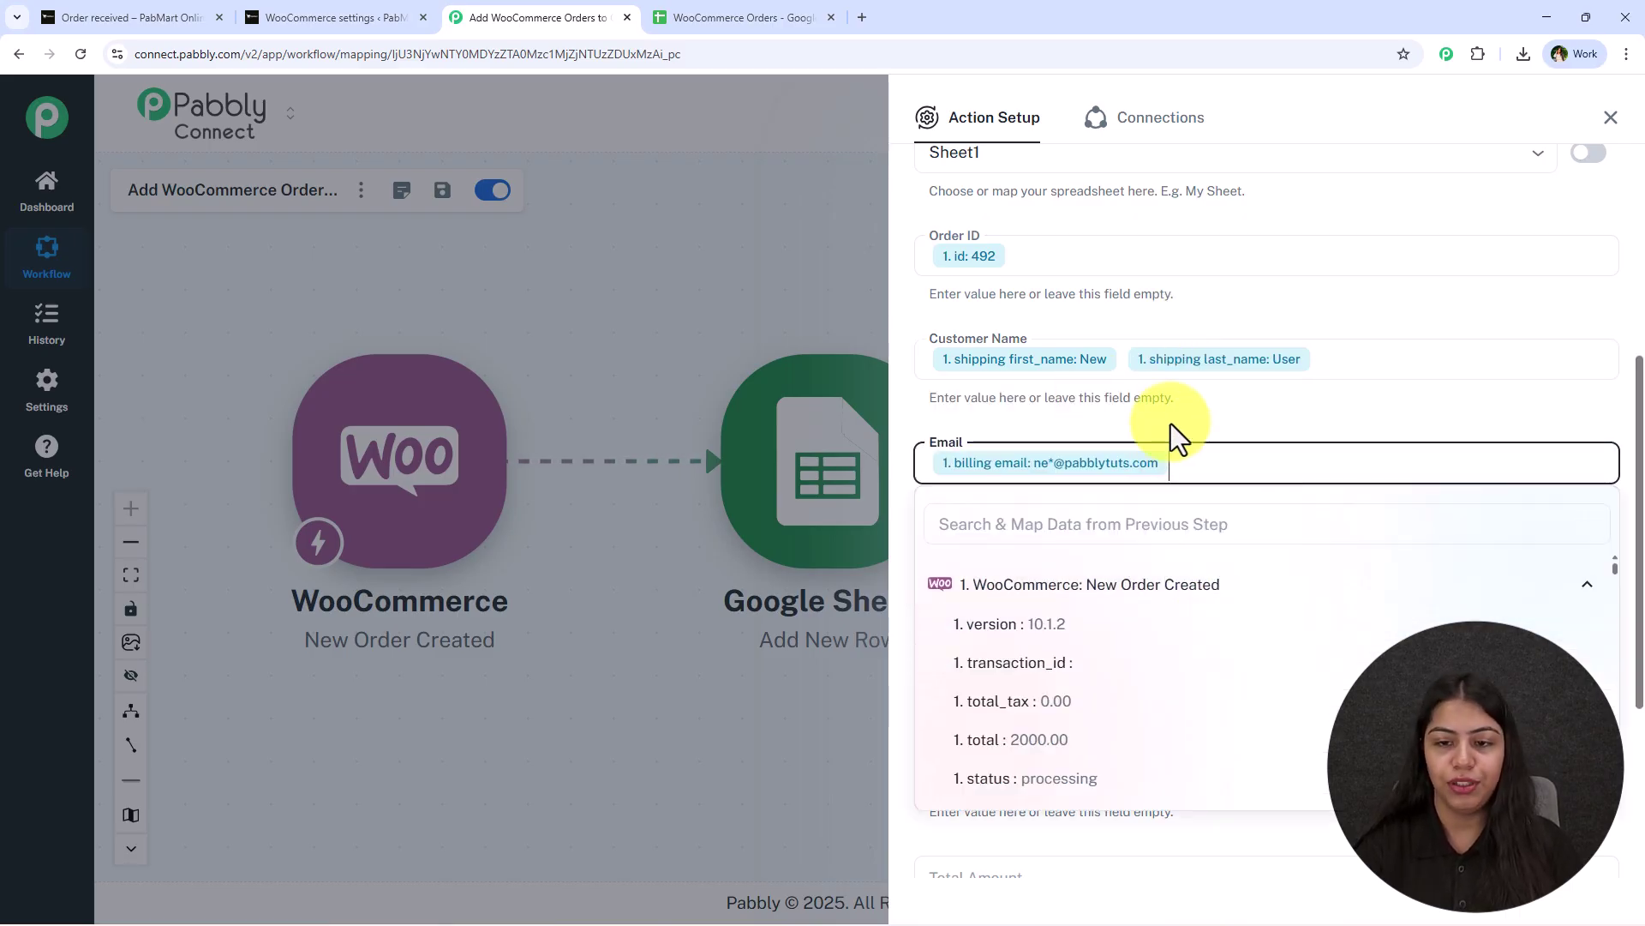
Map the shipping phone into Phone and the line item name (RadiantGlow Vitamin C Serum) into Product(s).
{"action": "scroll", "coordinate": [1160, 408], "scroll_direction": "down", "scroll_amount": 3}
{"action": "left_click", "coordinate": [977, 308]}
{"action": "left_click", "coordinate": [975, 369]}
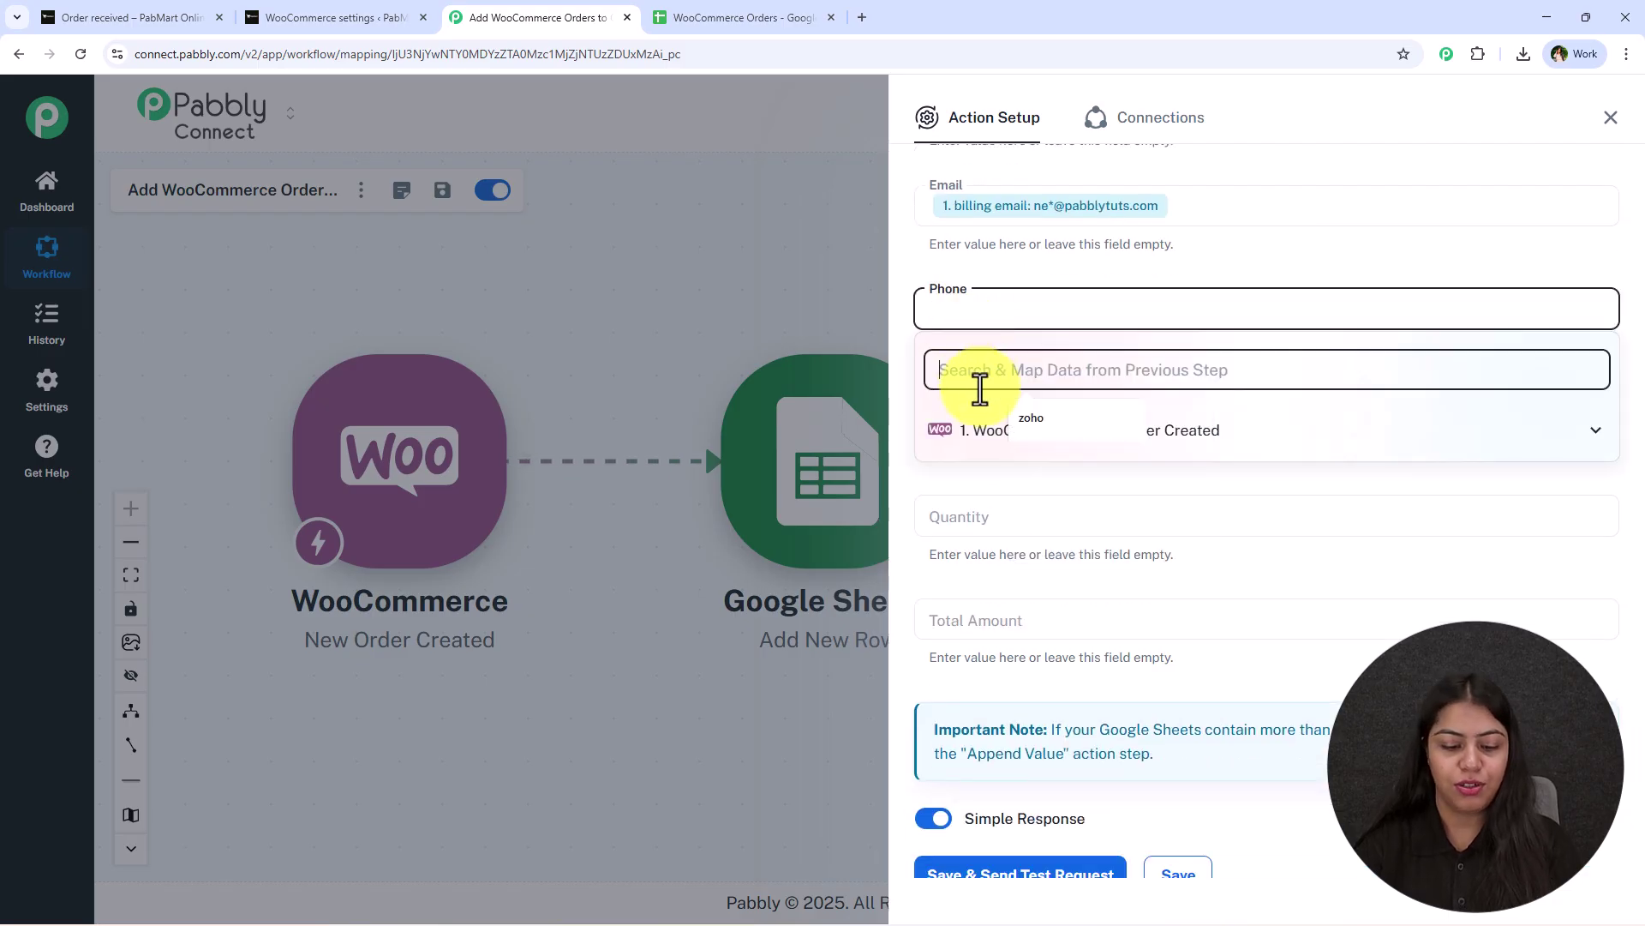
{"action": "type", "text": "ph"}
{"action": "left_click", "coordinate": [1081, 471]}
{"action": "left_click", "coordinate": [1037, 410]}
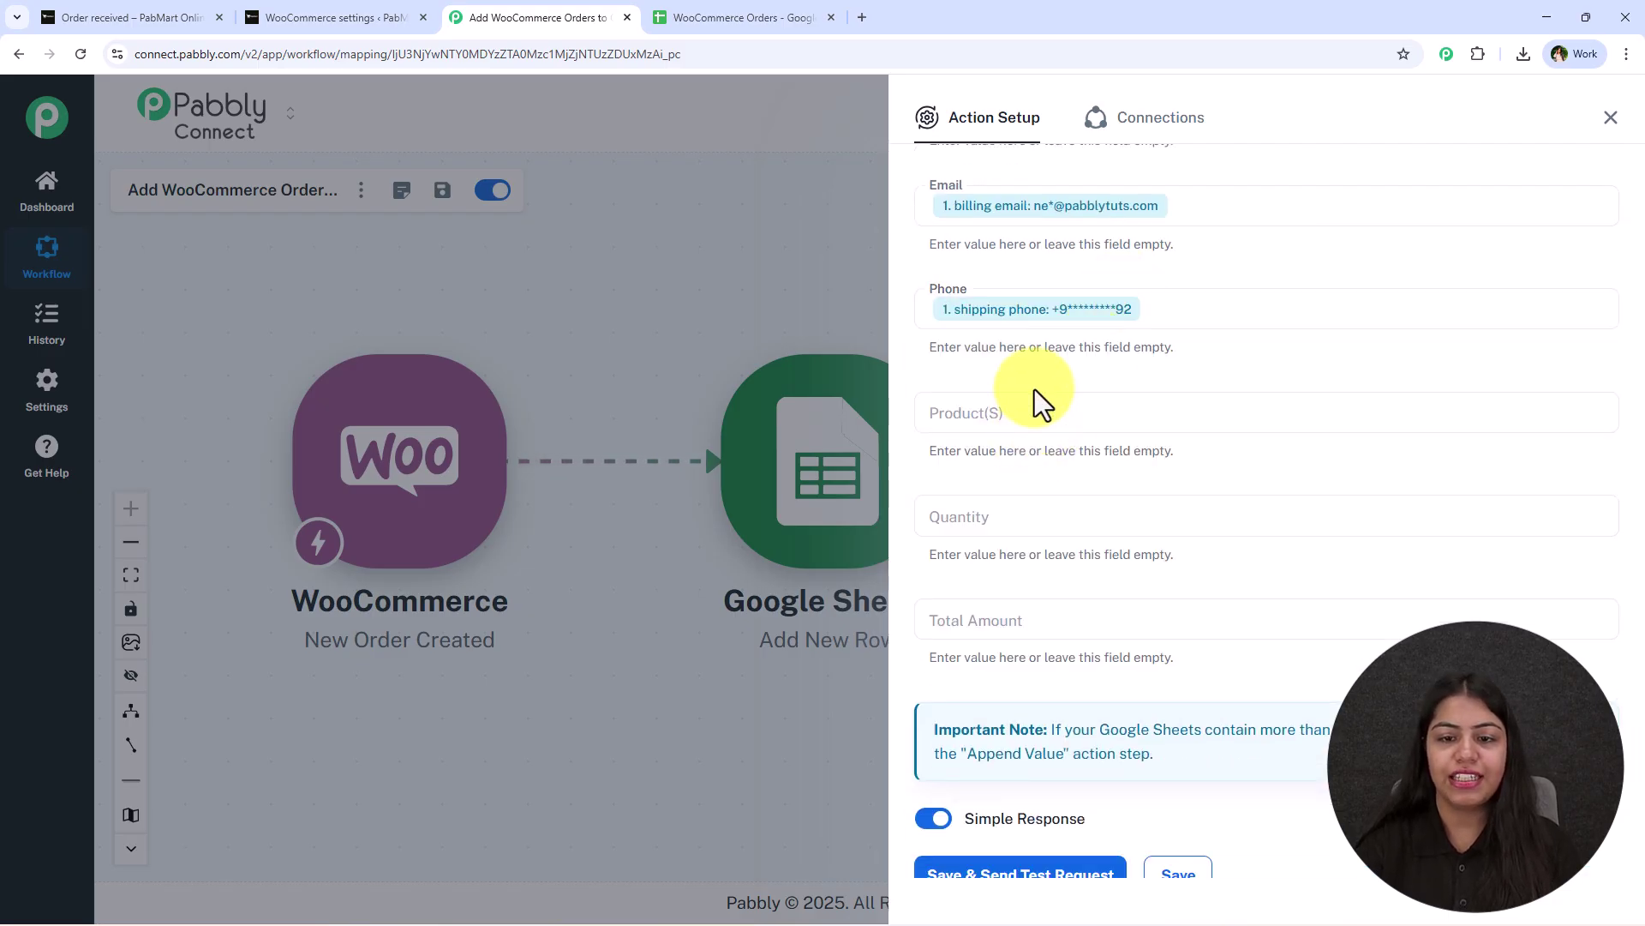
{"action": "left_click", "coordinate": [994, 474]}
{"action": "type", "text": "ite"}
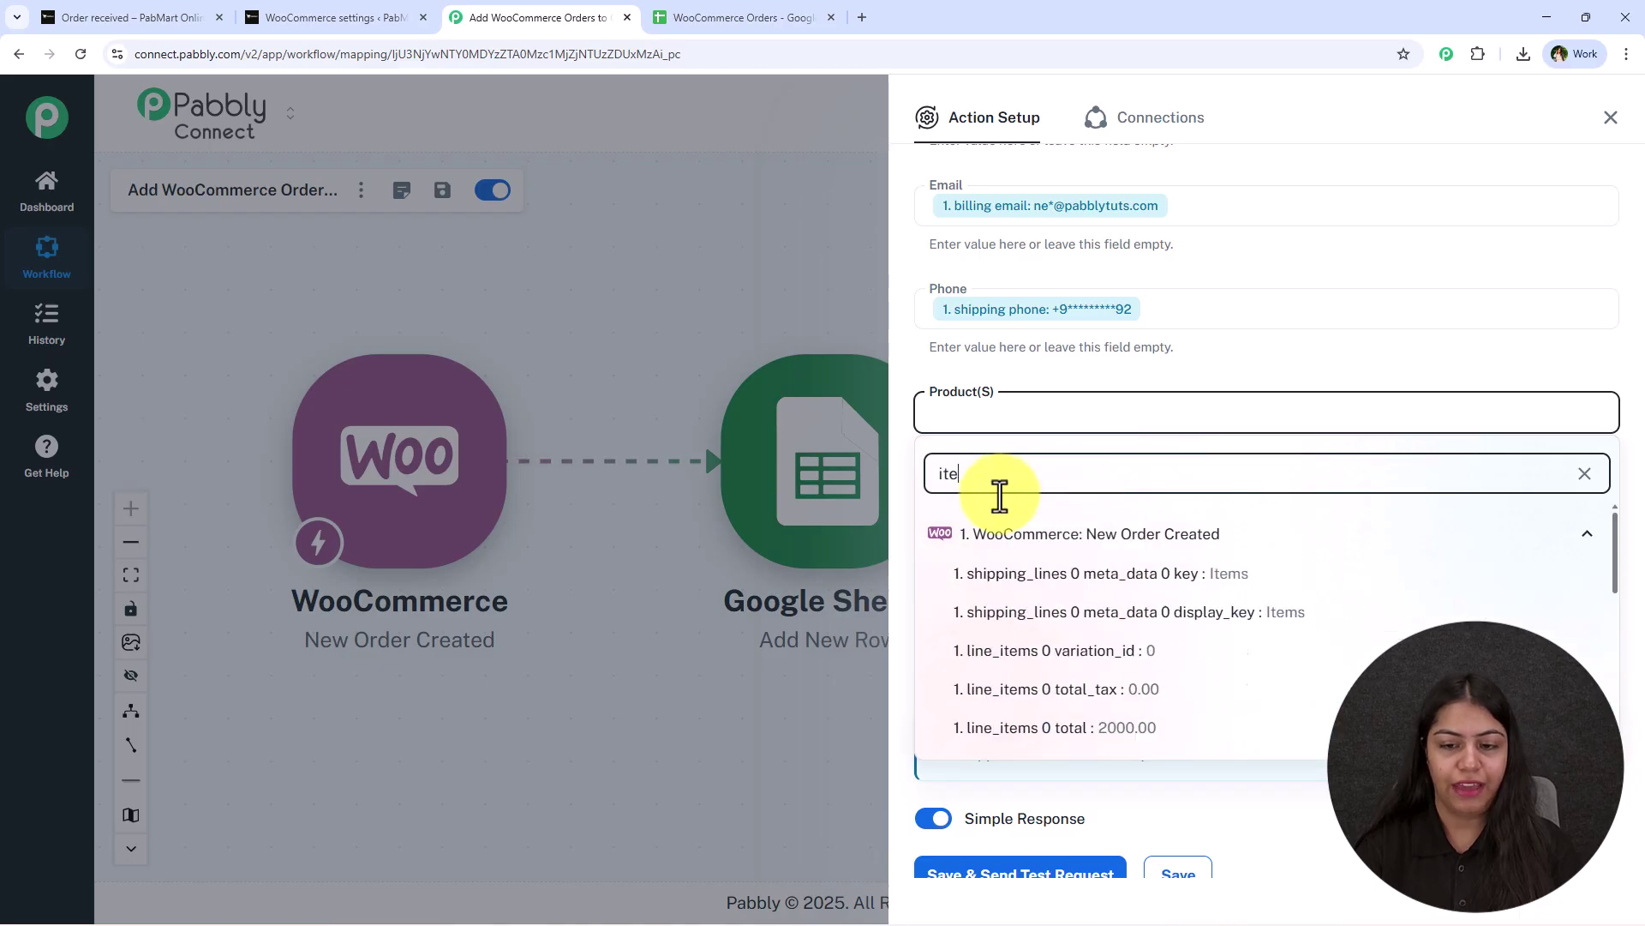
{"action": "scroll", "coordinate": [1168, 679], "scroll_direction": "down", "scroll_amount": 5}
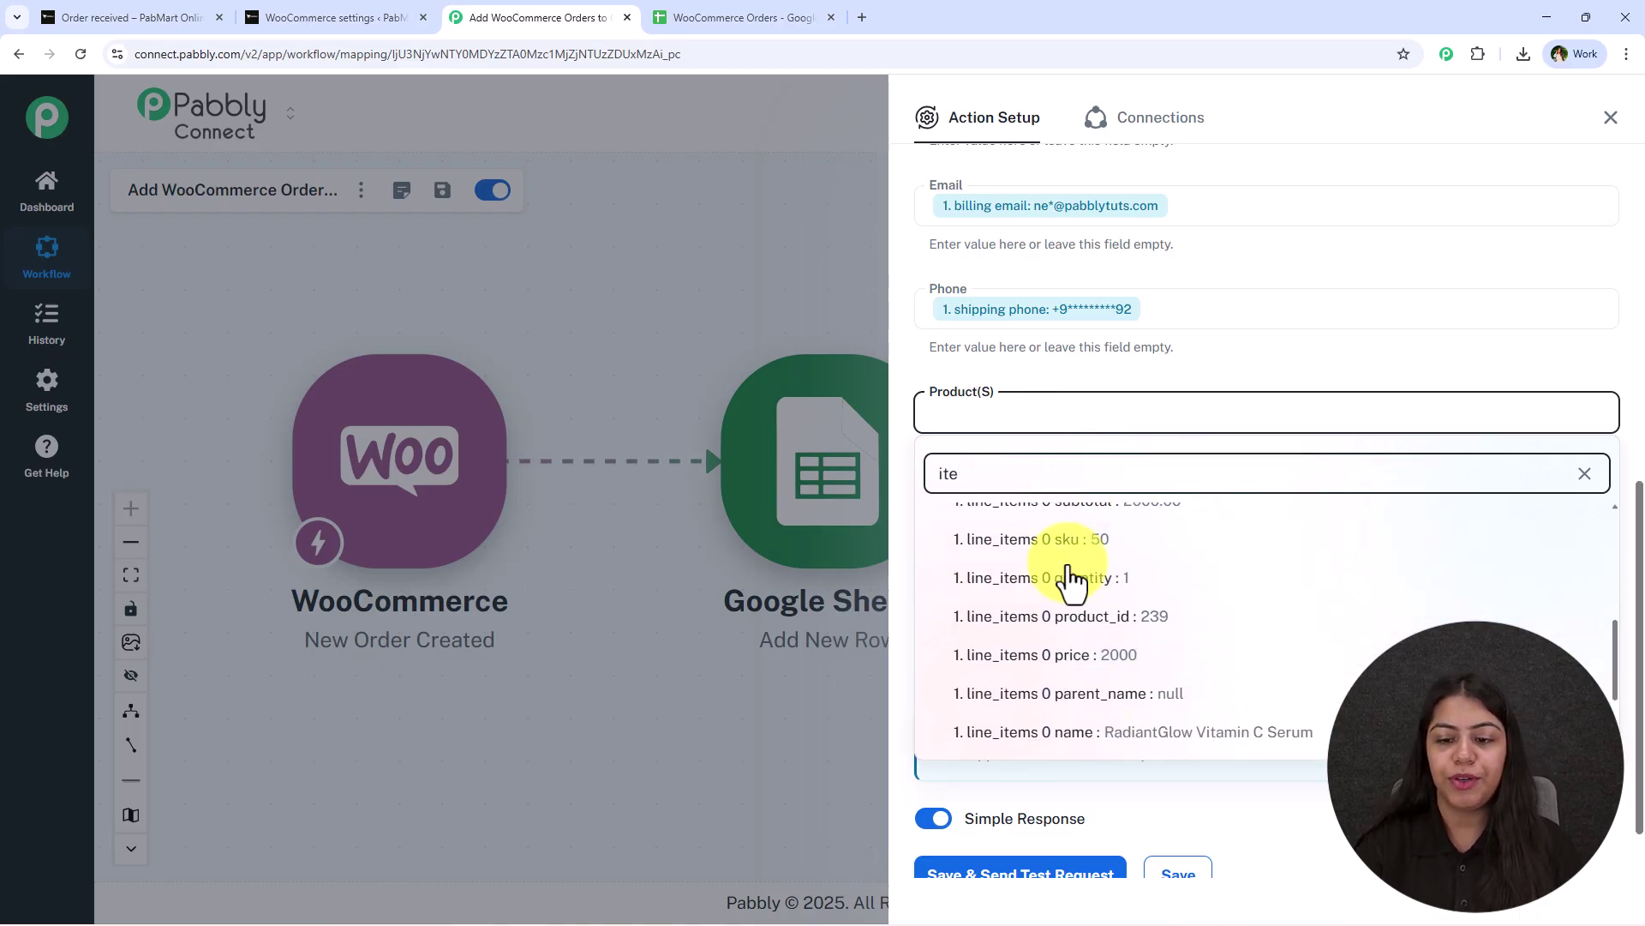
{"action": "left_click", "coordinate": [1168, 727]}
Map the line item quantity (1) into Quantity and the order total (2000.00) into Total Amount.
{"action": "left_click", "coordinate": [1001, 527]}
{"action": "left_click", "coordinate": [981, 573]}
{"action": "type", "text": "qu"}
{"action": "left_click", "coordinate": [1144, 677]}
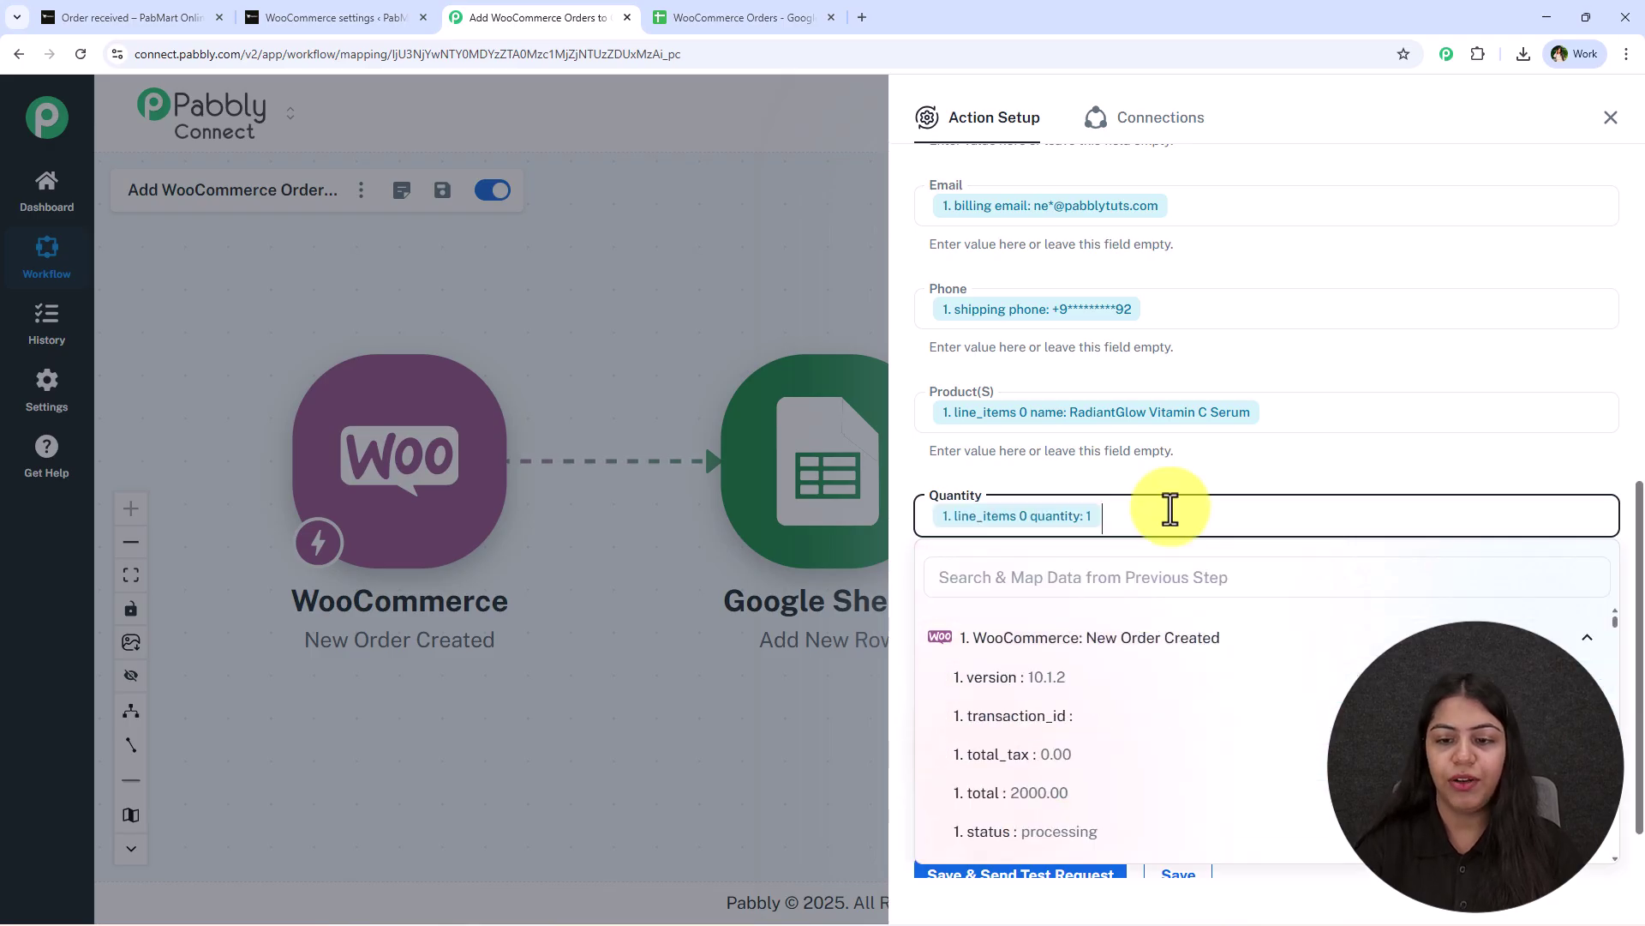
{"action": "left_click", "coordinate": [1042, 618]}
{"action": "left_click", "coordinate": [993, 679]}
{"action": "type", "text": "tot"}
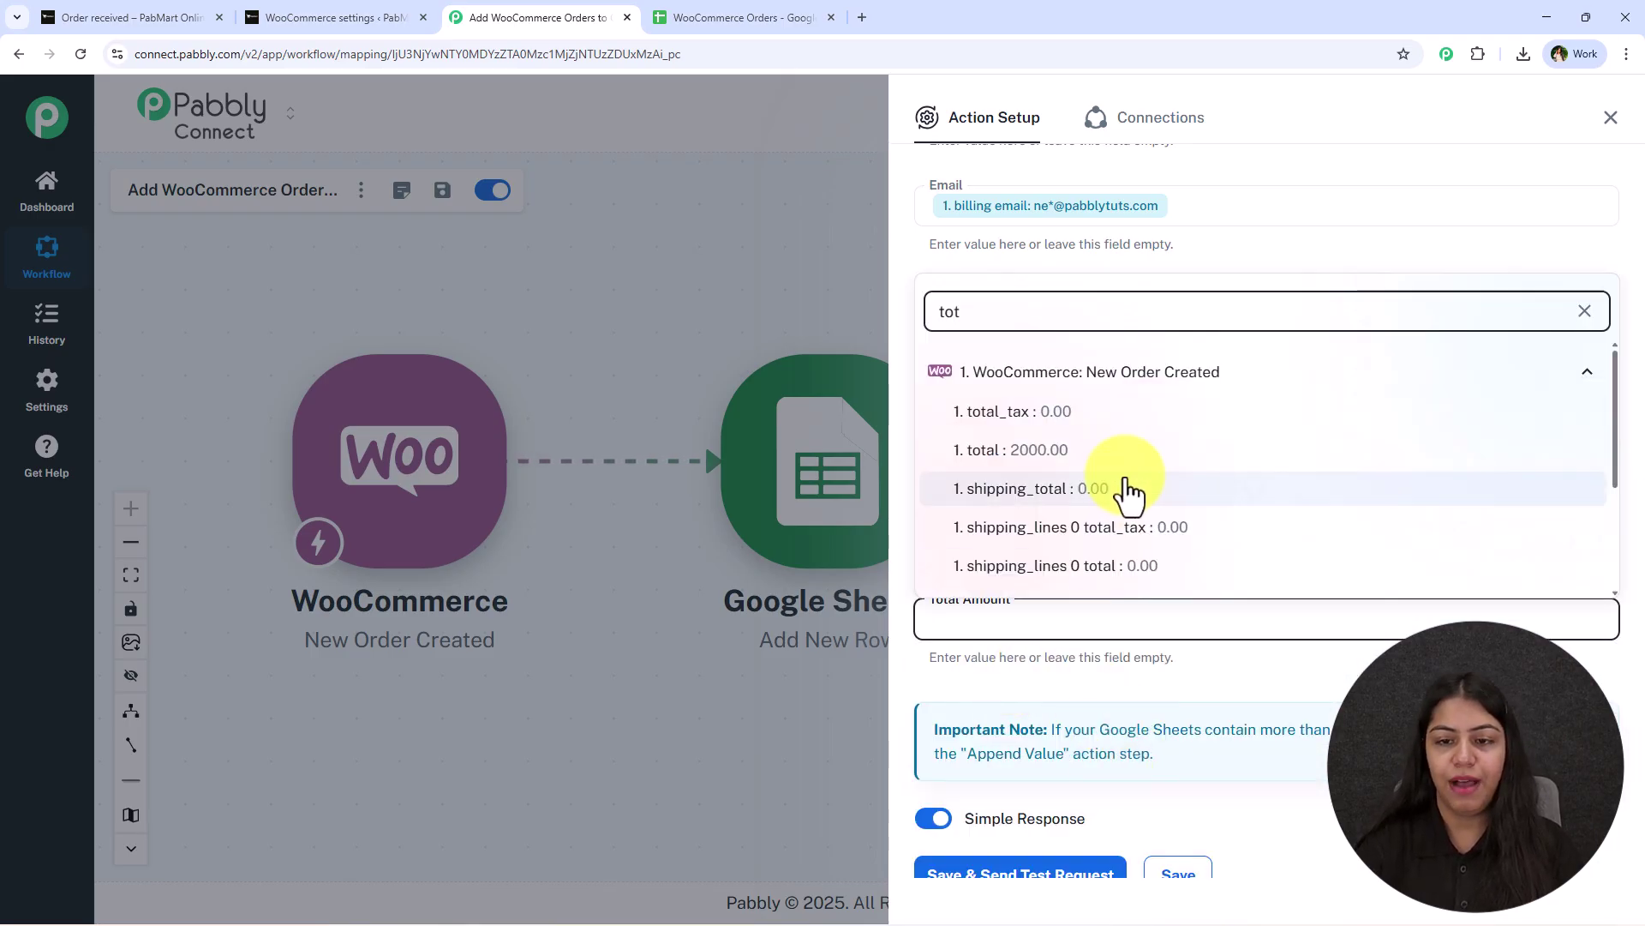
{"action": "left_click", "coordinate": [1114, 449]}
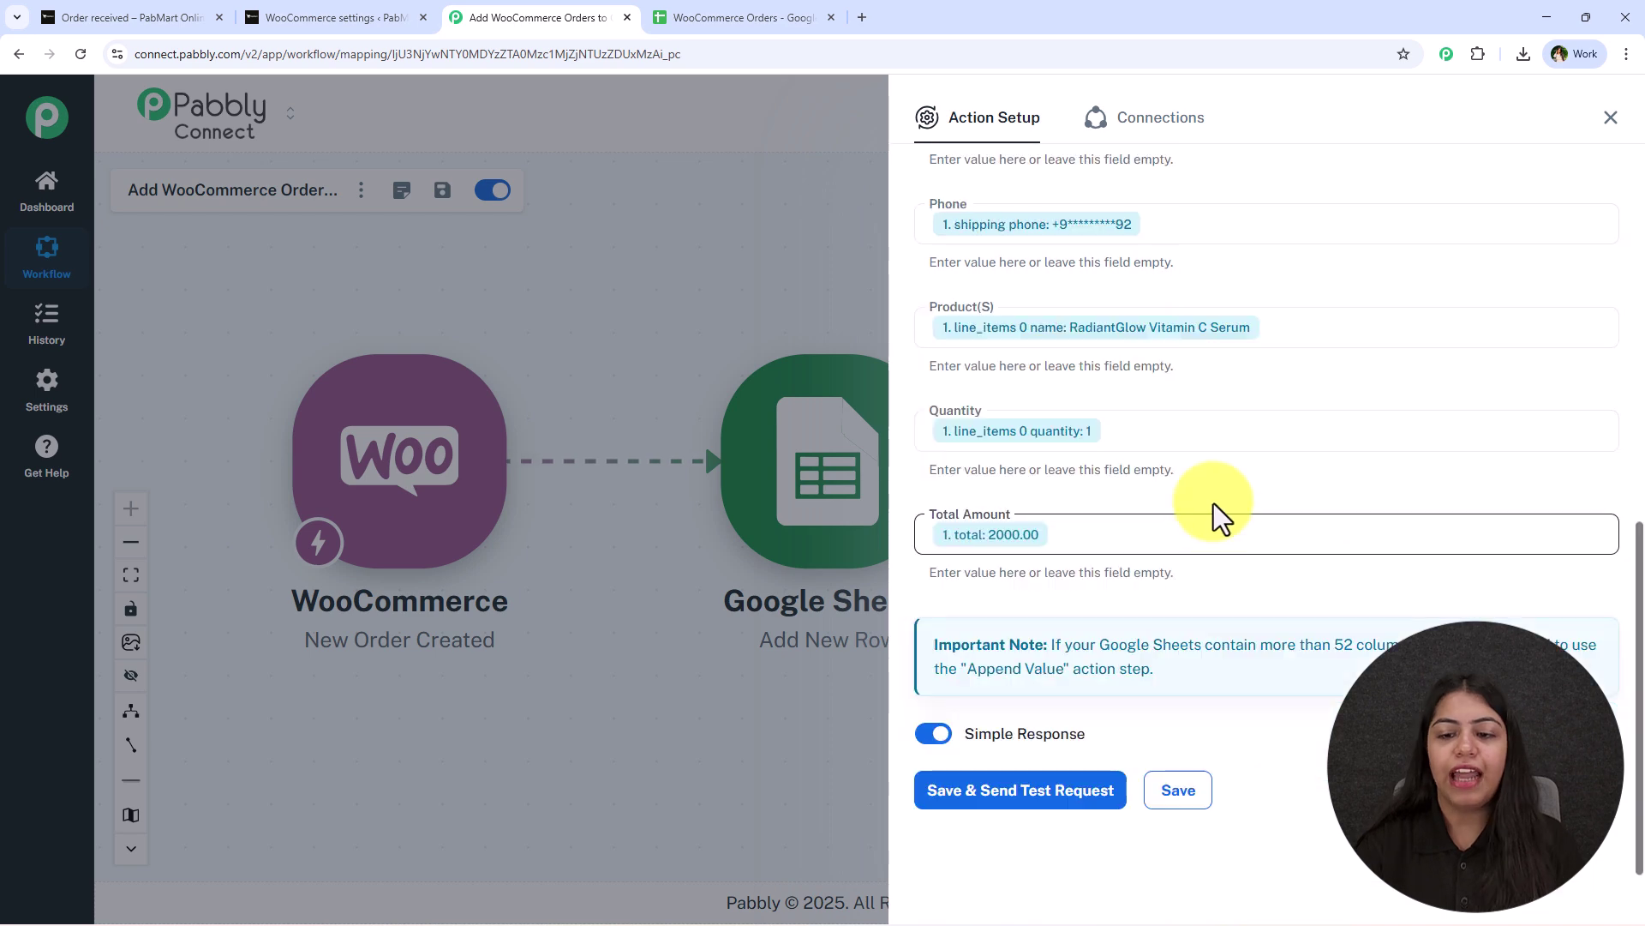
Save the Google Sheets step and send a test writing row Sheet1!A4:G4, then close the setup.
{"action": "left_click", "coordinate": [1072, 812]}
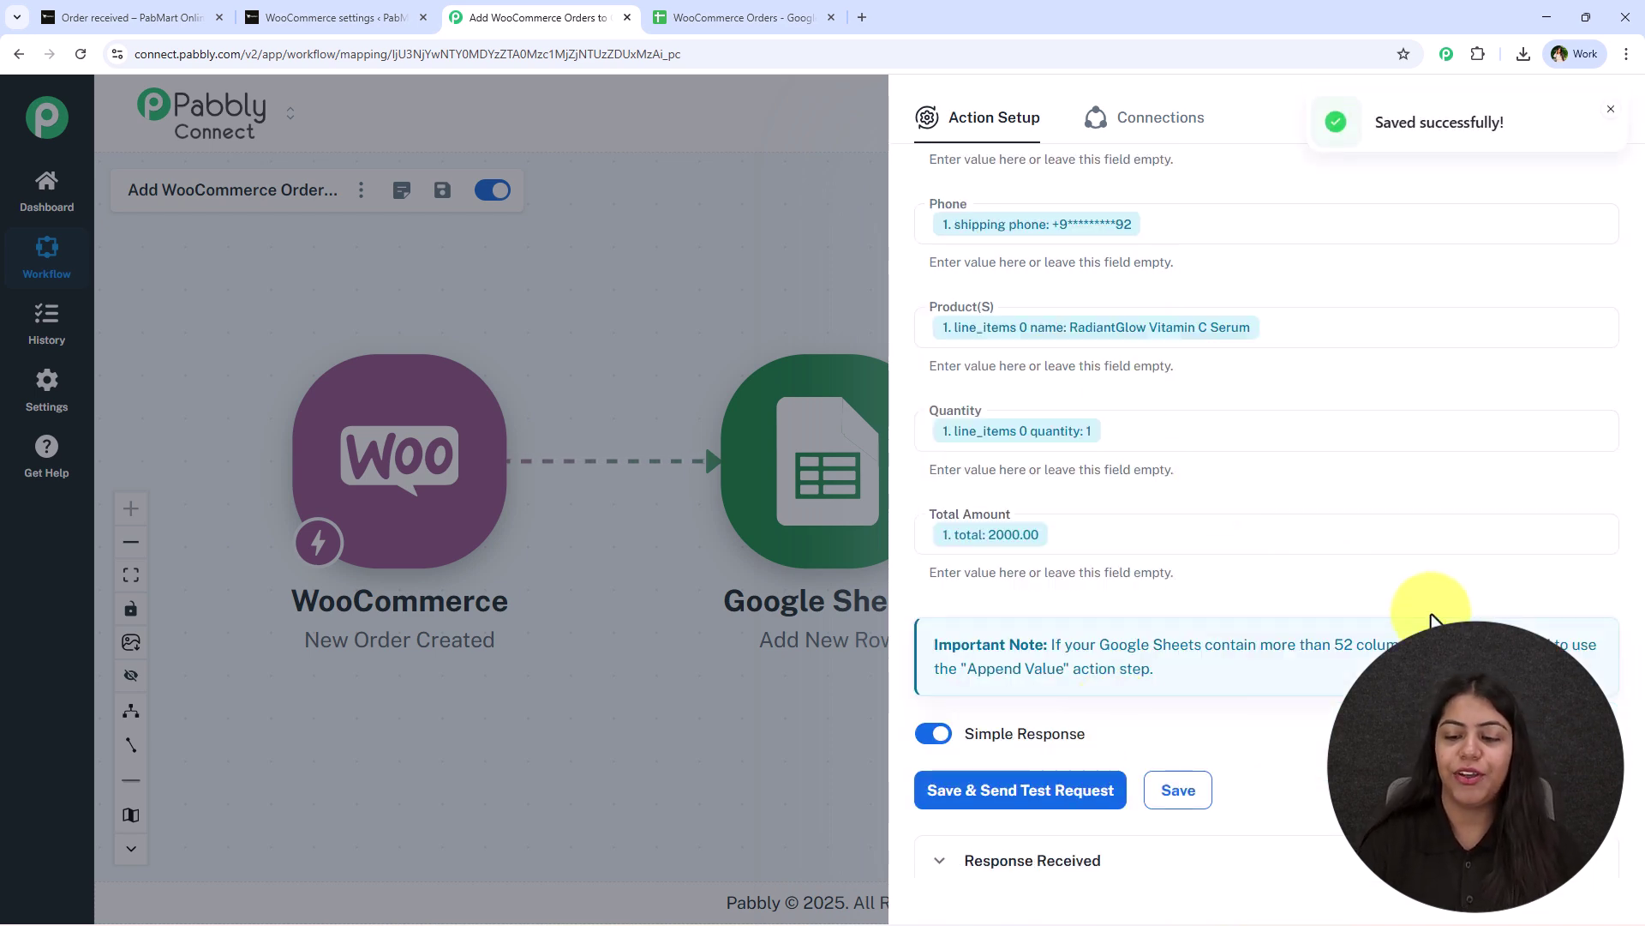
{"action": "scroll", "coordinate": [1431, 651], "scroll_direction": "down", "scroll_amount": 6}
{"action": "left_click", "coordinate": [1608, 111]}
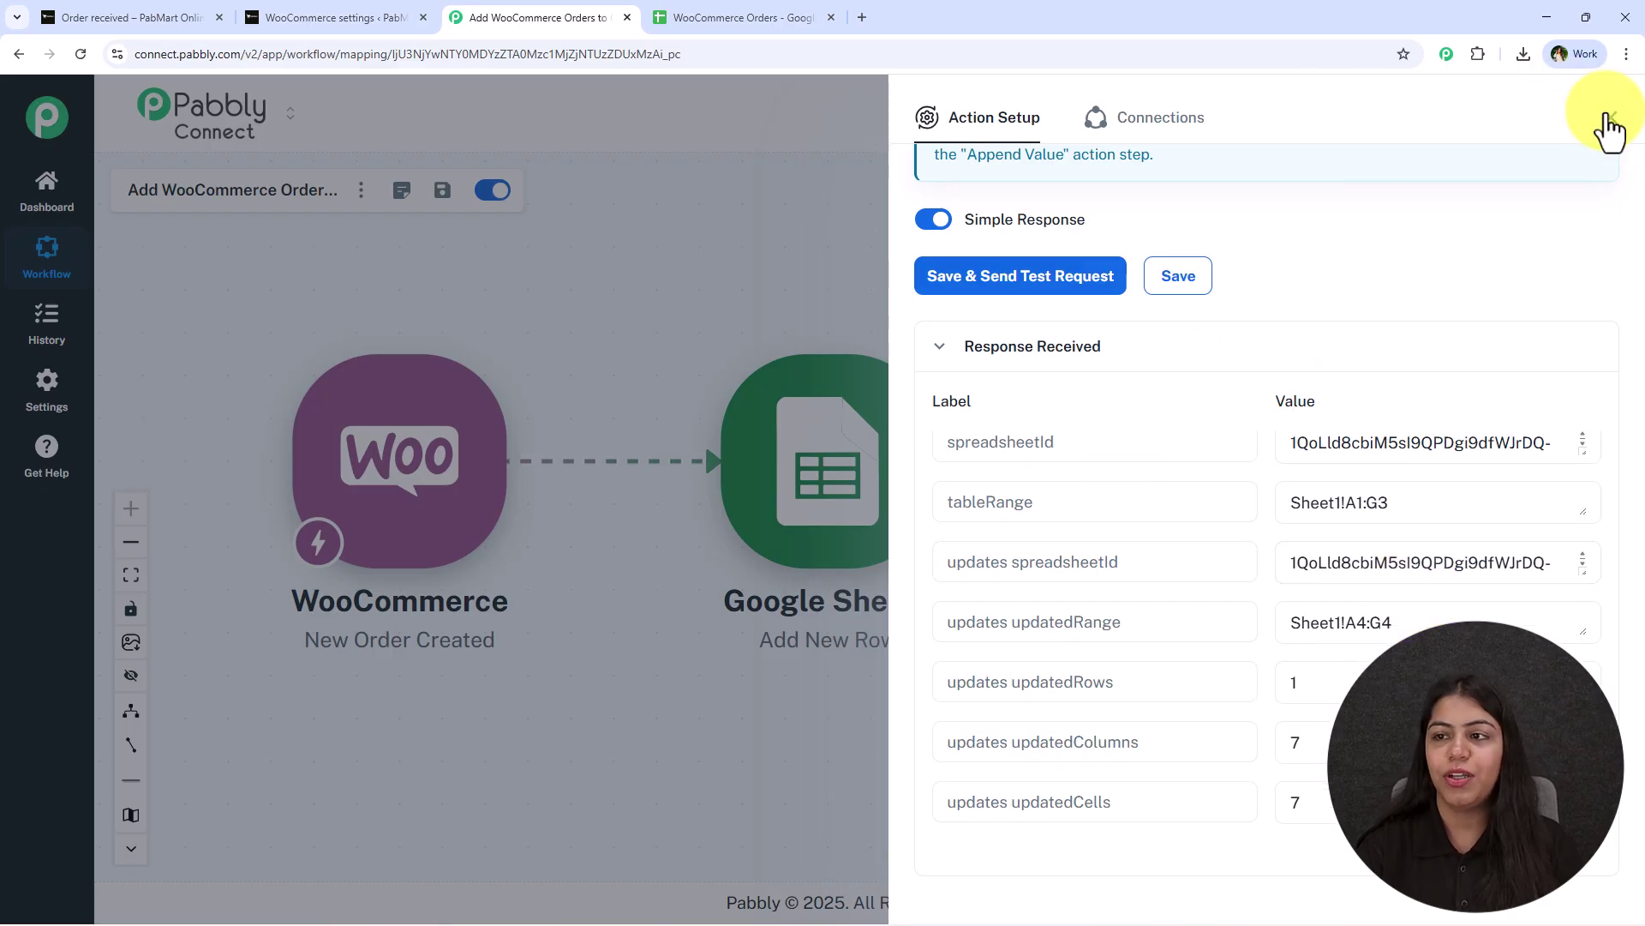
{"action": "left_click", "coordinate": [1609, 118]}
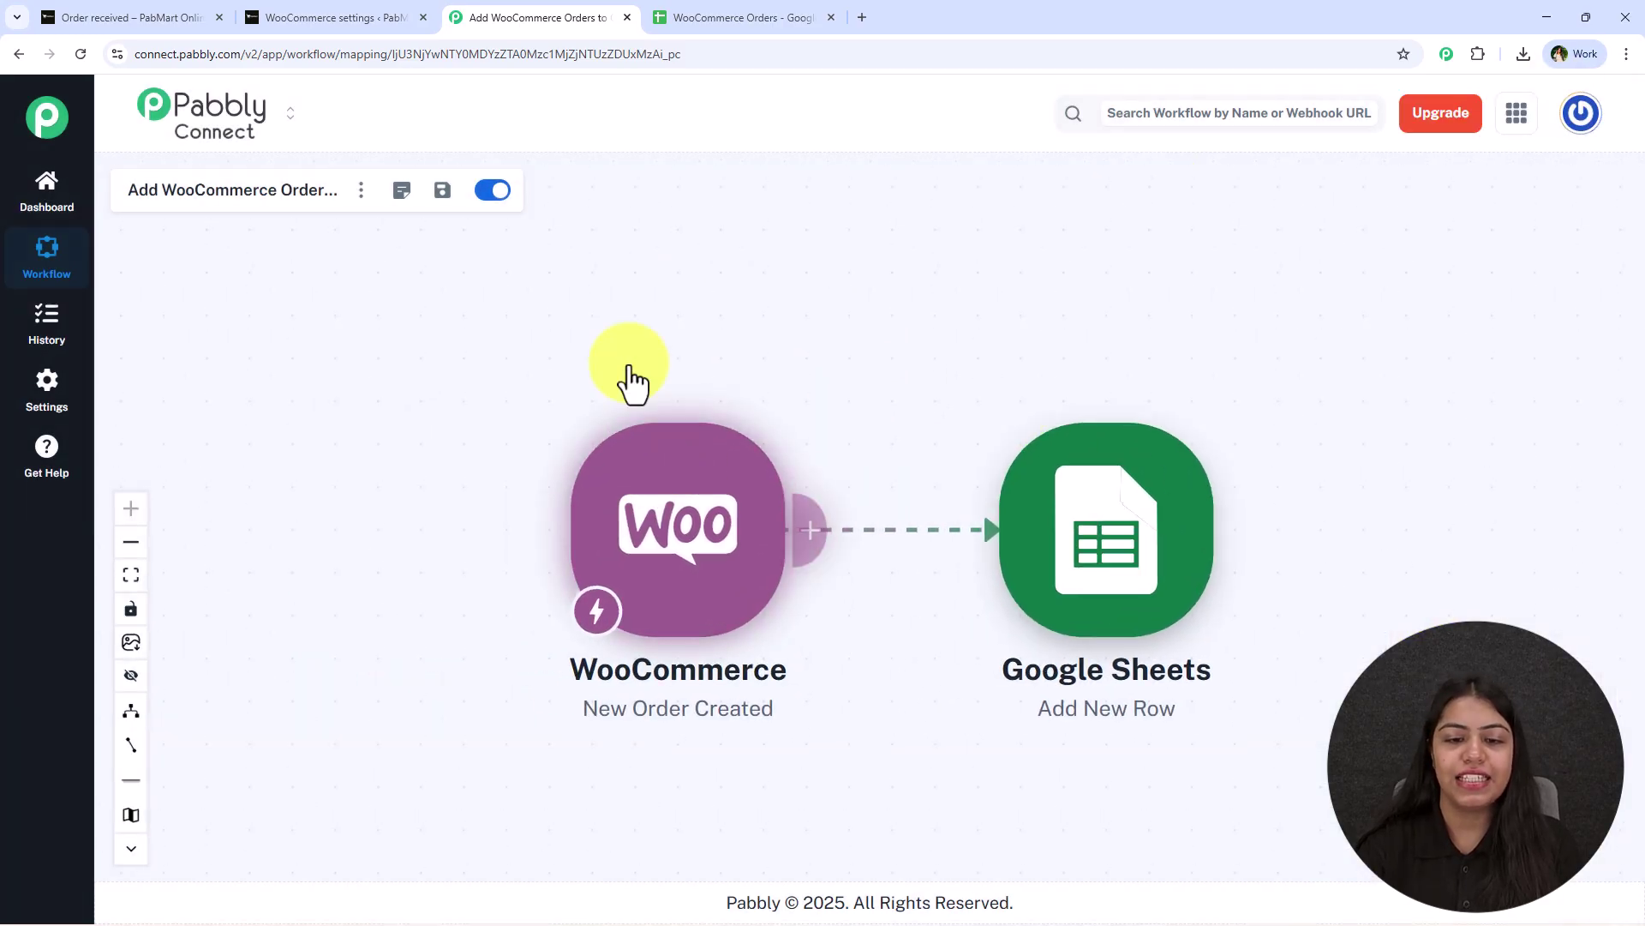
{"action": "left_click_drag", "start_coordinate": [654, 412], "coordinate": [458, 398]}
Check sheet row 4 (A4–G4) against the RadiantGlow order confirmation: quantity 1, total 2000.
{"action": "left_click", "coordinate": [696, 17]}
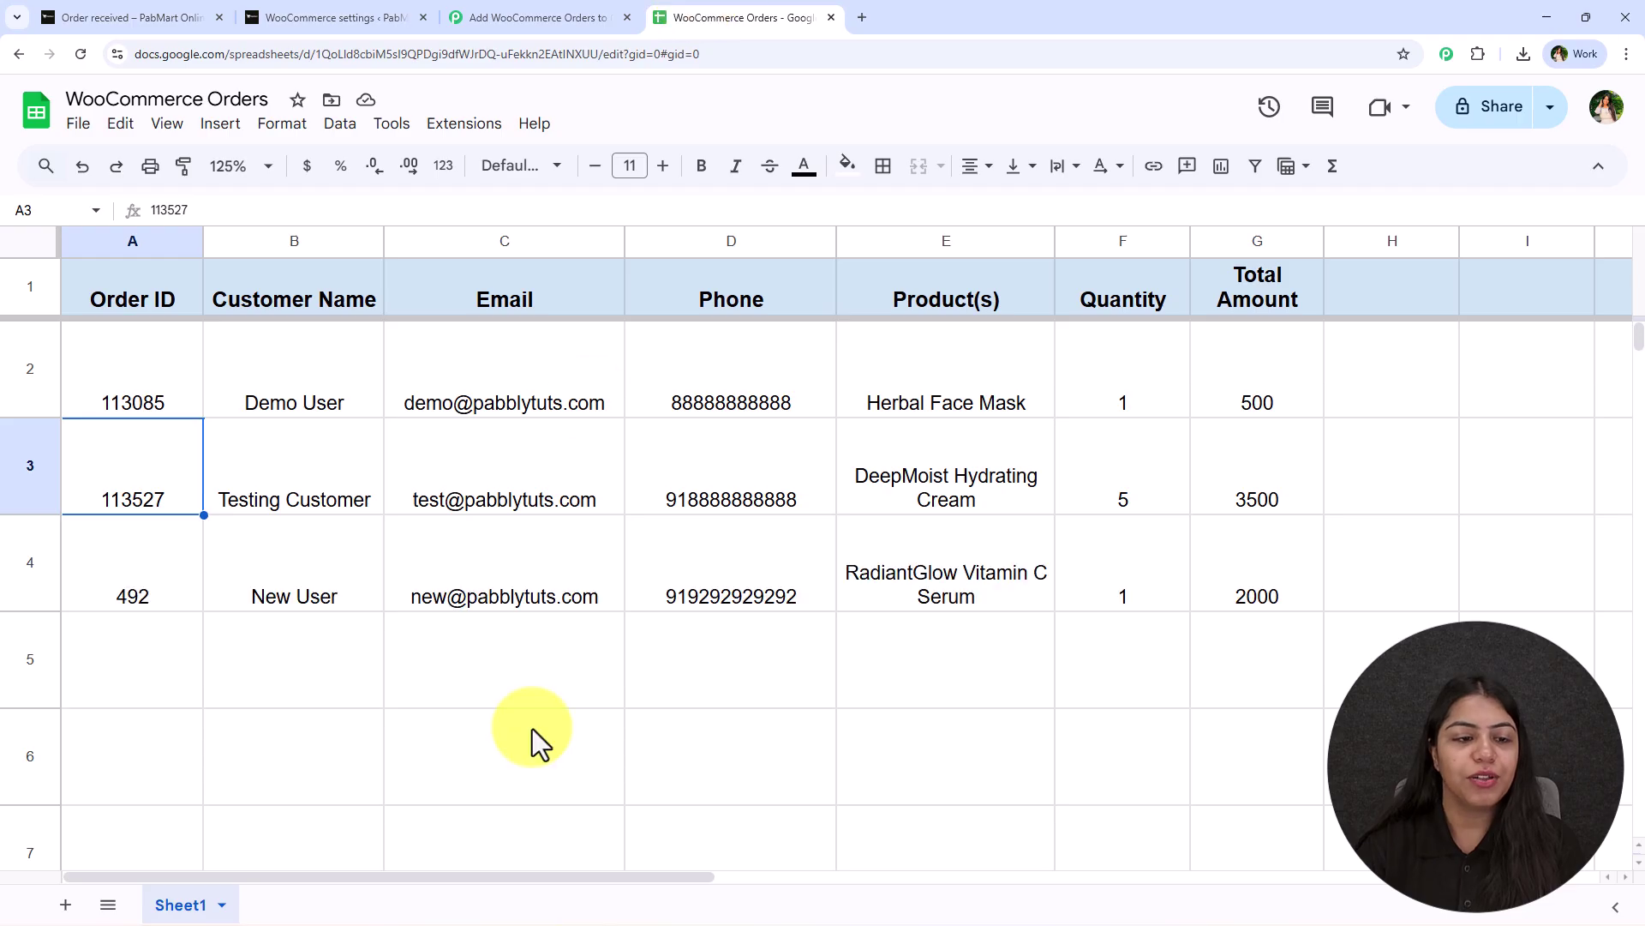
{"action": "left_click_drag", "start_coordinate": [97, 604], "coordinate": [1231, 588]}
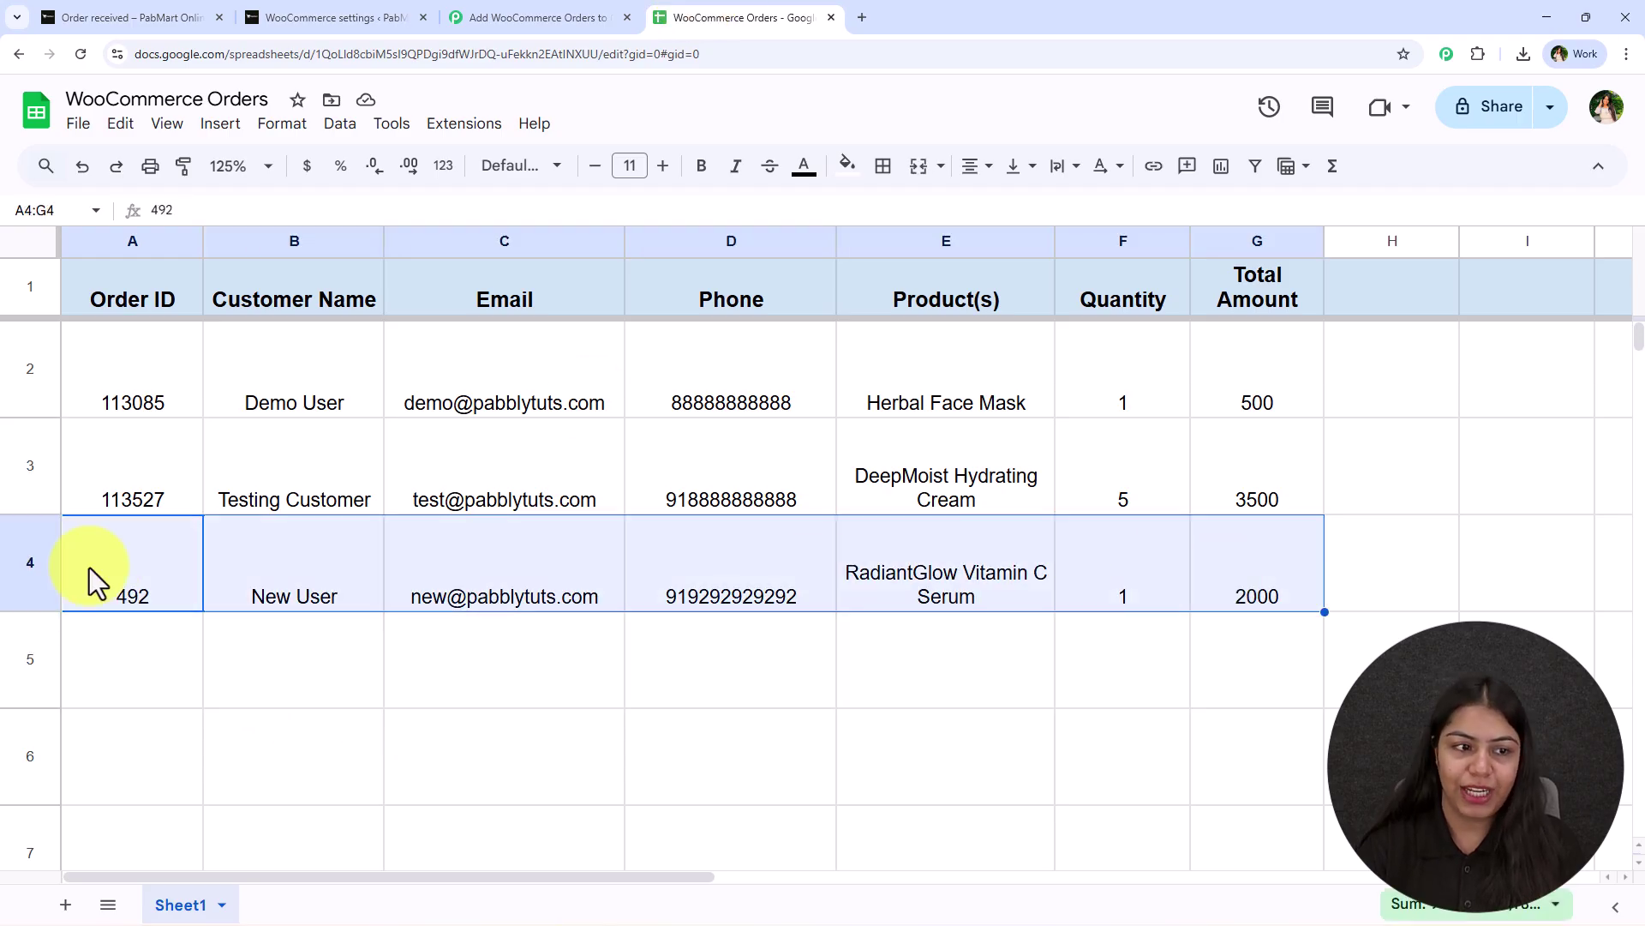
{"action": "left_click", "coordinate": [133, 591]}
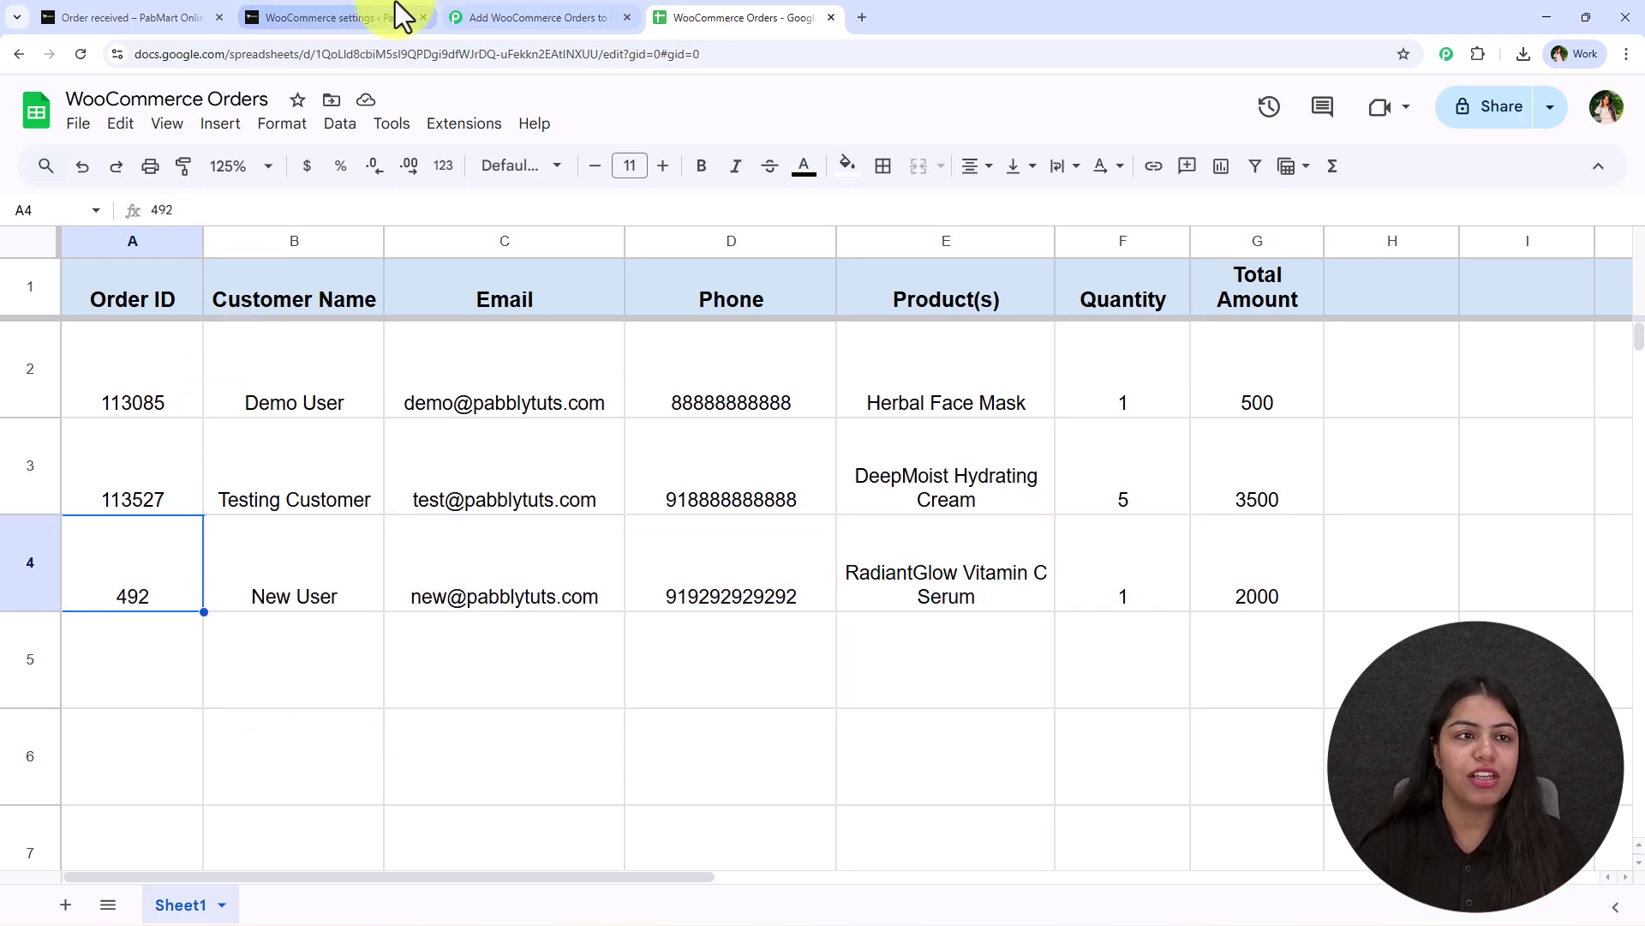
{"action": "left_click", "coordinate": [128, 17]}
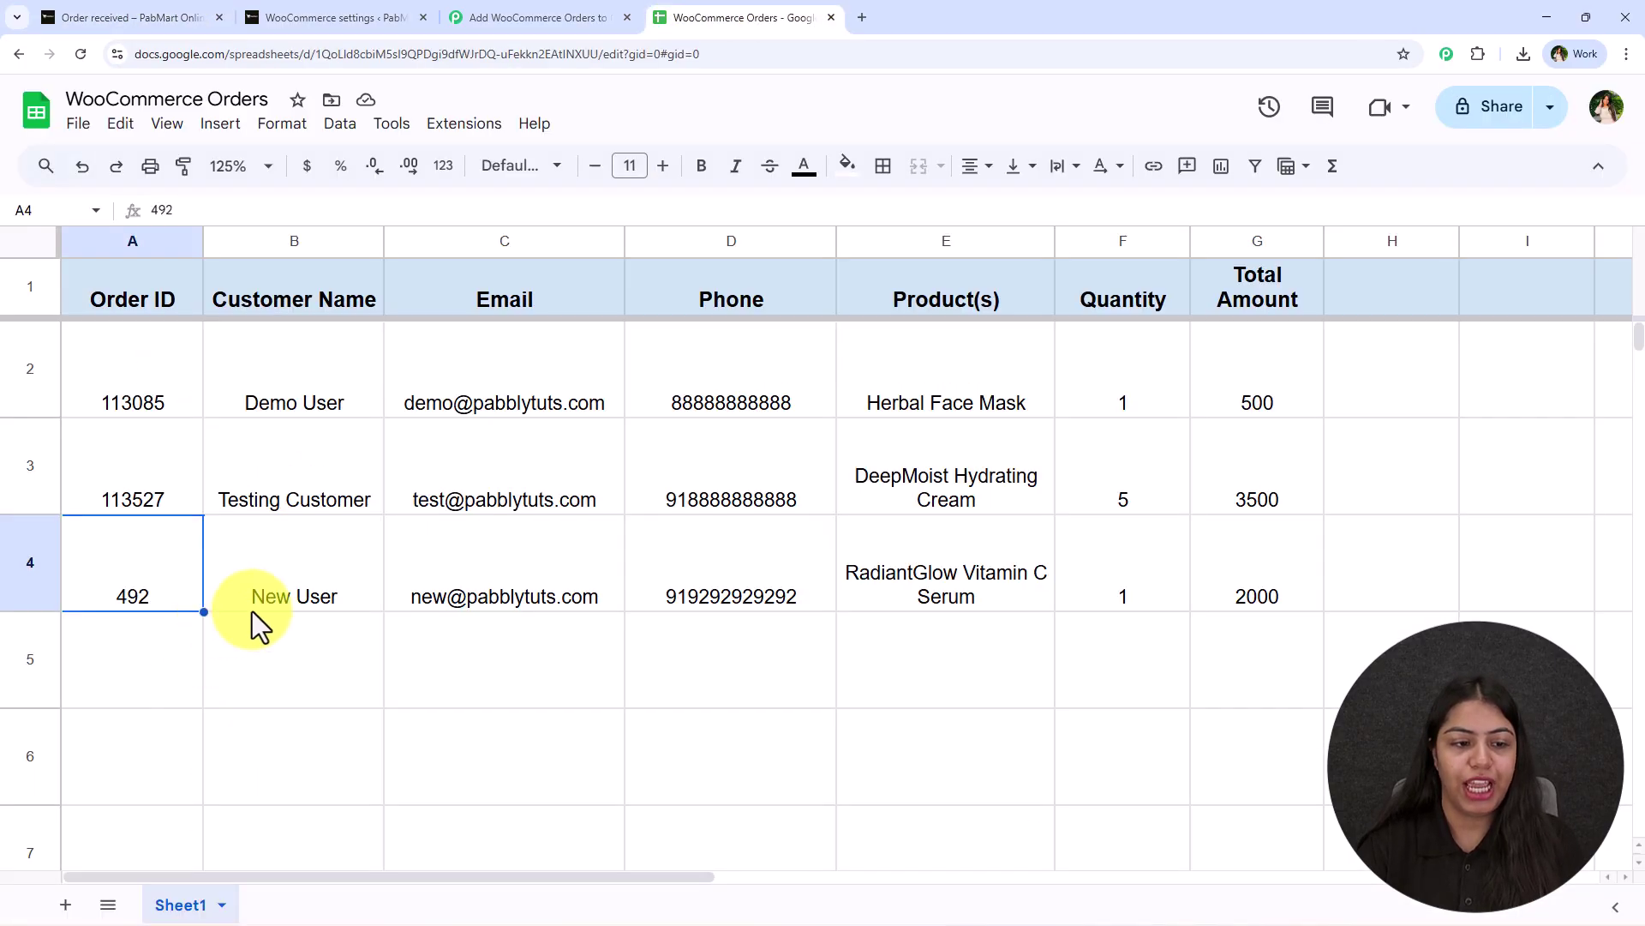
{"action": "left_click", "coordinate": [255, 600]}
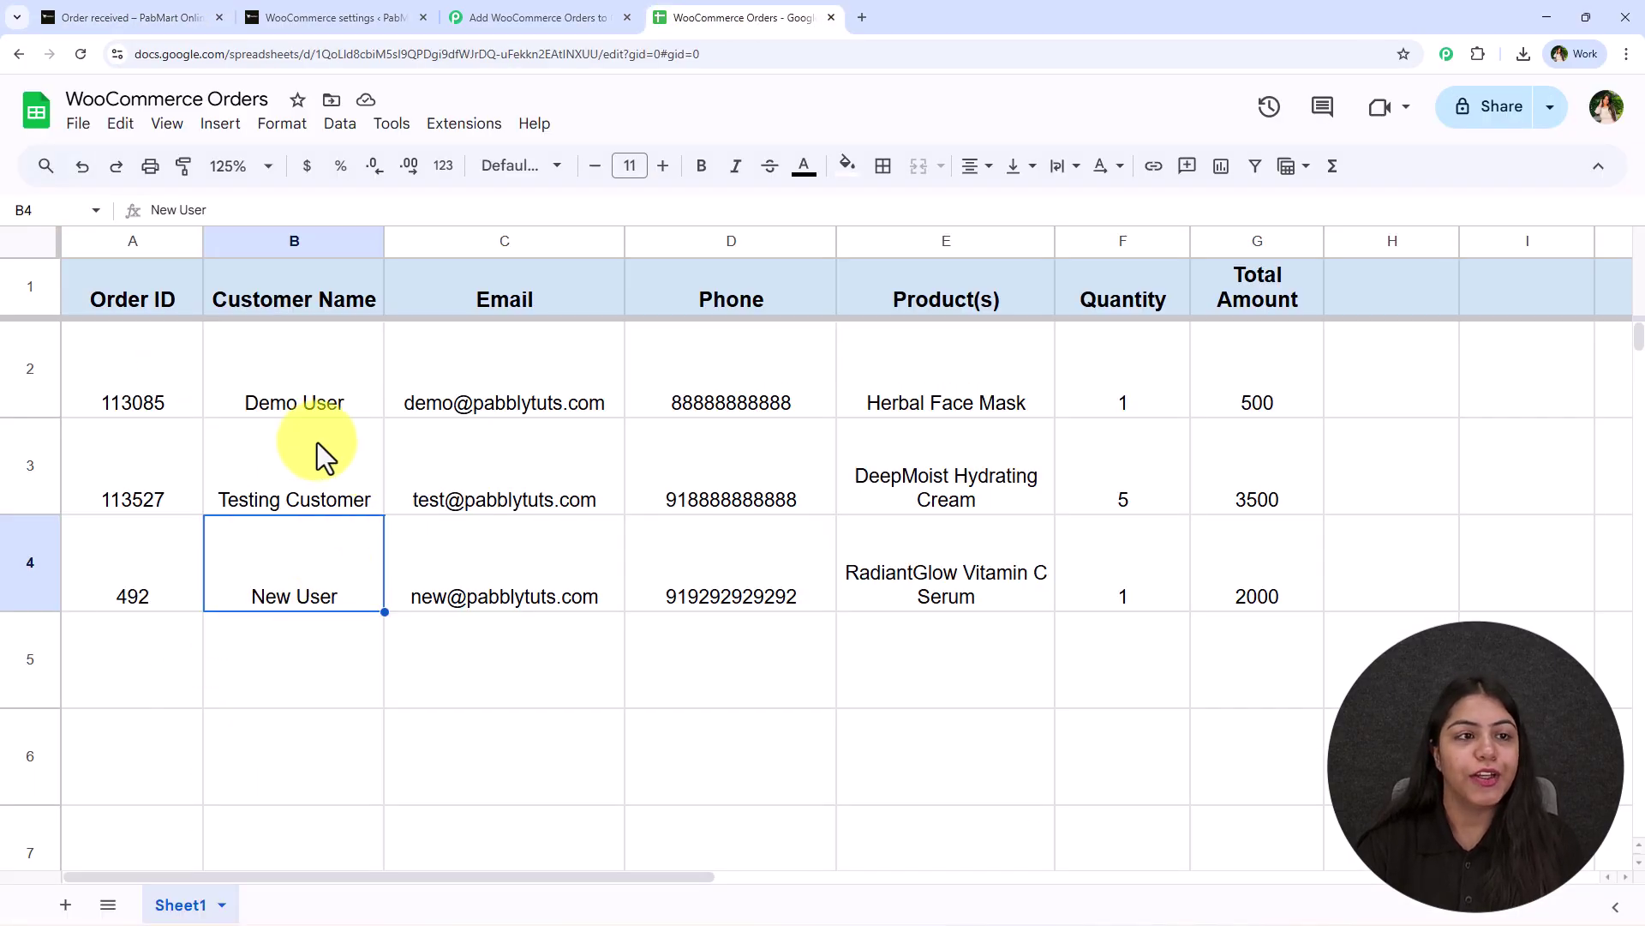
{"action": "left_click", "coordinate": [460, 608]}
{"action": "left_click", "coordinate": [709, 574]}
{"action": "left_click", "coordinate": [922, 572]}
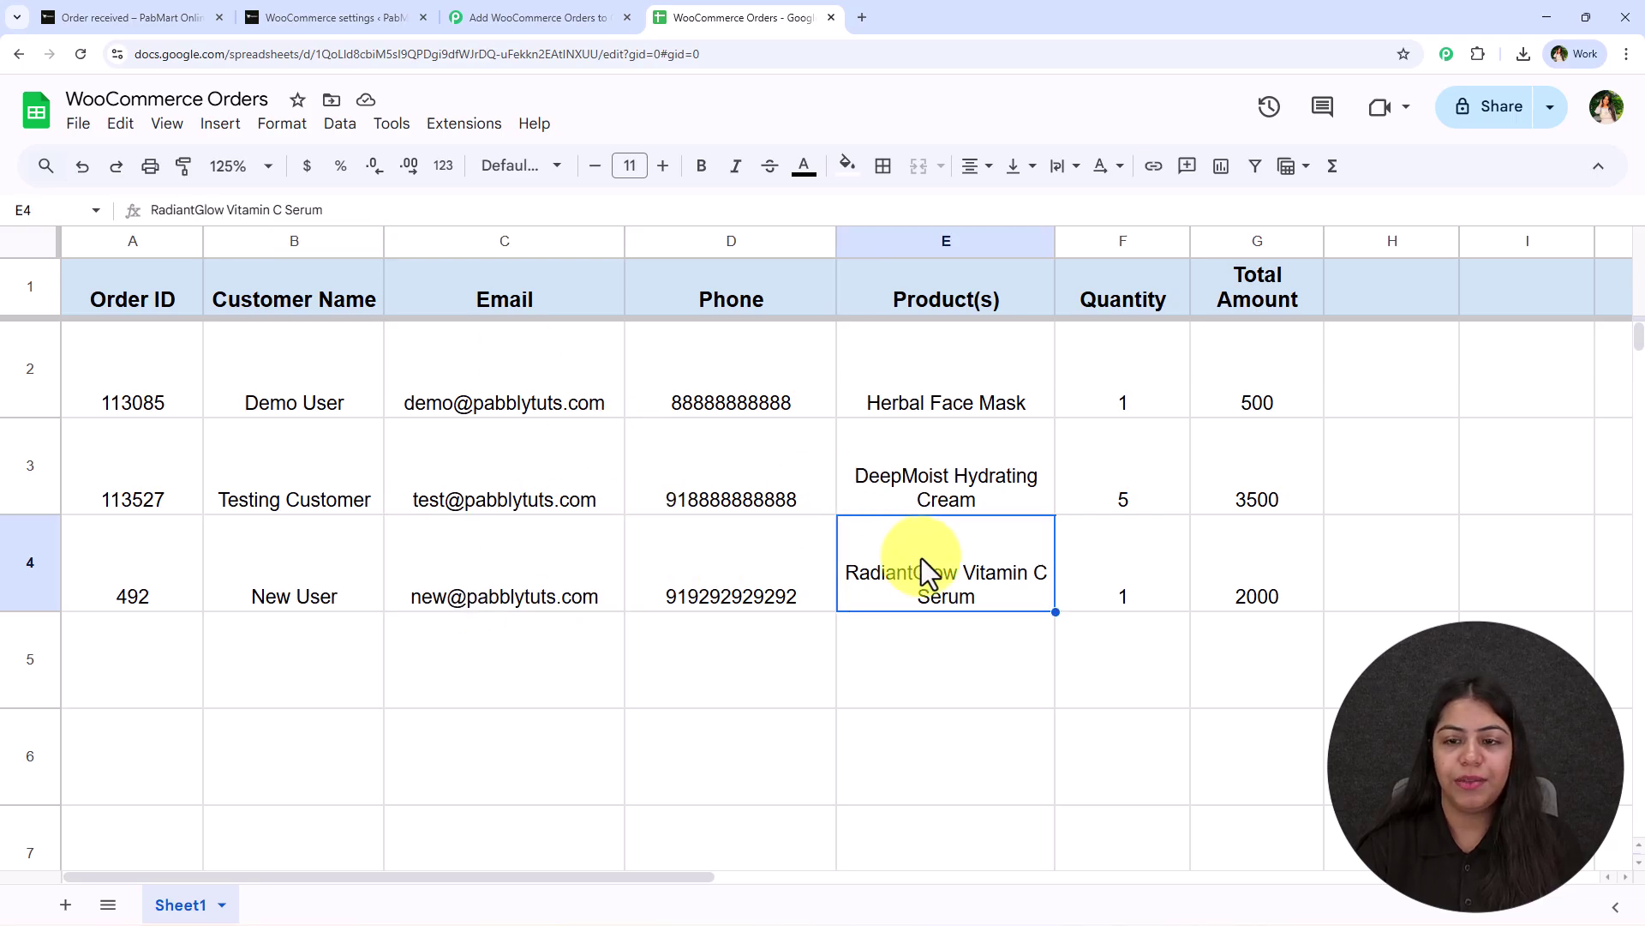
{"action": "left_click", "coordinate": [1106, 570]}
{"action": "left_click", "coordinate": [1248, 569]}
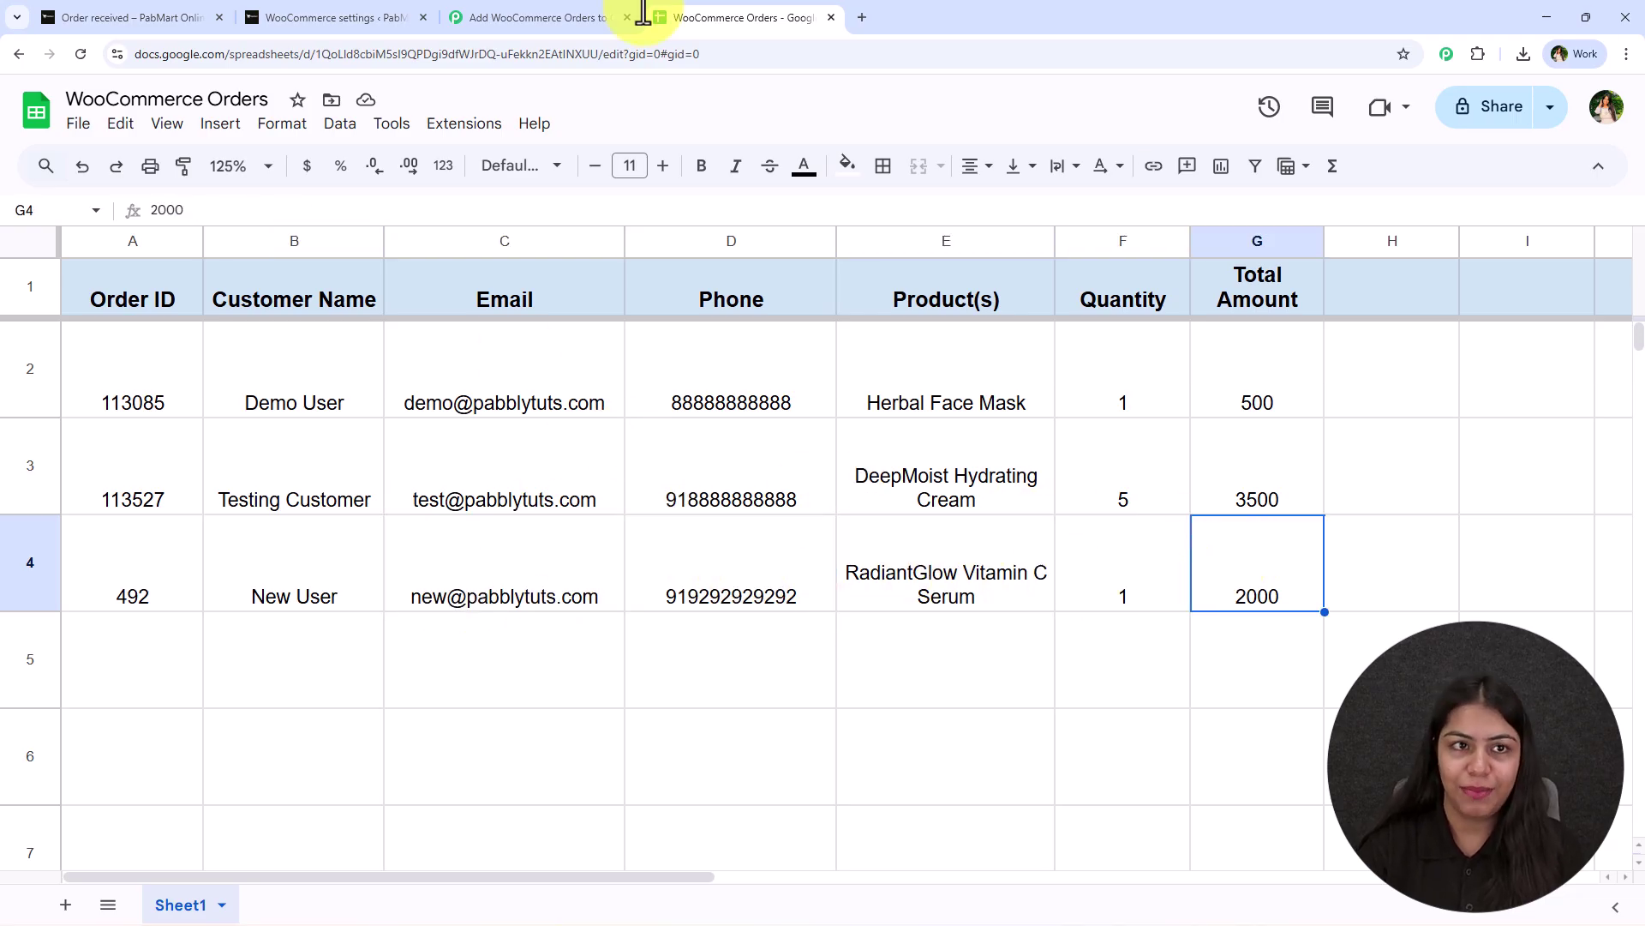
{"action": "left_click", "coordinate": [577, 17]}
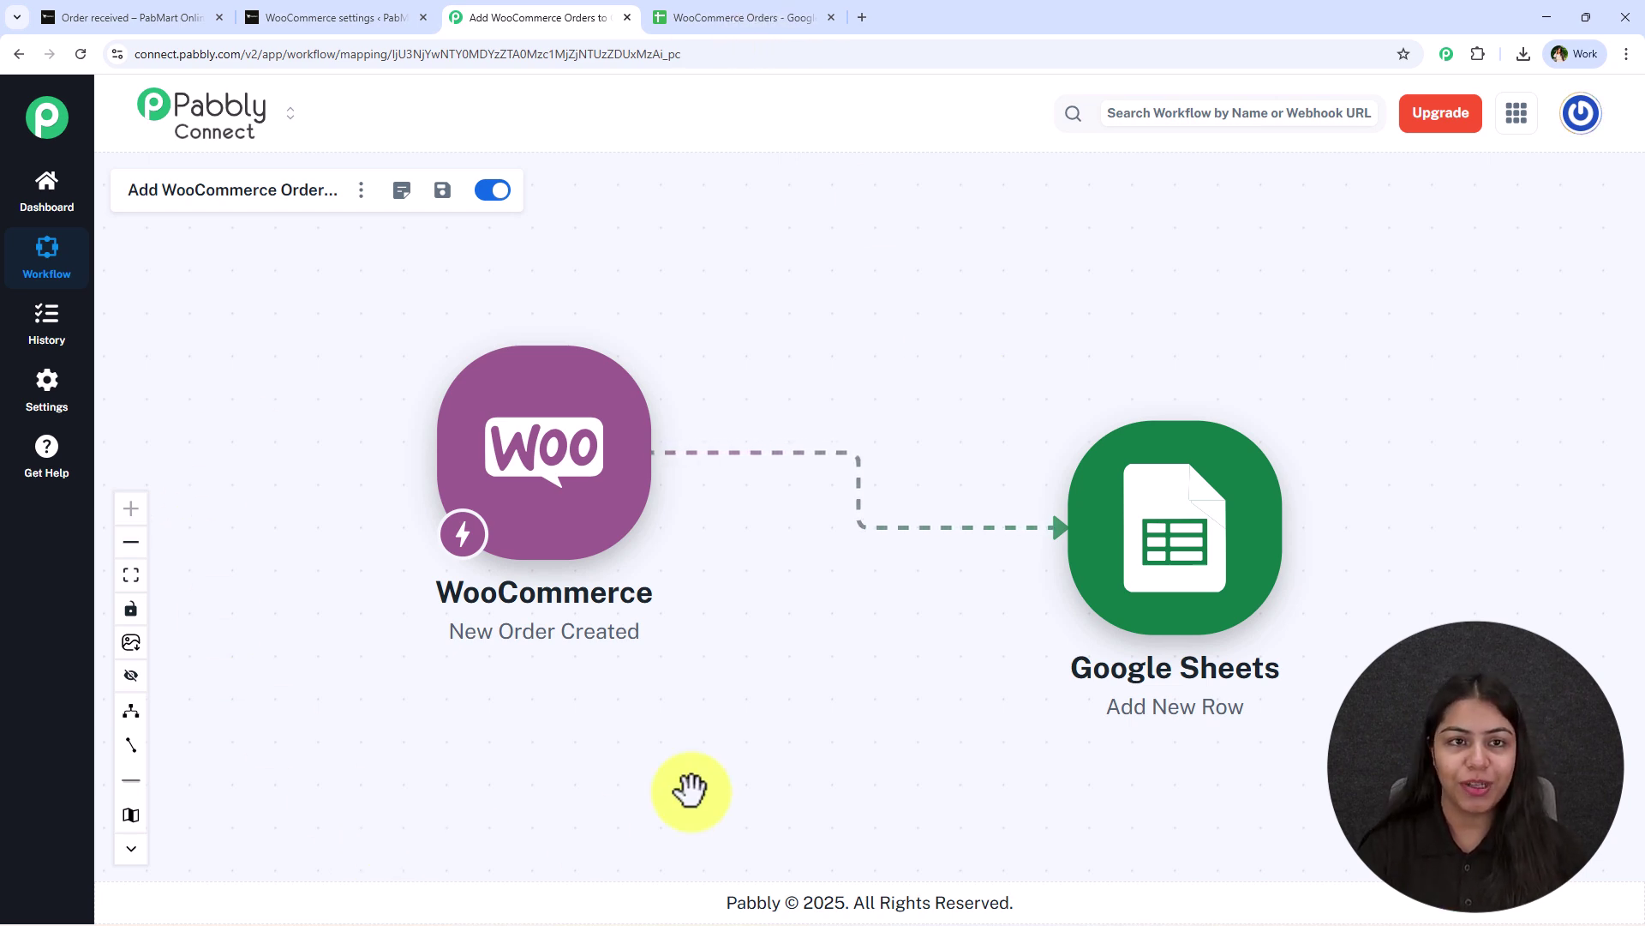
{"action": "left_click", "coordinate": [653, 19]}
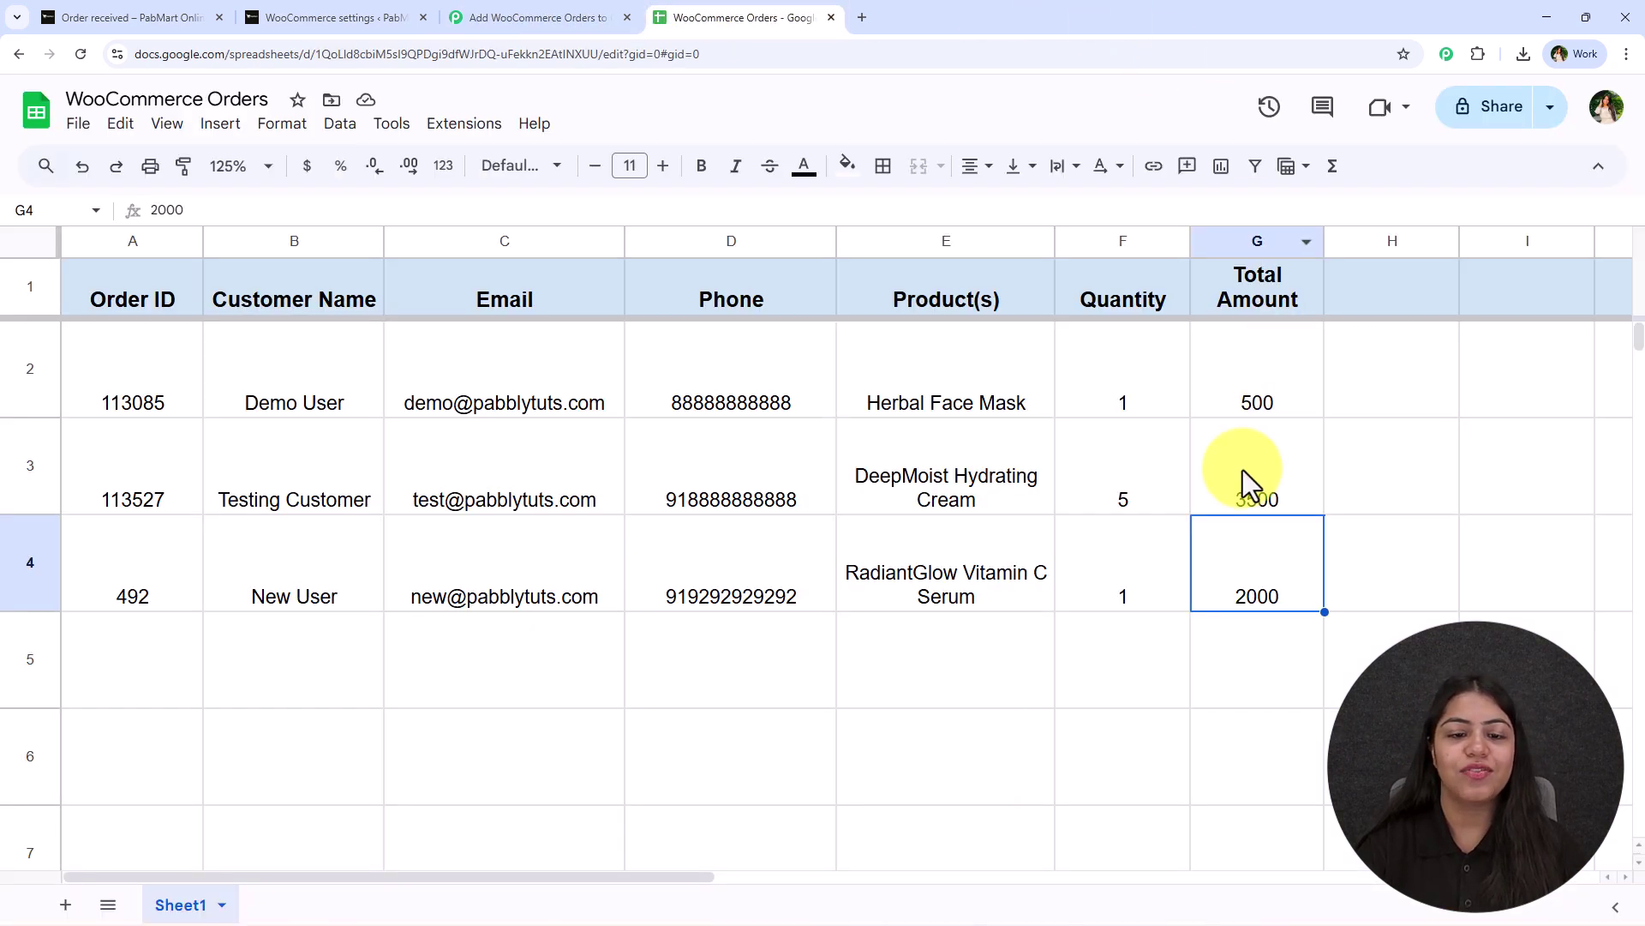
{"action": "left_click_drag", "start_coordinate": [184, 573], "coordinate": [1238, 581]}
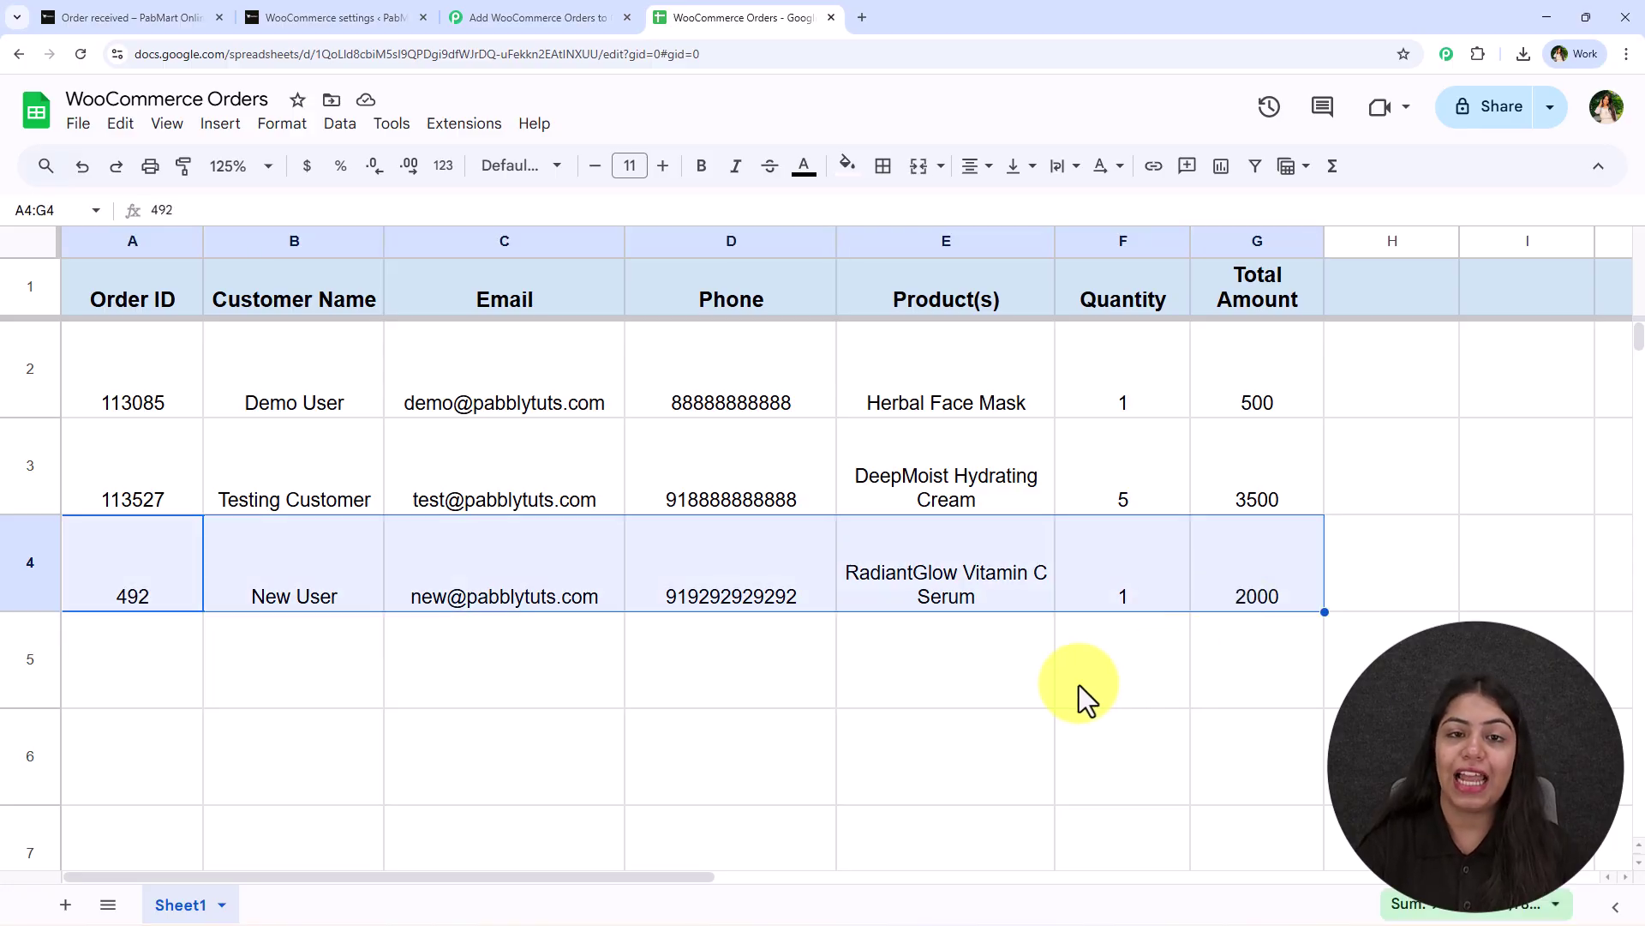
{"action": "left_click", "coordinate": [1020, 672]}
{"action": "left_click", "coordinate": [549, 18]}
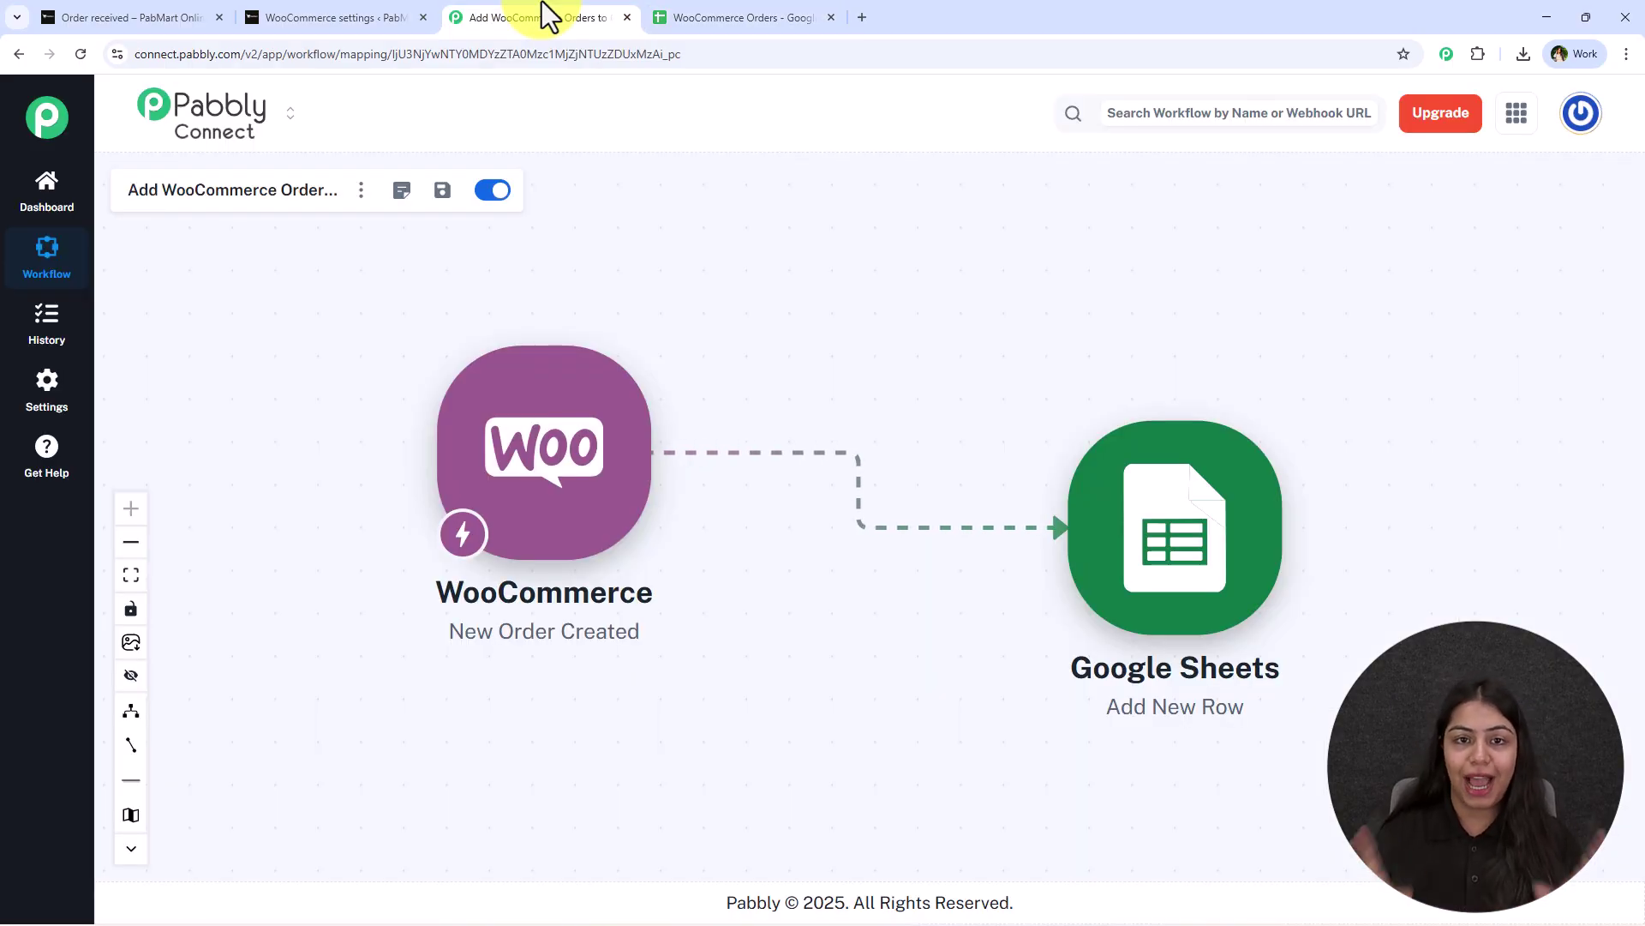